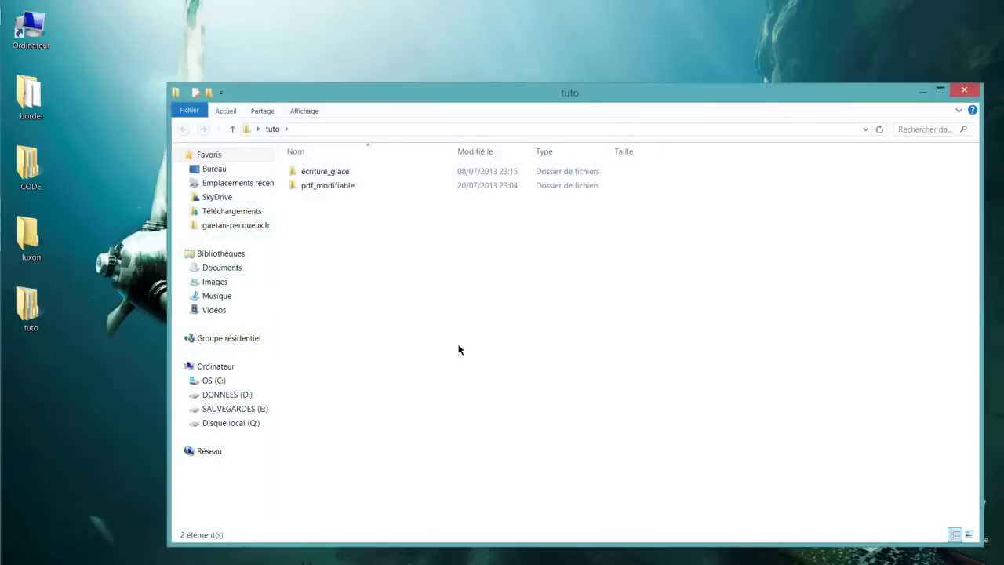
# Open the InDesign document formulaire-devis from the pdf_modifiable folder inside tuto
pyautogui.doubleClick(336, 191)
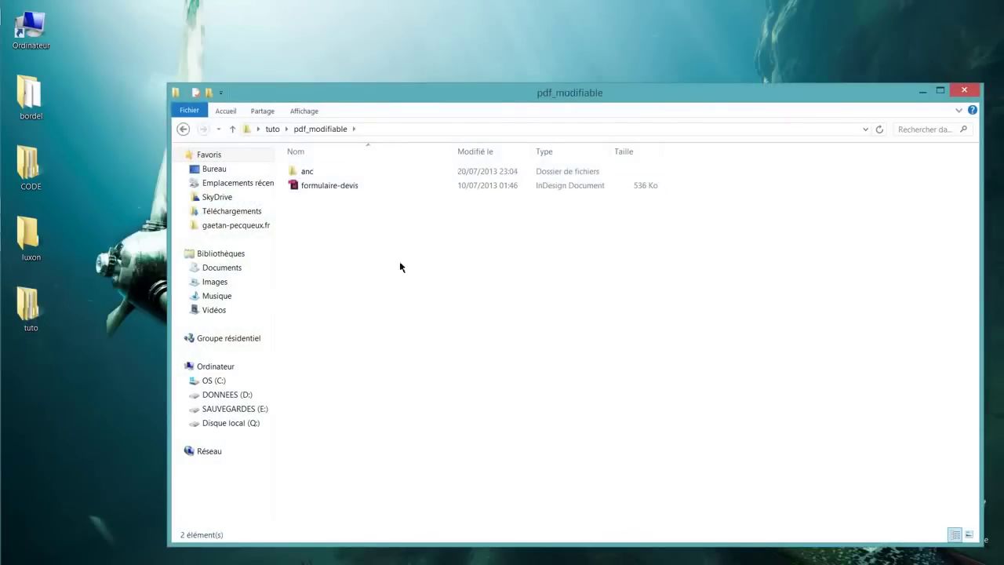
pyautogui.doubleClick(345, 185)
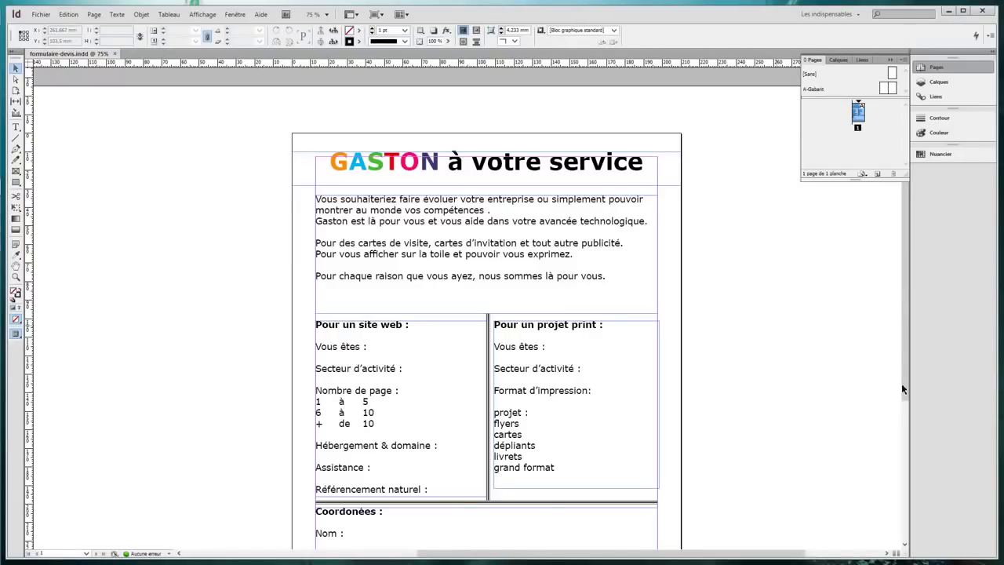
pyautogui.moveTo(908, 375); pyautogui.dragTo(900, 267)
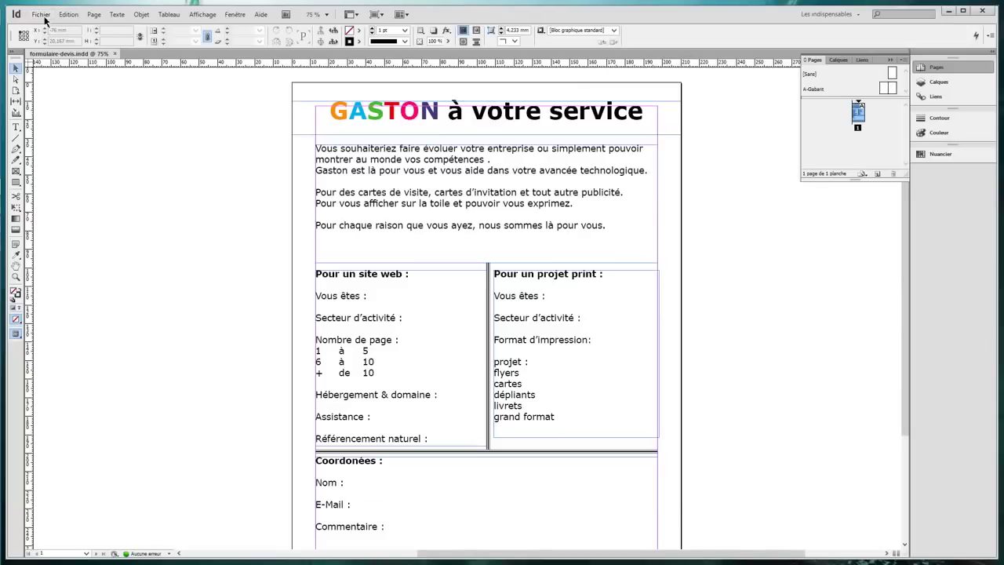
# Export all pages as Adobe PDF (impression) under the name devis-final, using the modified Qualité supérieure preset
pyautogui.hotkey('ctrl', 'e')
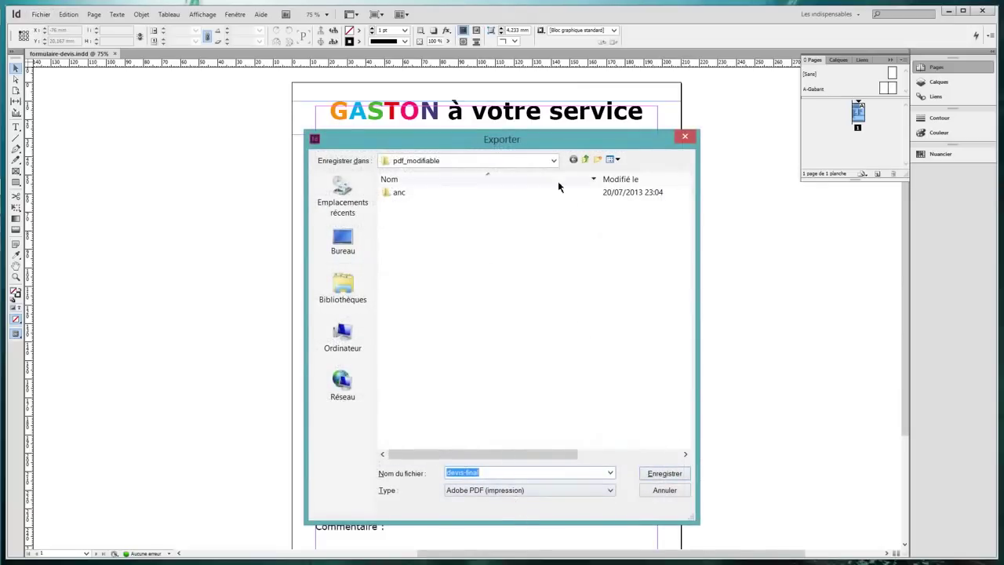
pyautogui.click(511, 492)
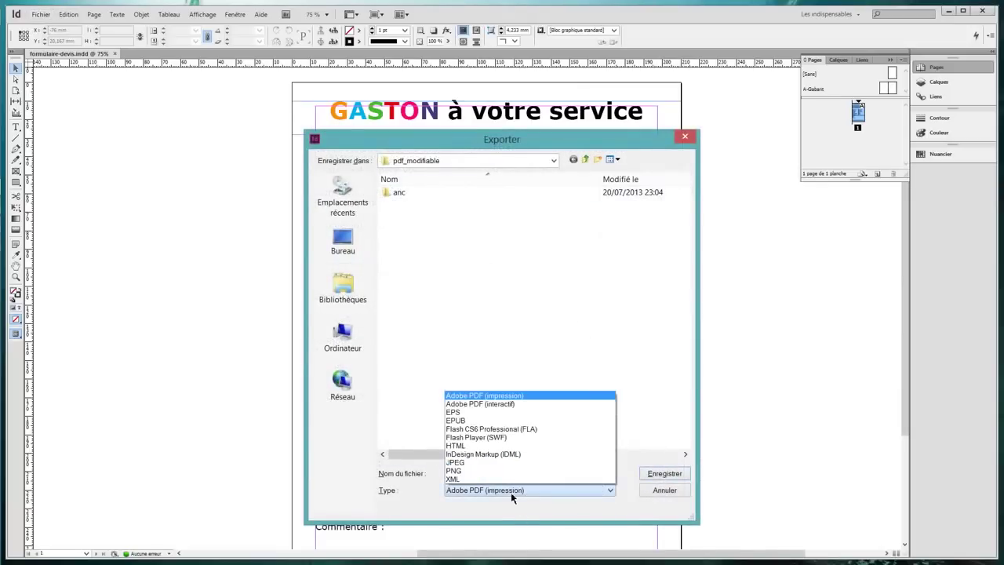
pyautogui.click(511, 492)
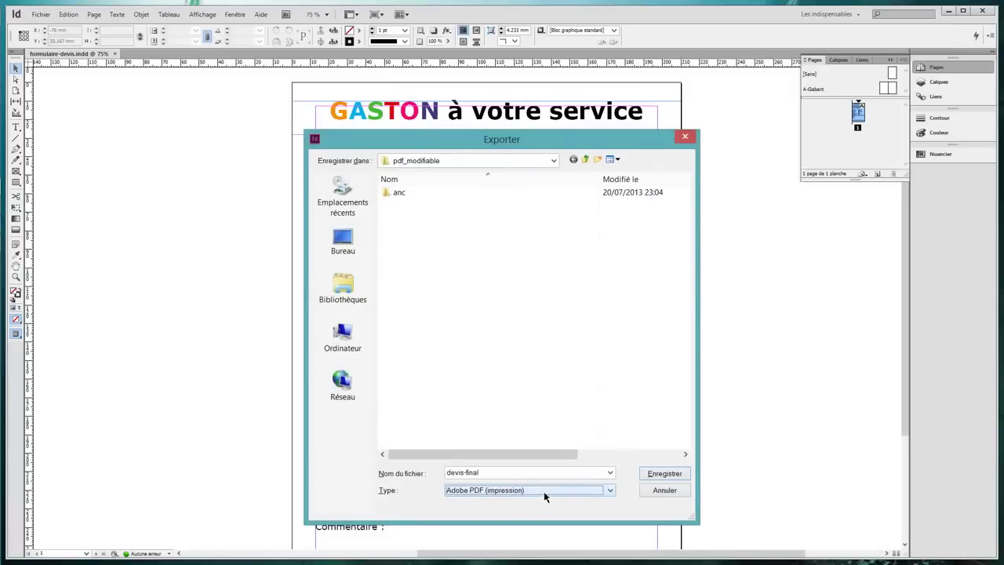
pyautogui.click(664, 474)
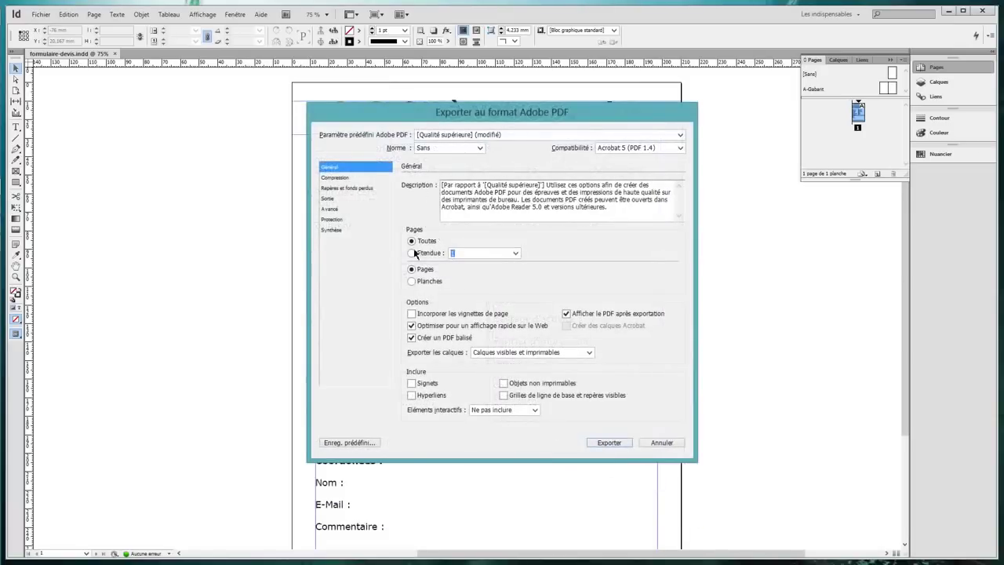
pyautogui.click(341, 187)
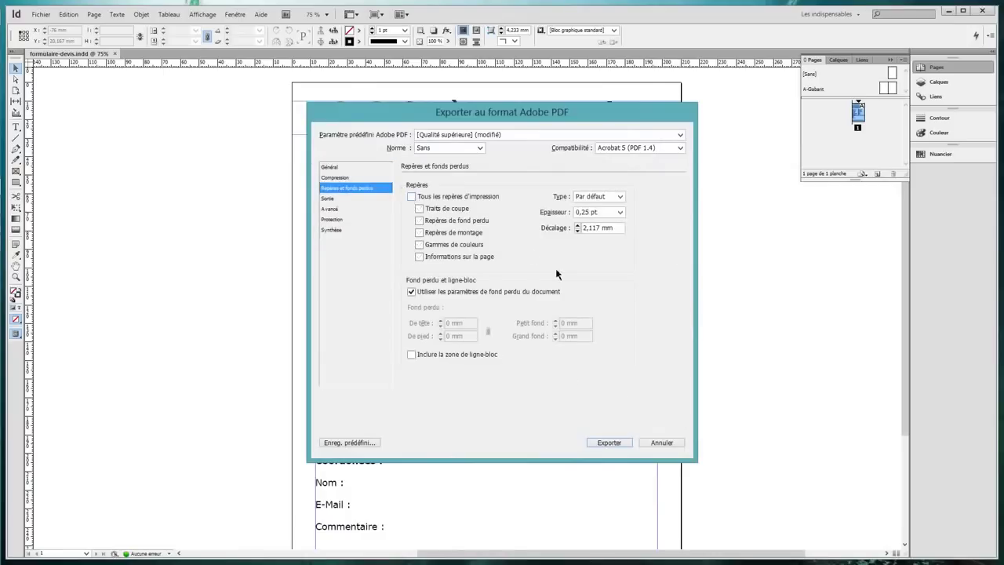
pyautogui.click(335, 167)
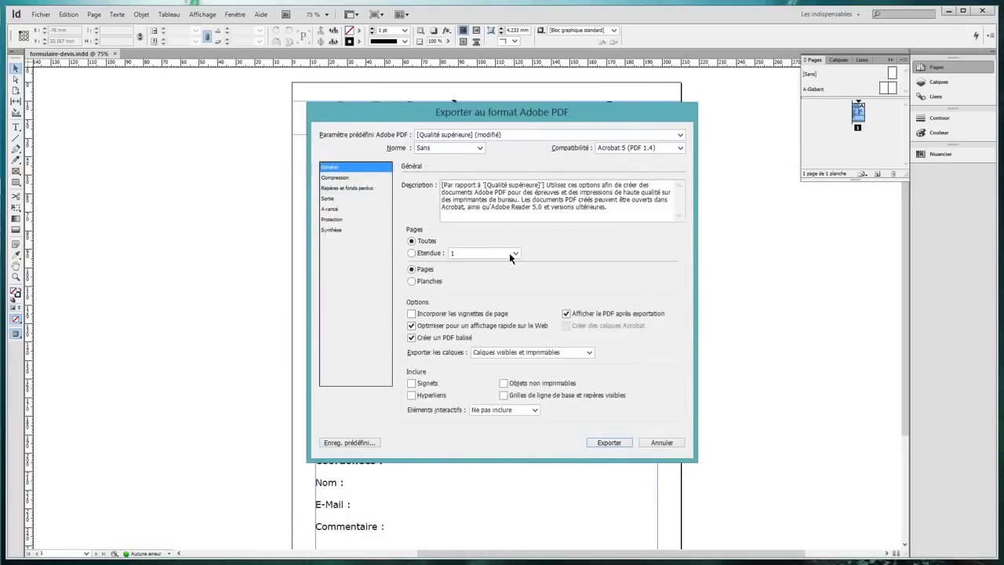
pyautogui.click(609, 443)
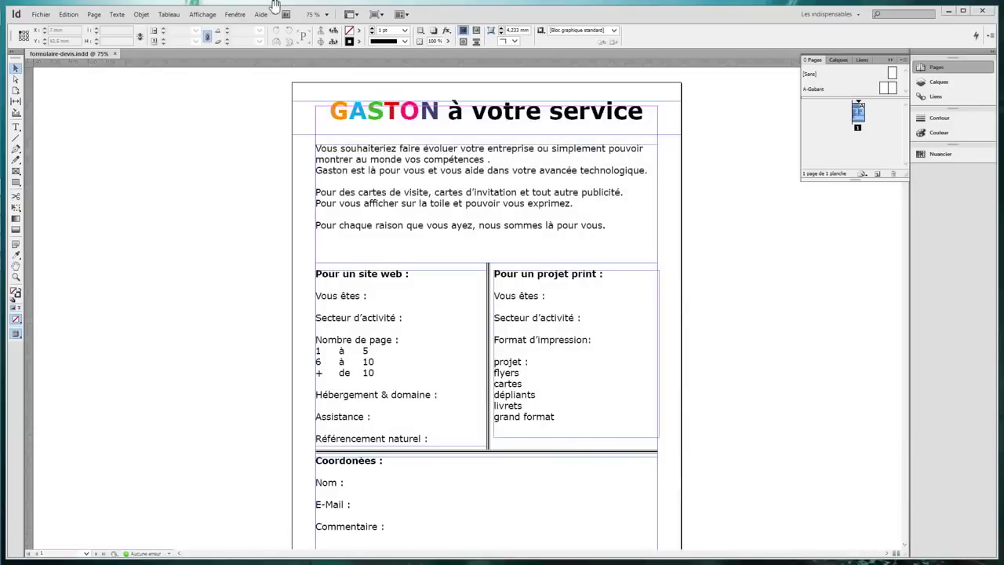
# Examine the exported devis-final.pdf in Adobe Reader, try selecting some of its text, and close it
pyautogui.scroll(-3, 332, 419)
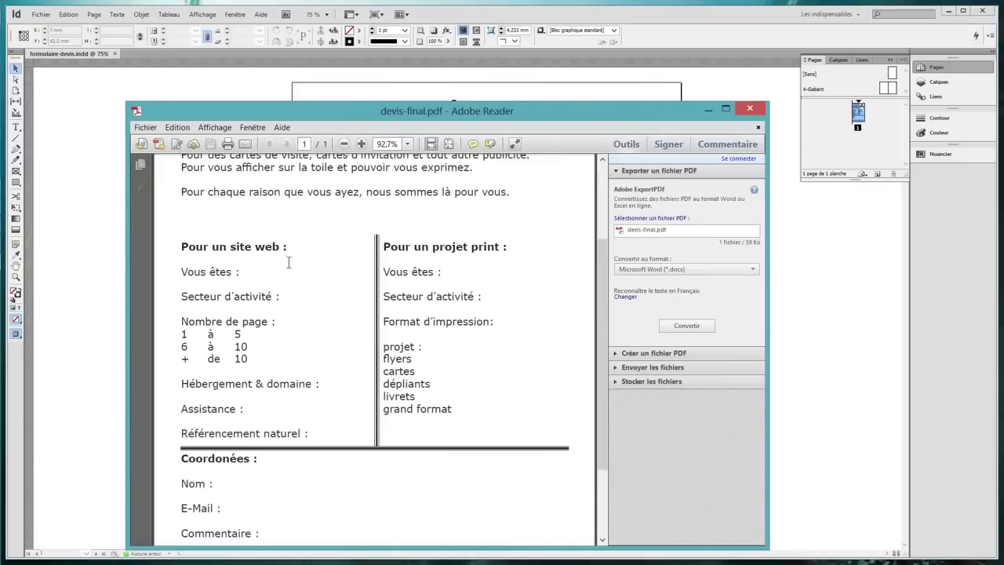
pyautogui.moveTo(288, 247); pyautogui.dragTo(218, 246)
pyautogui.moveTo(208, 192); pyautogui.dragTo(332, 193)
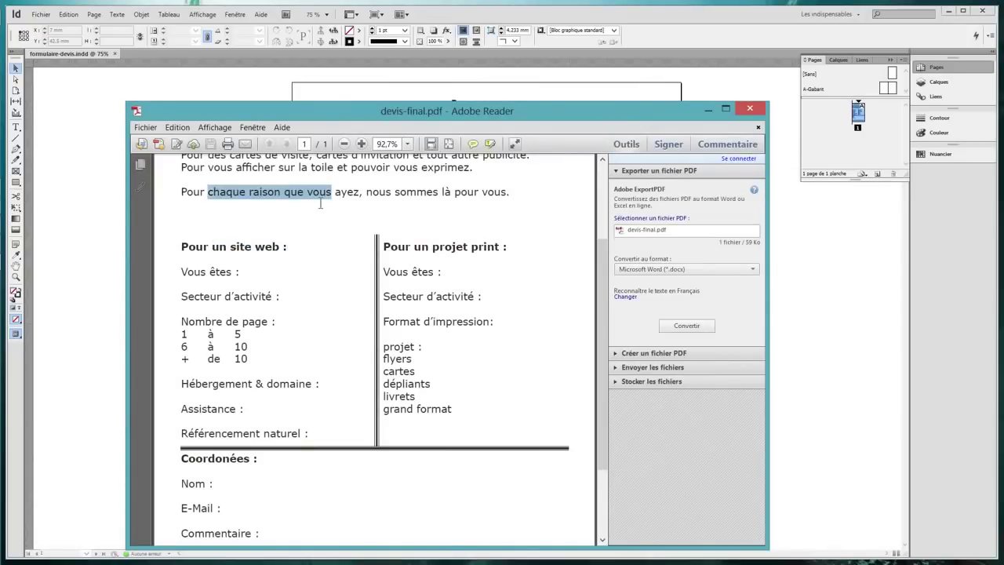
pyautogui.click(549, 211)
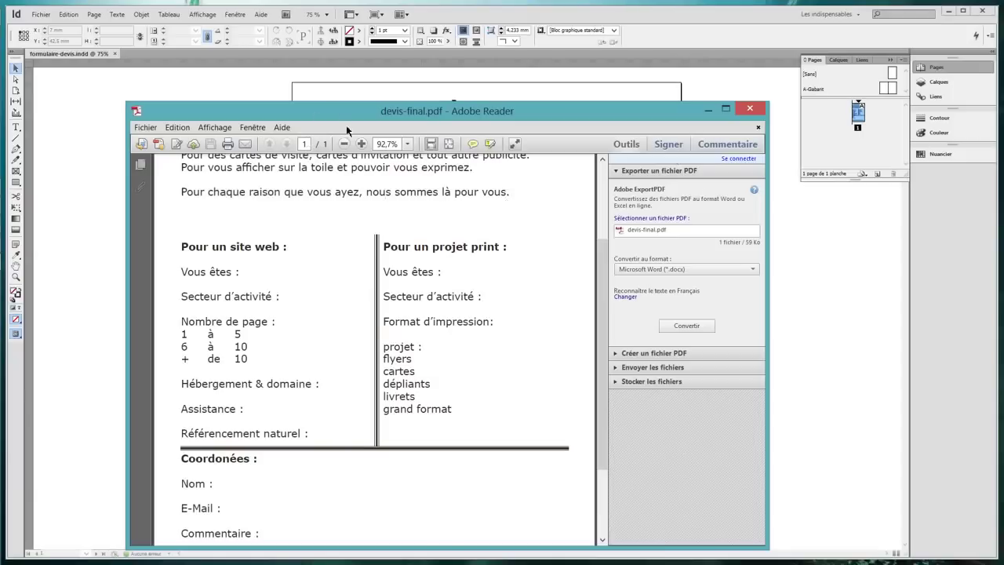
pyautogui.click(756, 109)
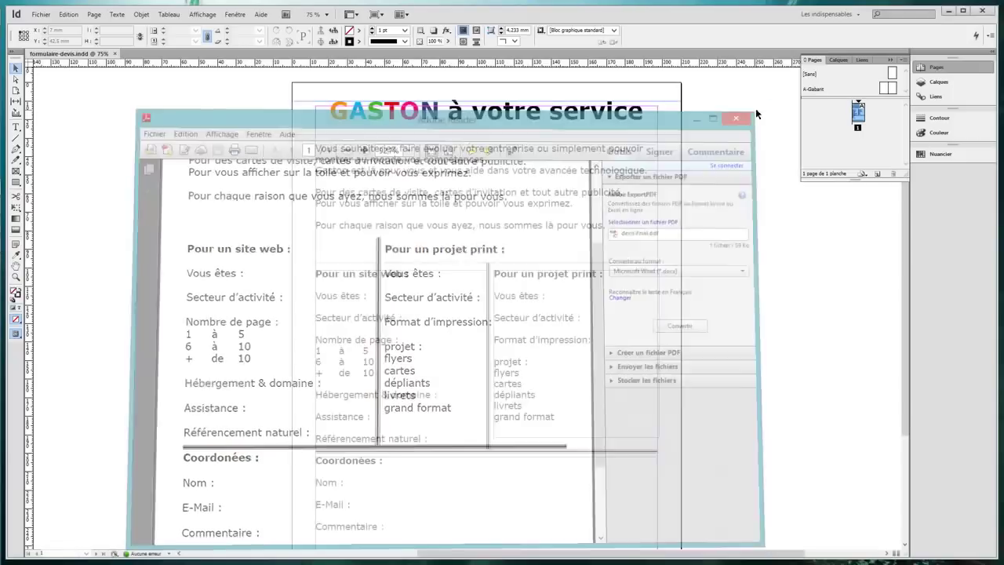
# Switch to the pdf_modifiable folder, open devis-final with Adobe Acrobat and set the page zoom to 100%
pyautogui.click(948, 10)
pyautogui.click(512, 314)
pyautogui.rightClick(316, 201)
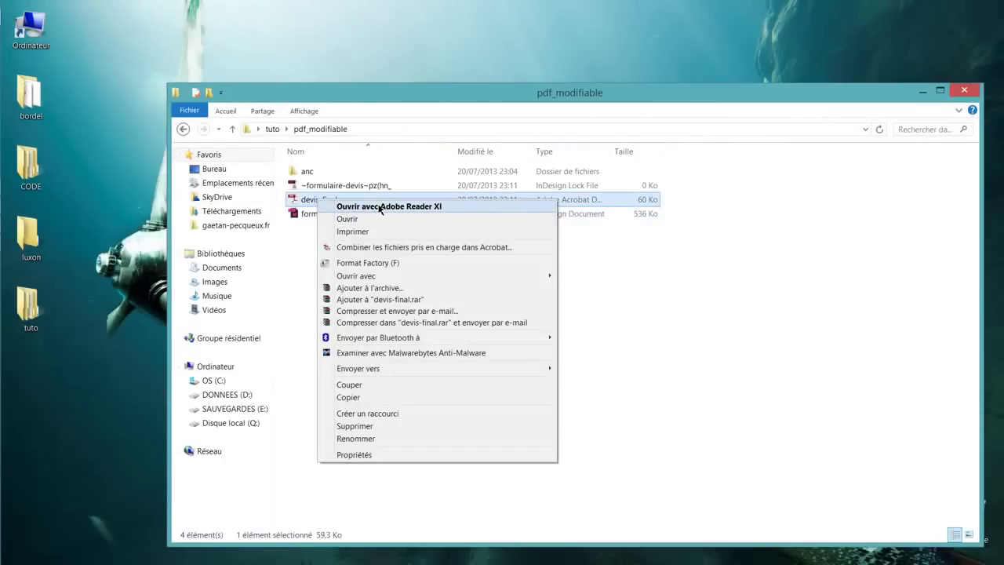
pyautogui.moveTo(443, 273)
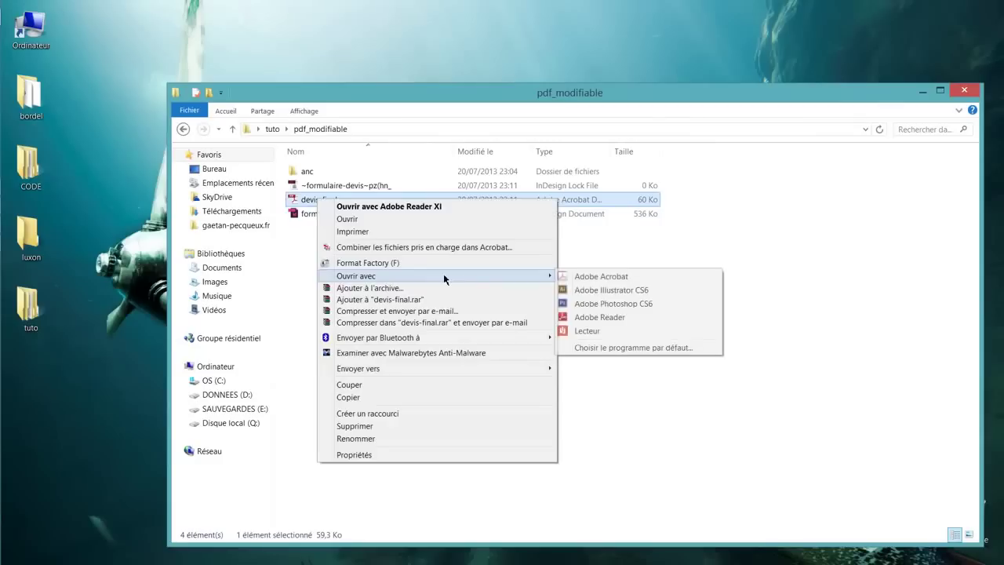
pyautogui.click(586, 278)
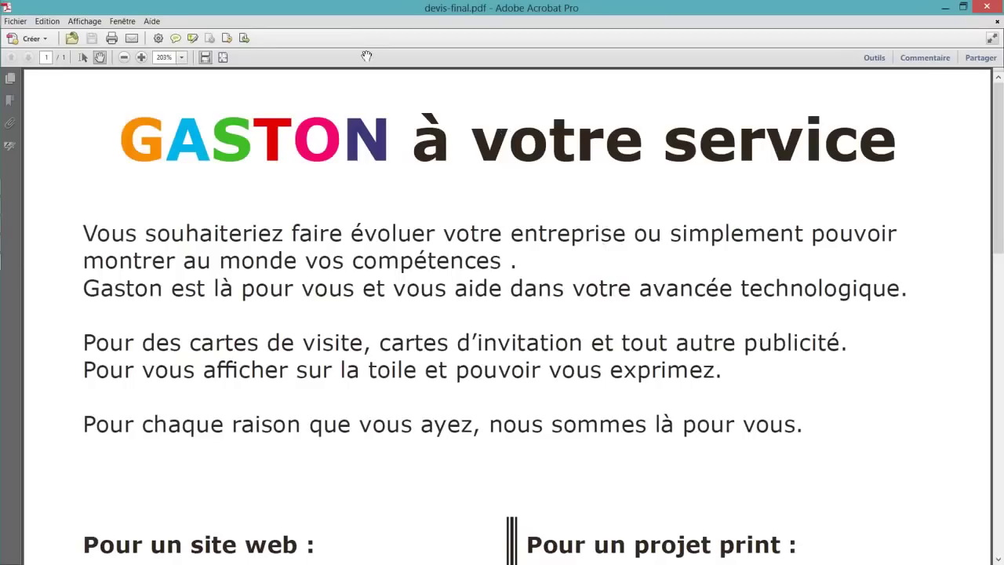
pyautogui.click(181, 58)
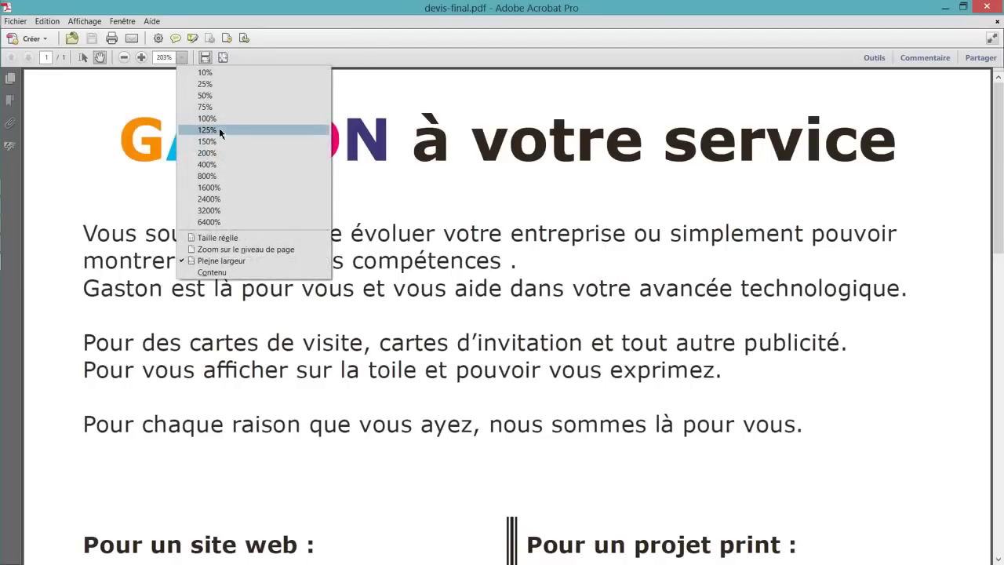
pyautogui.click(218, 119)
pyautogui.scroll(-3, 698, 383)
pyautogui.scroll(3, 691, 378)
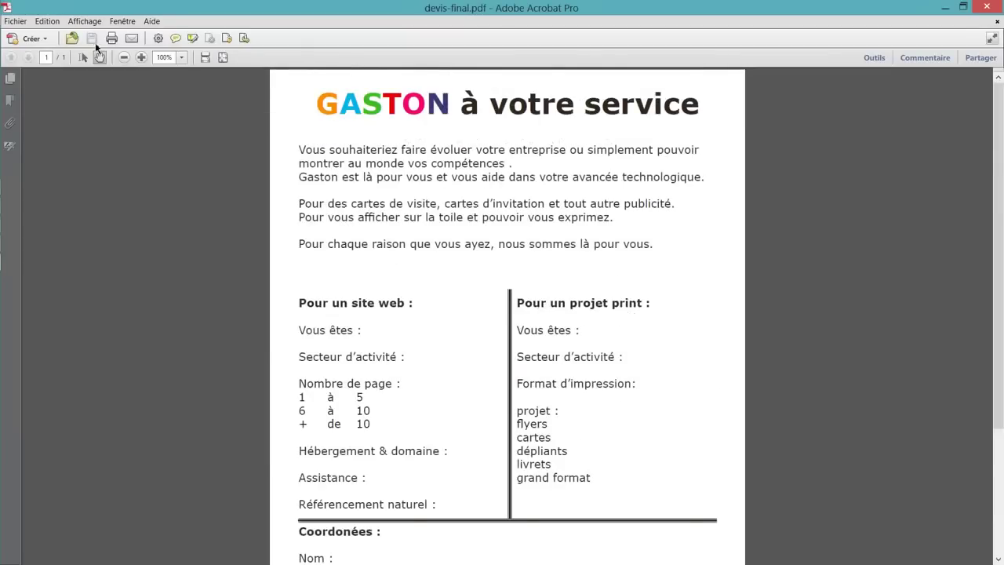
# Create a form from the active PDF document using the Formulaires tools
pyautogui.click(84, 21)
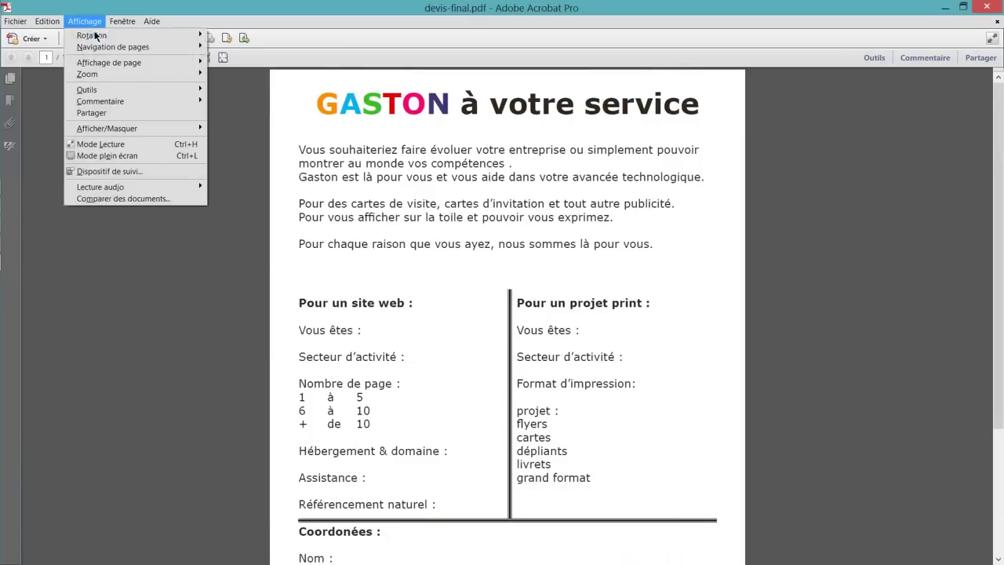
pyautogui.moveTo(118, 92)
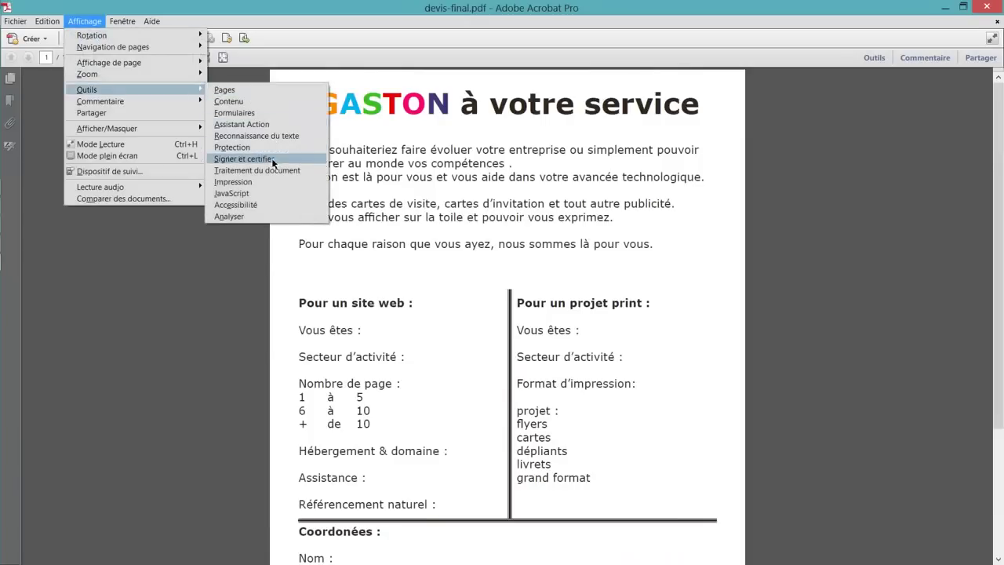
pyautogui.click(270, 119)
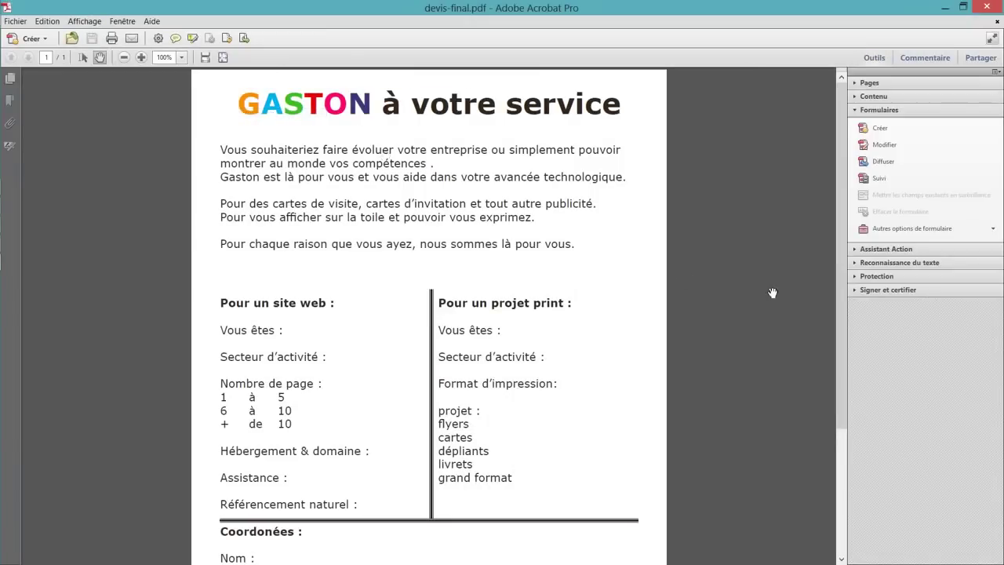
pyautogui.click(895, 131)
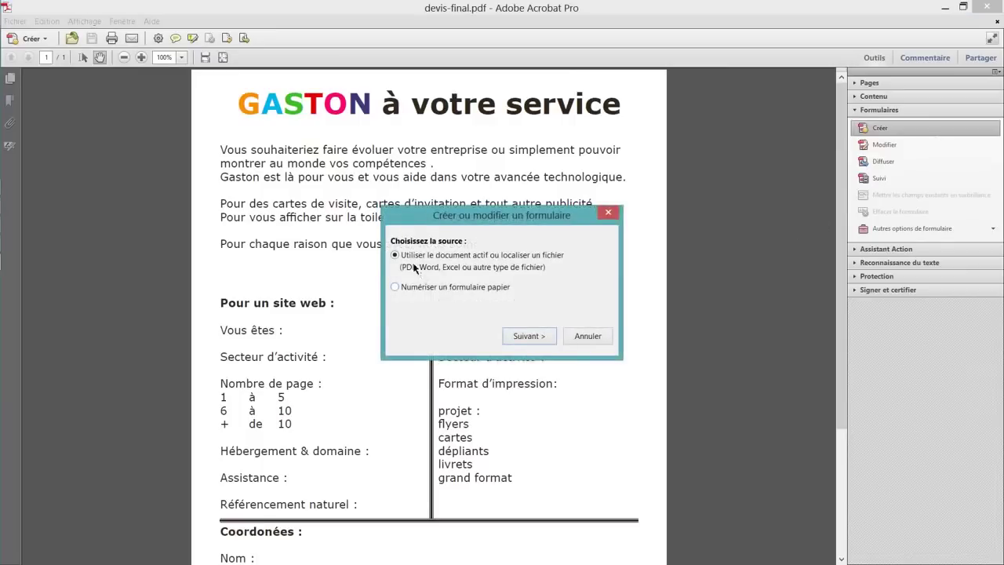
pyautogui.click(548, 338)
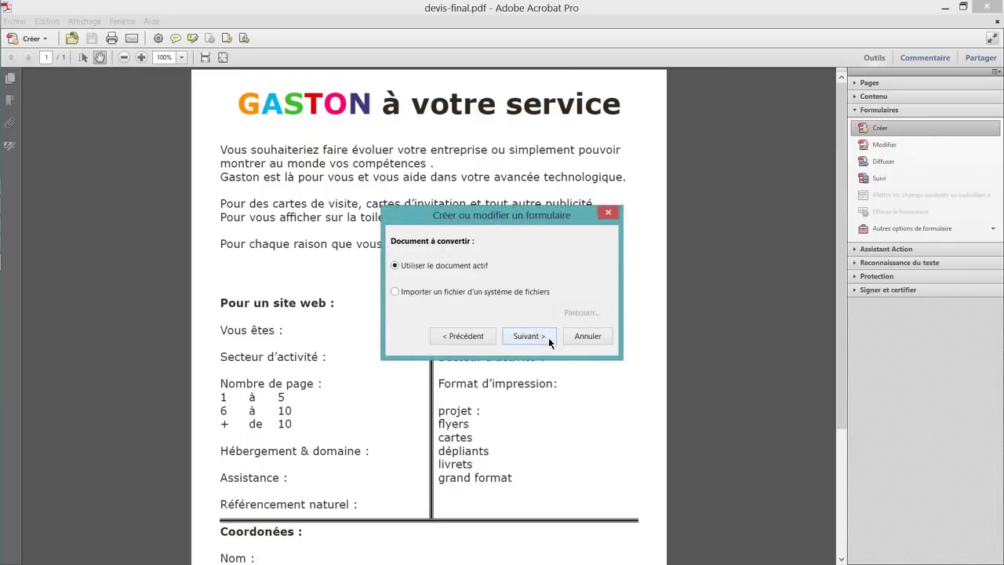
pyautogui.click(548, 338)
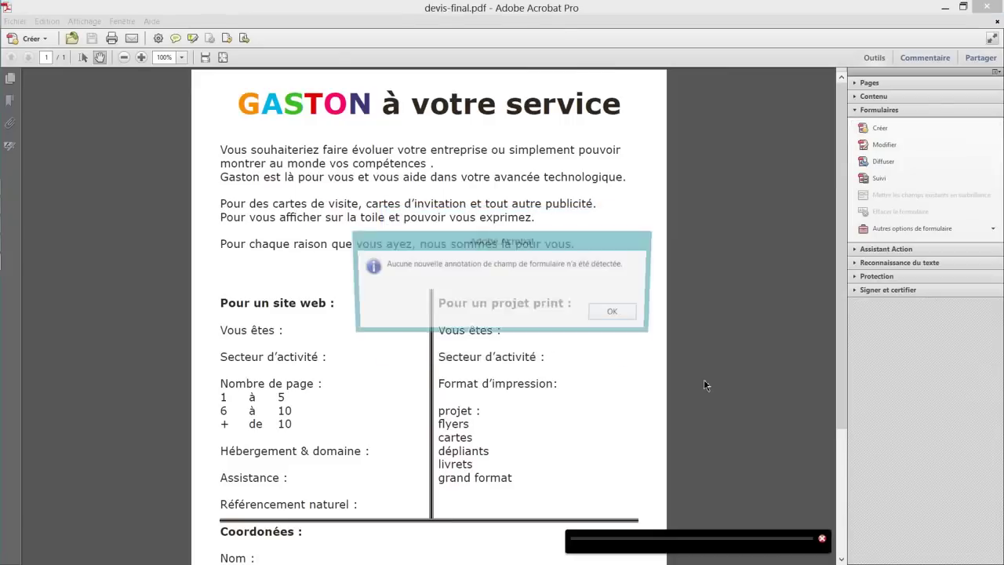
pyautogui.click(617, 319)
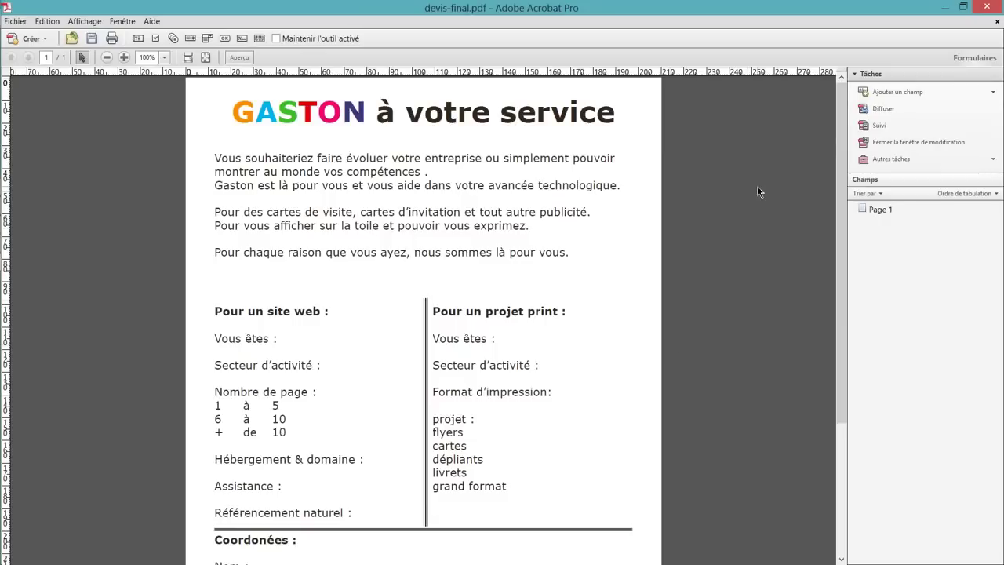
# Add a text field beside "Vous êtes :" in both the "Pour un site web" and "Pour un projet print" columns
pyautogui.scroll(-4, 627, 297)
pyautogui.scroll(3, 628, 296)
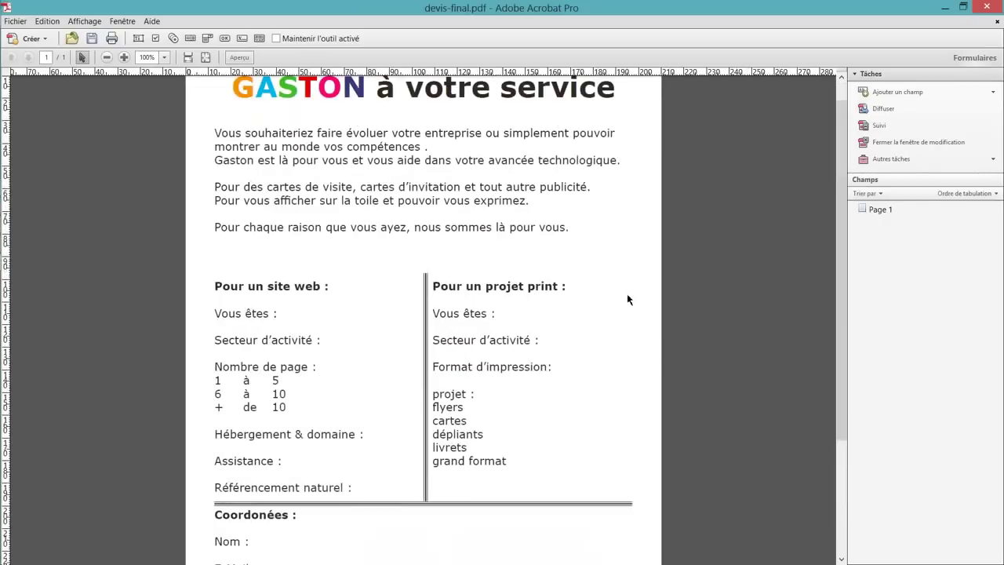
pyautogui.click(901, 94)
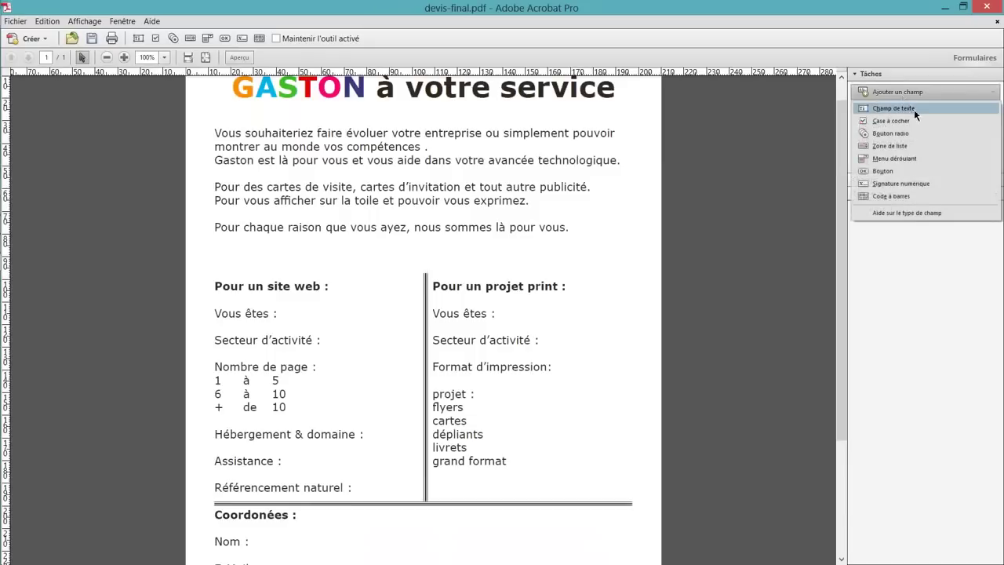
pyautogui.click(917, 109)
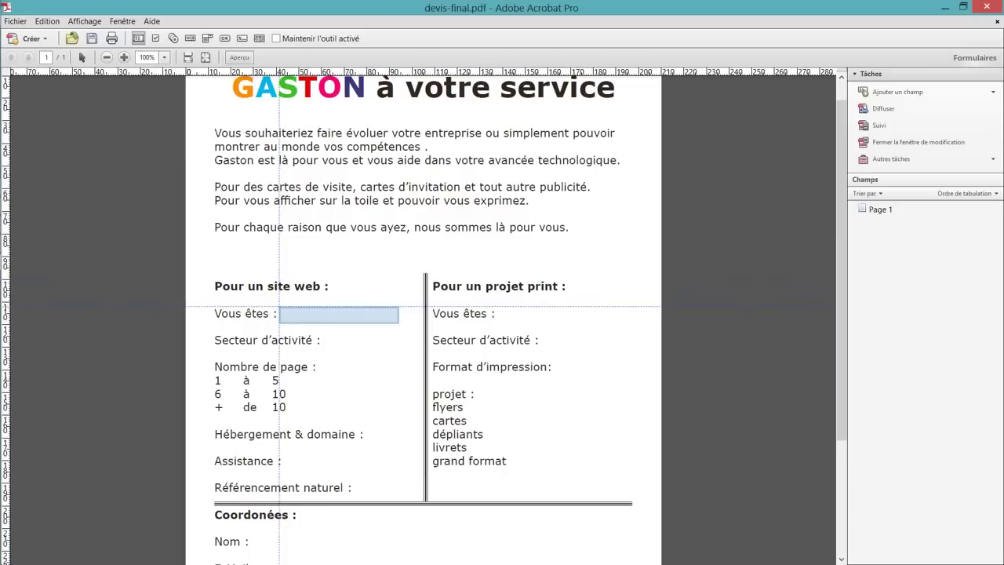
pyautogui.press('Escape')
pyautogui.click(280, 314)
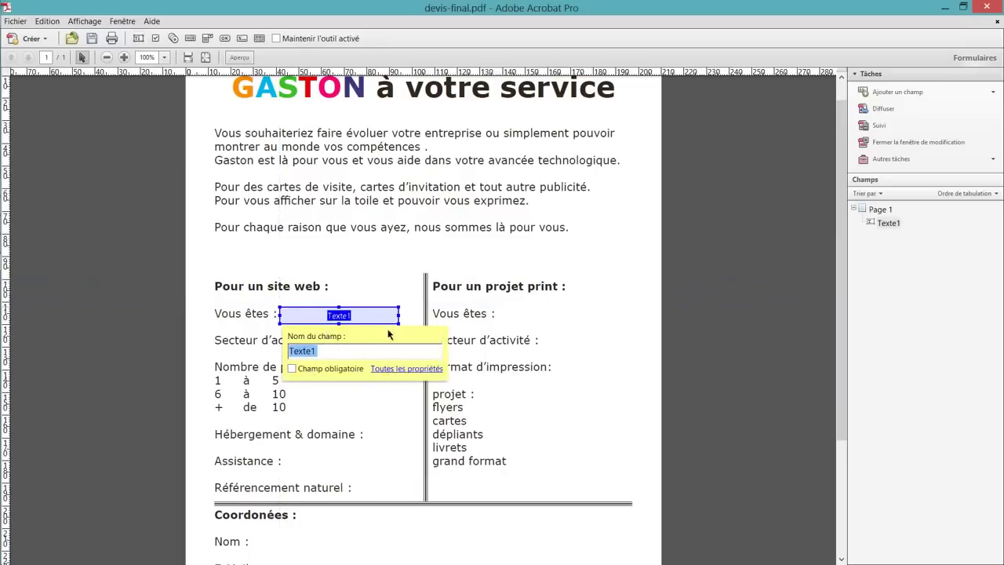
pyautogui.click(410, 306)
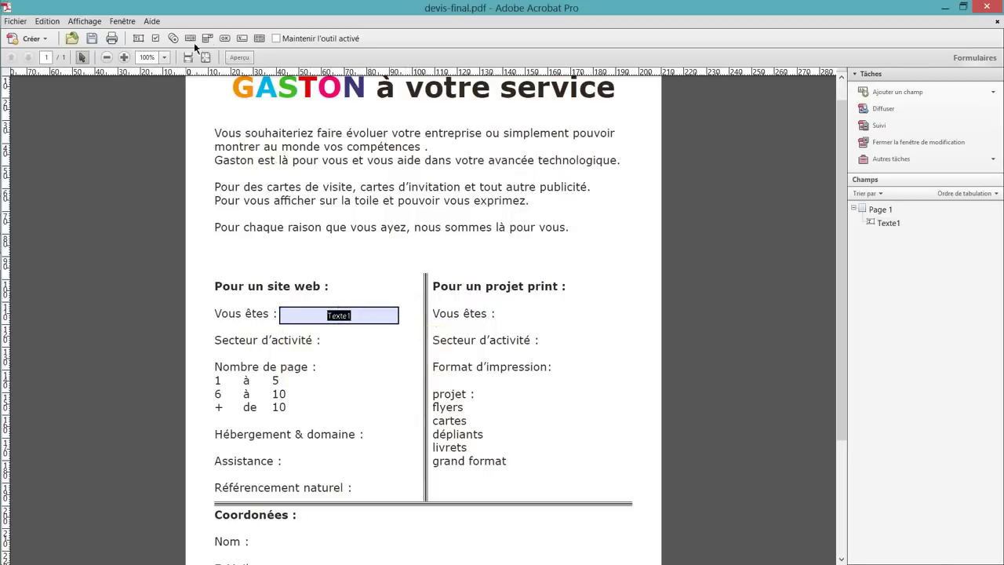
pyautogui.click(140, 37)
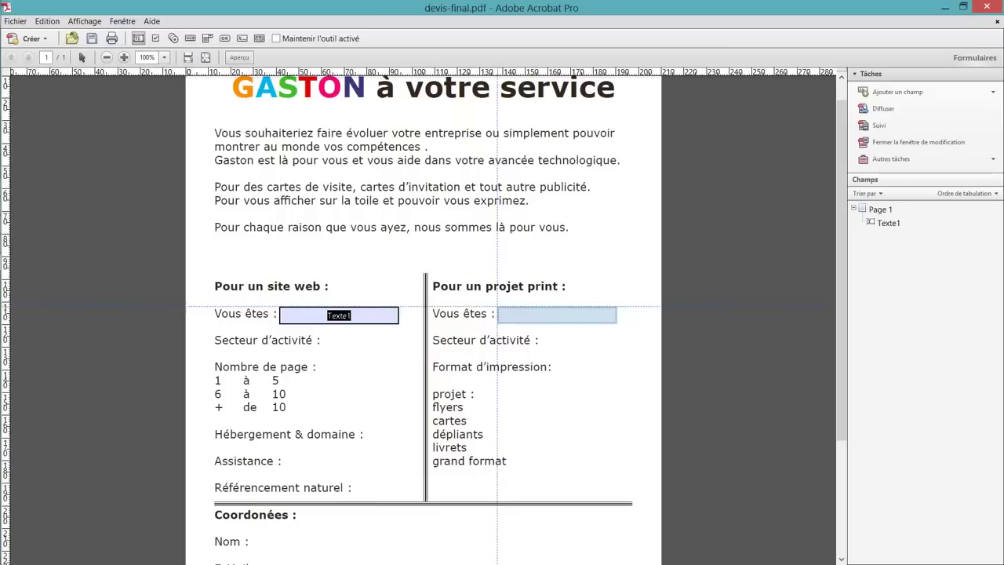
pyautogui.click(499, 309)
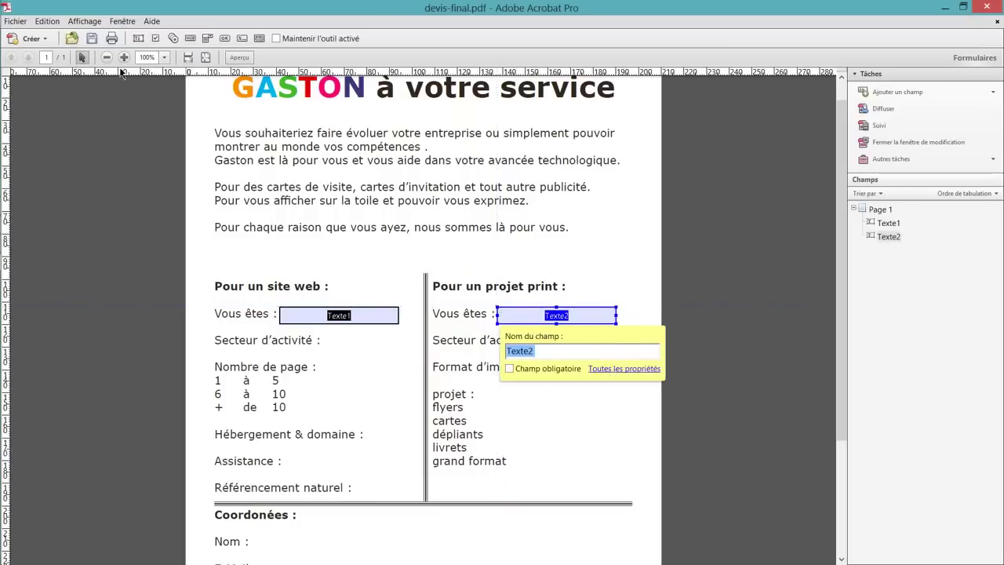
# Add text fields beside "Nom :" and "E-Mail :" in the Coordonées section
pyautogui.click(137, 39)
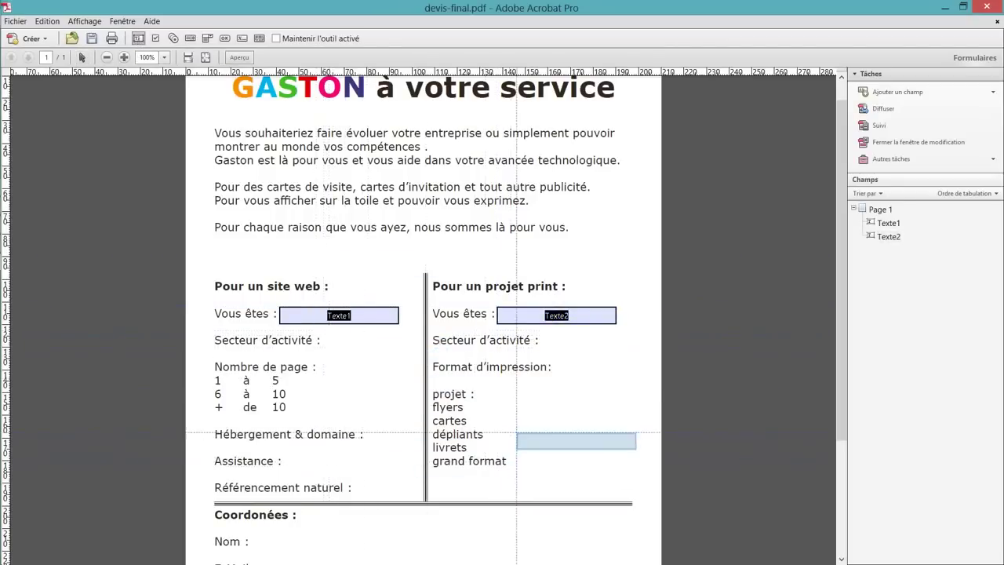
pyautogui.scroll(-1, 549, 480)
pyautogui.scroll(-1, 546, 480)
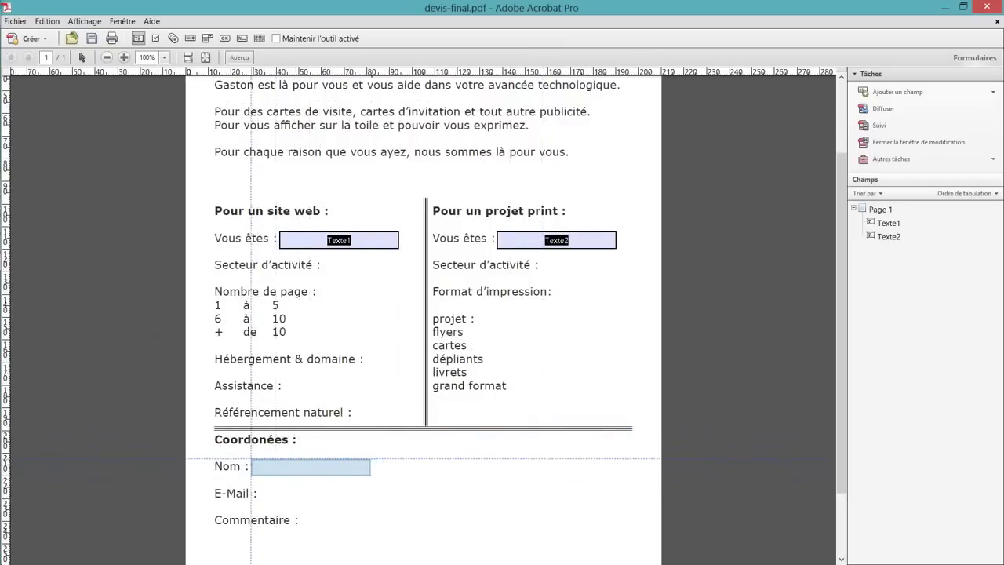
pyautogui.click(251, 459)
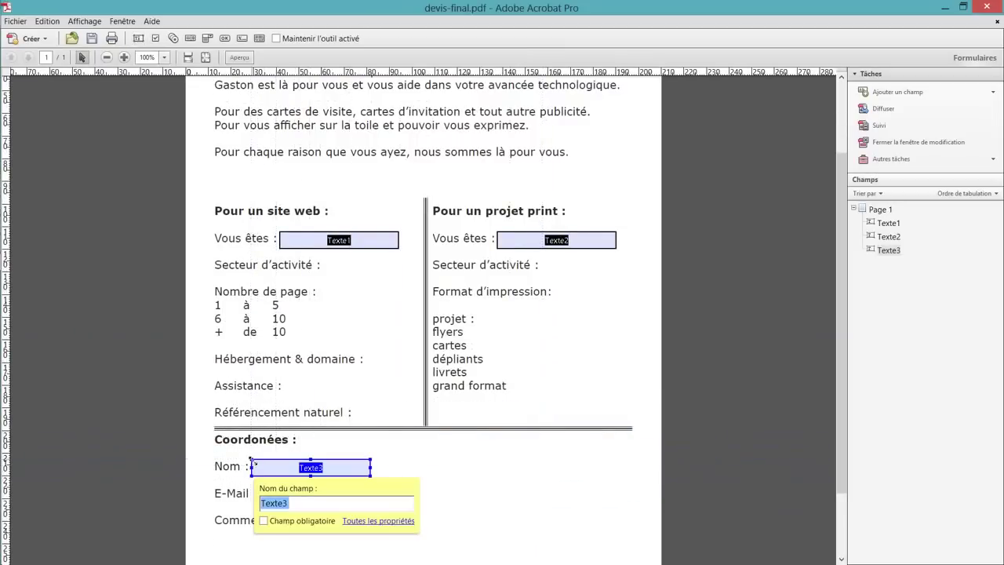
pyautogui.click(136, 40)
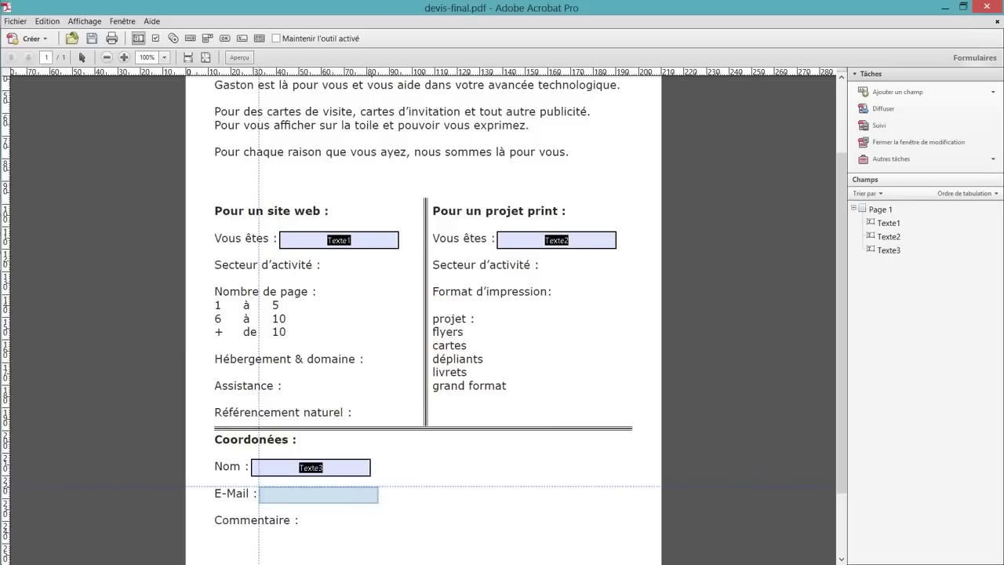
pyautogui.click(258, 486)
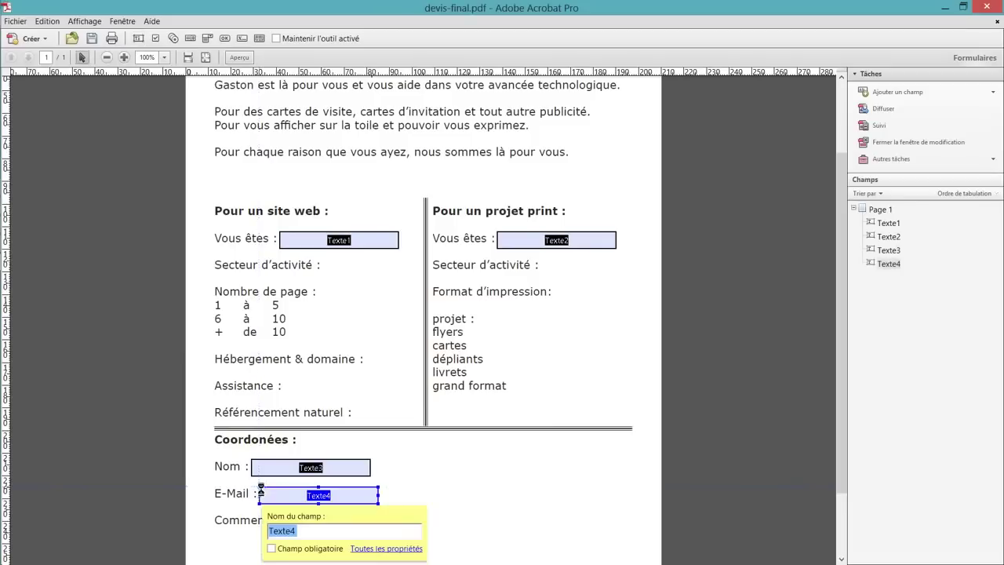
# Add a text field beside "Commentaire :" and enlarge it to the column's right edge, down to just above the italic footer note
pyautogui.click(137, 39)
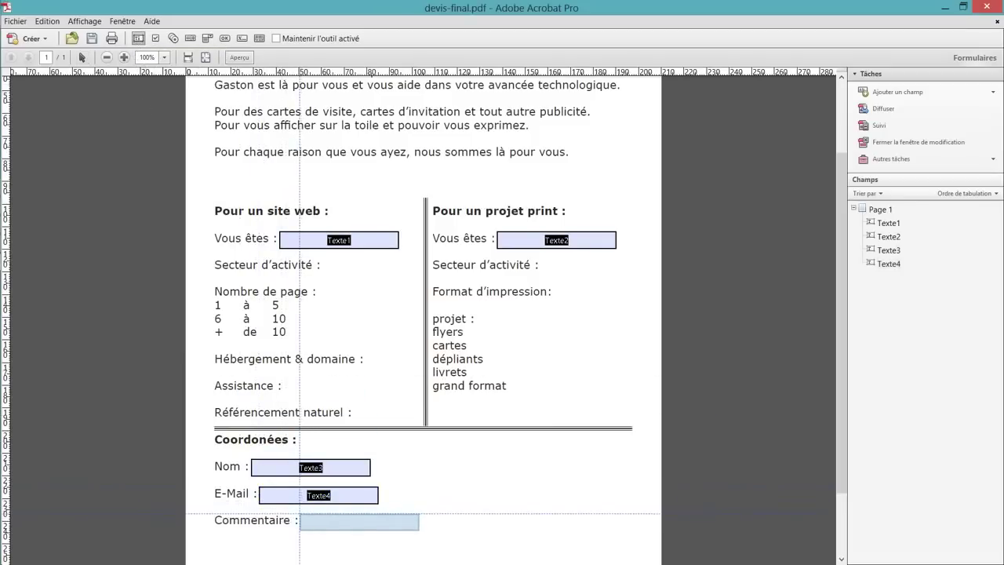
pyautogui.click(300, 514)
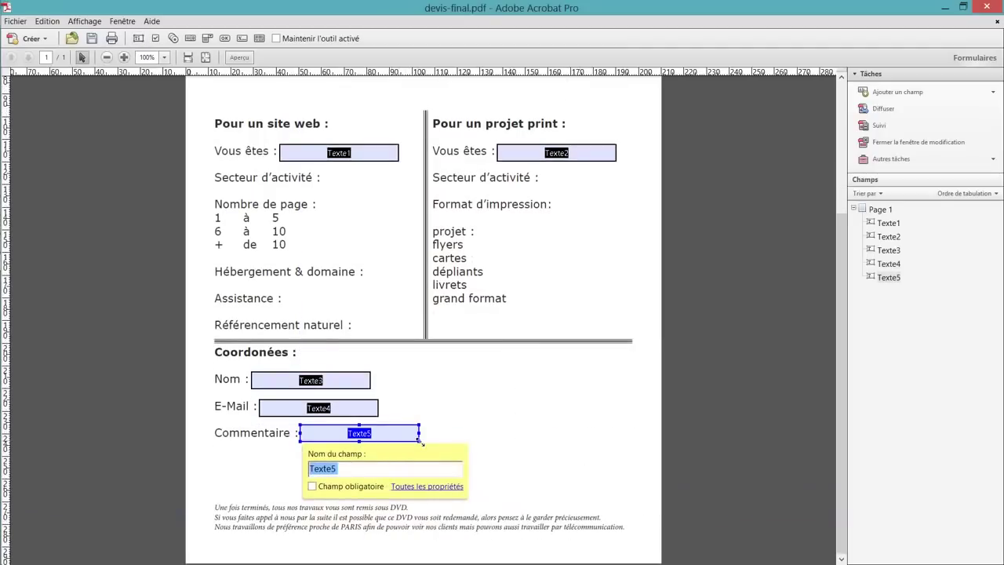
pyautogui.moveTo(421, 444); pyautogui.dragTo(631, 499)
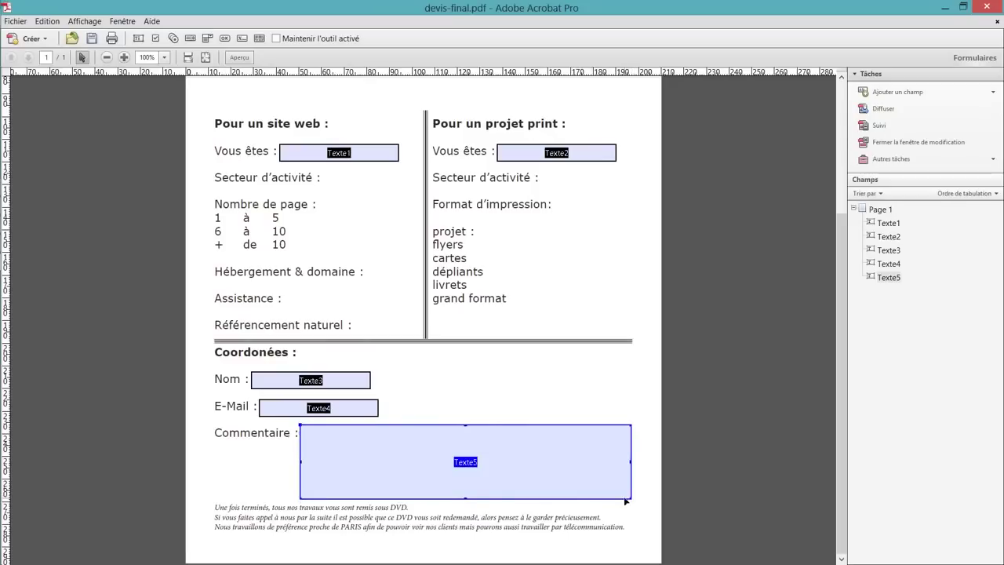
# Enable multiple lines (Lignes multiples) for the Commentaire text field, leaving its character limit off
pyautogui.rightClick(486, 466)
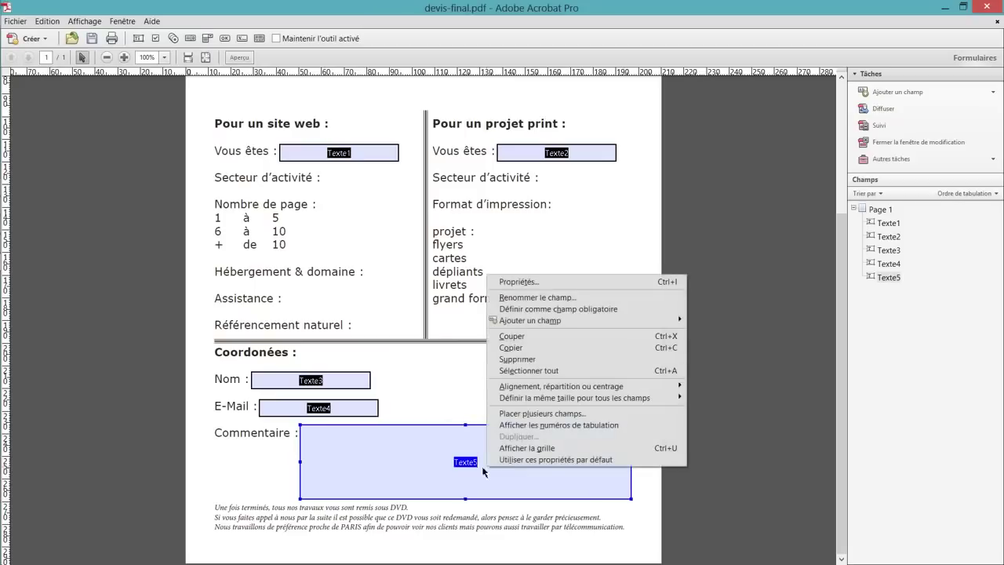
pyautogui.click(541, 282)
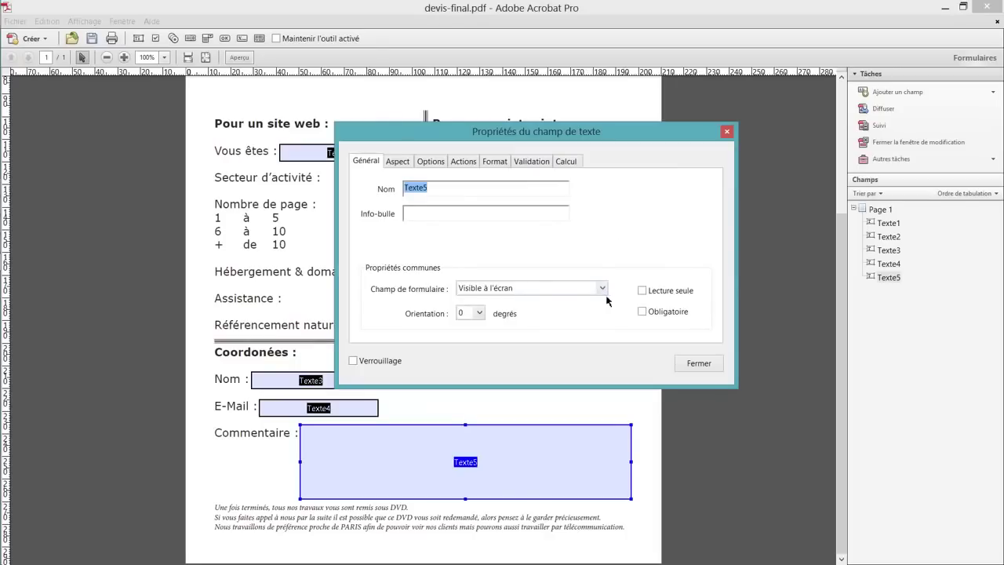
pyautogui.click(396, 163)
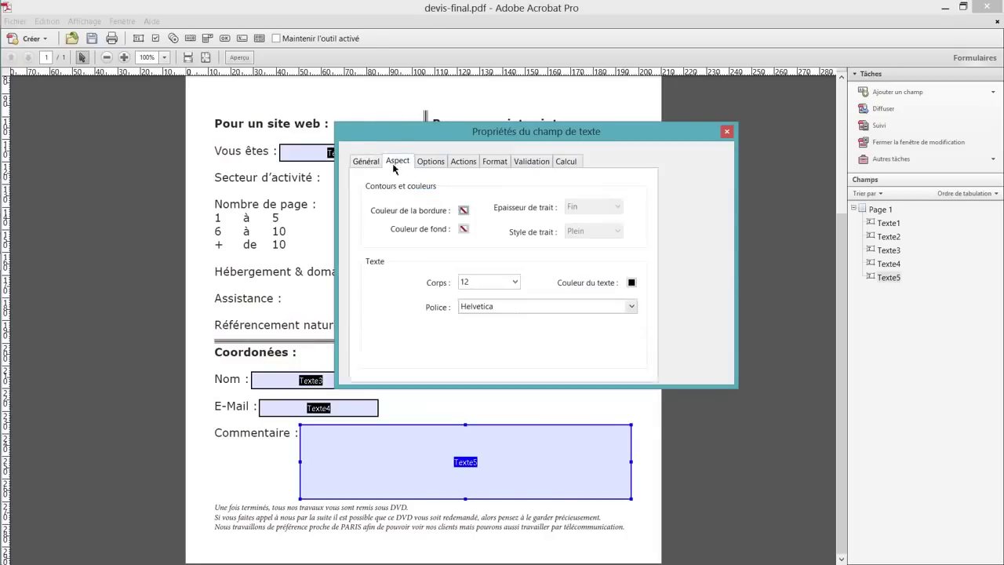
pyautogui.click(439, 163)
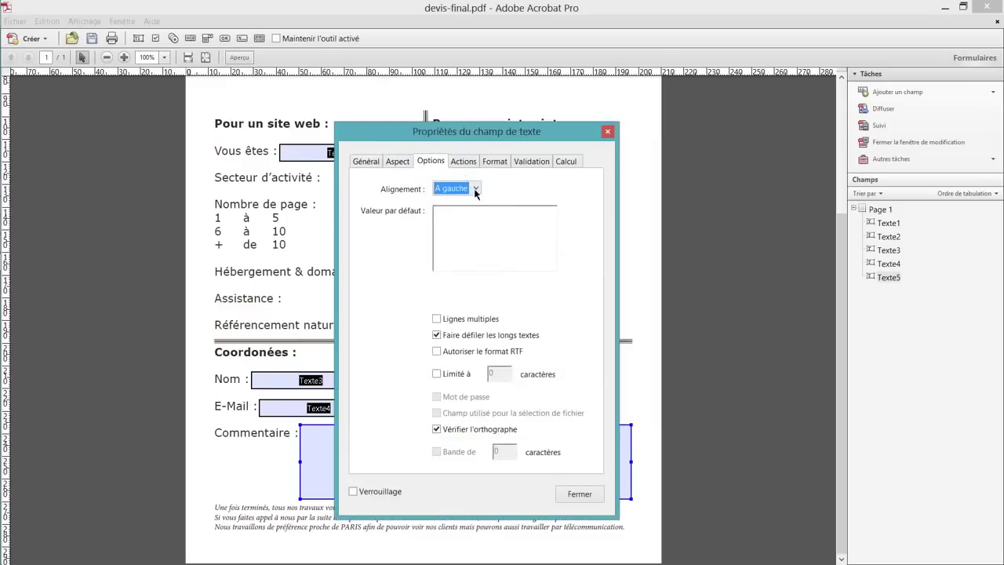
pyautogui.click(446, 324)
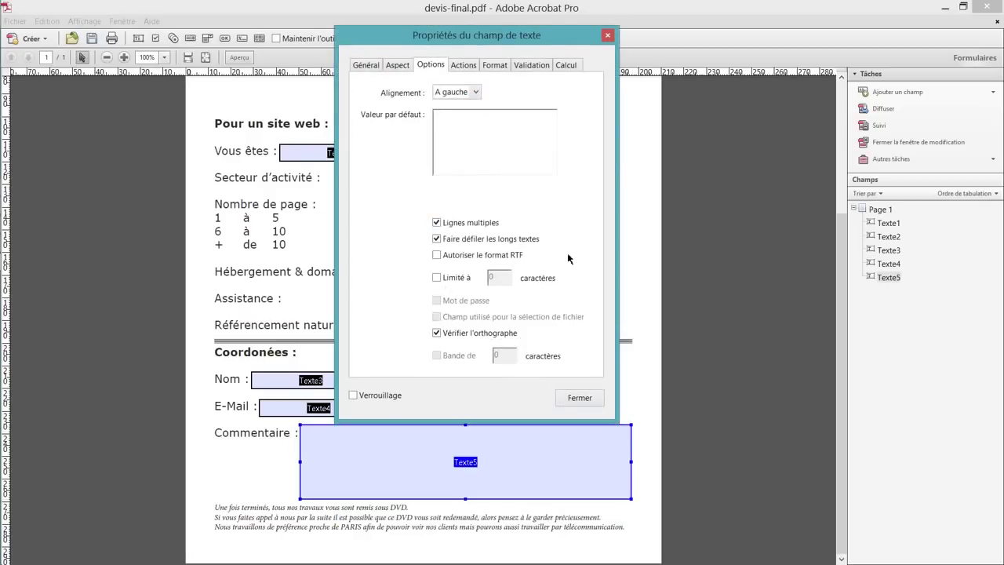
pyautogui.click(449, 282)
pyautogui.click(448, 282)
pyautogui.click(593, 397)
pyautogui.click(592, 400)
# Make the text field beside "Nom :" required (Obligatoire) in its general properties
pyautogui.click(363, 380)
pyautogui.rightClick(364, 380)
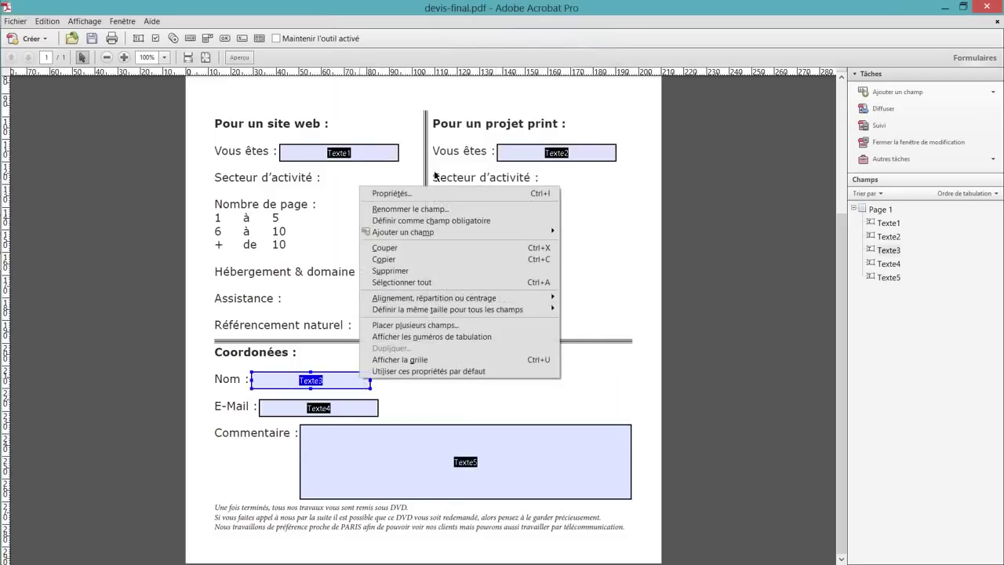
pyautogui.click(434, 193)
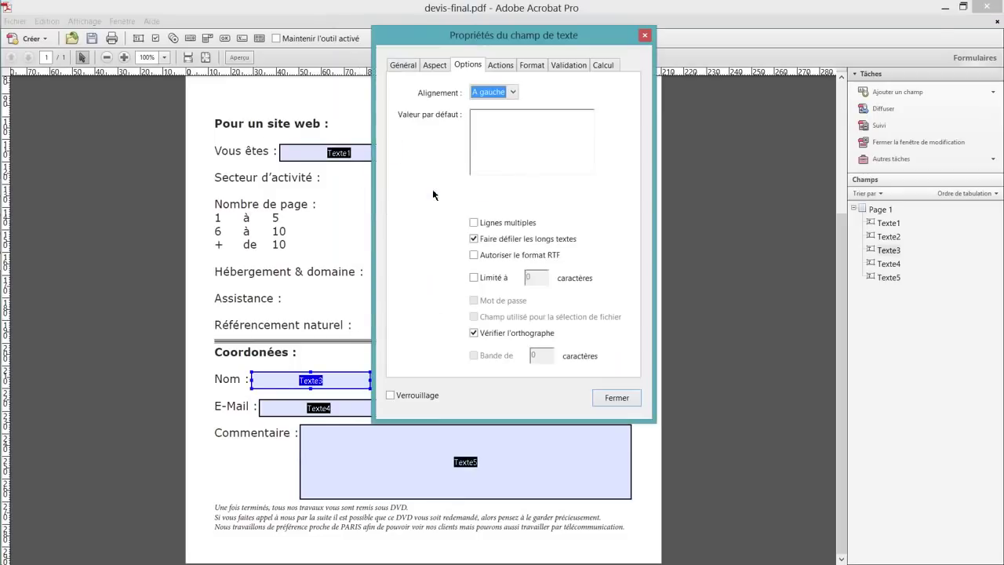
pyautogui.click(400, 71)
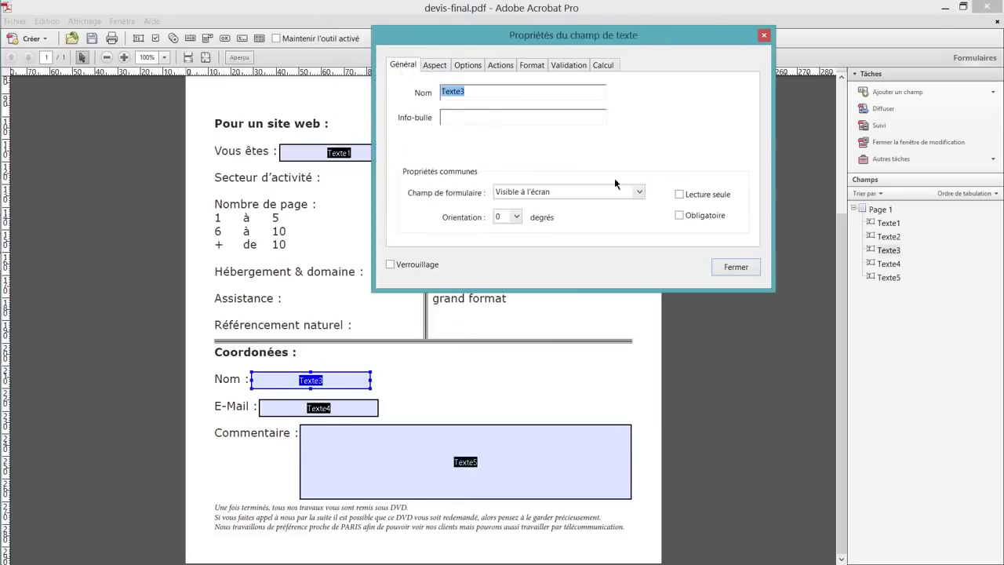
pyautogui.click(680, 219)
pyautogui.click(735, 269)
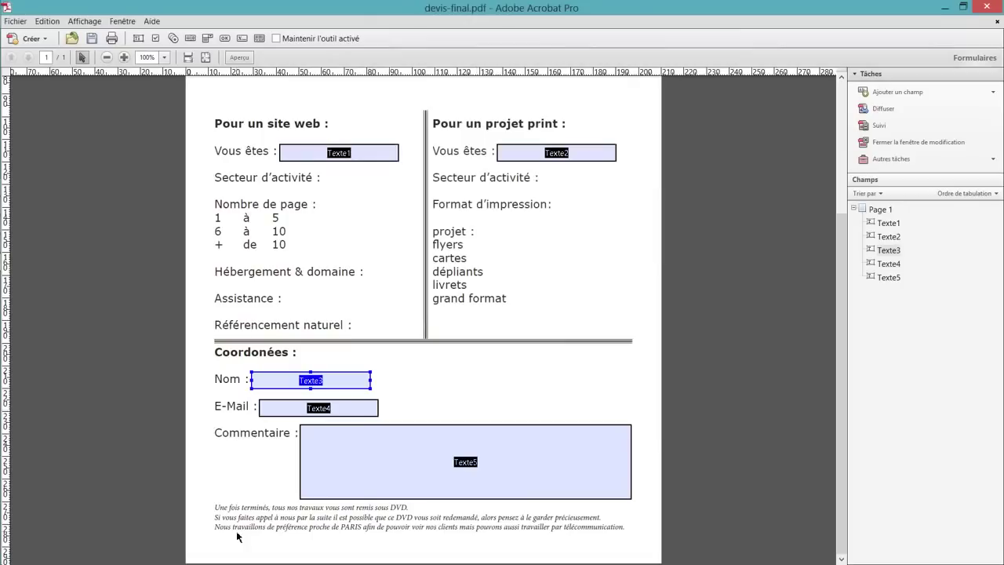
# Make the text field beside "E-Mail :" required (Obligatoire)
pyautogui.rightClick(342, 411)
pyautogui.click(393, 227)
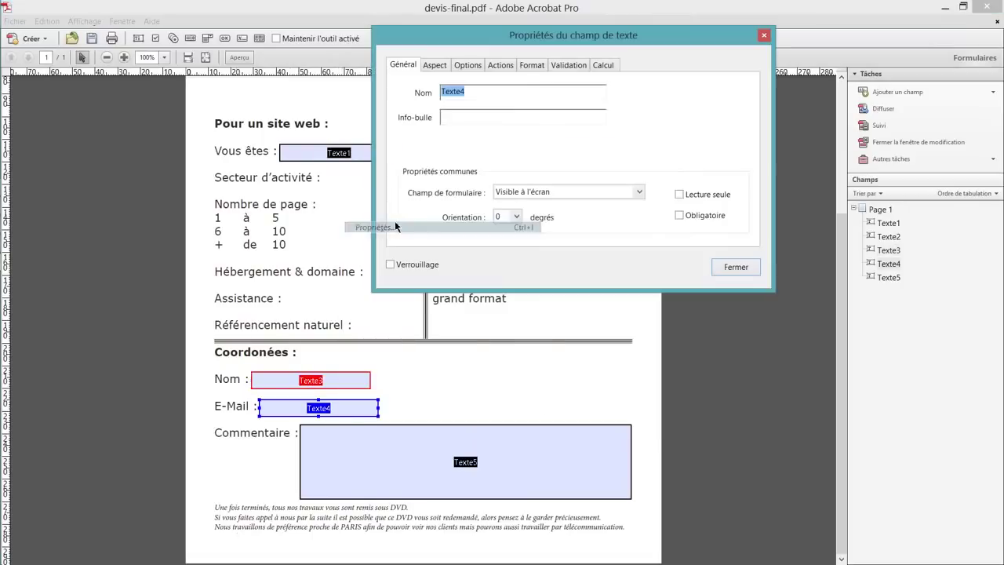
pyautogui.click(680, 218)
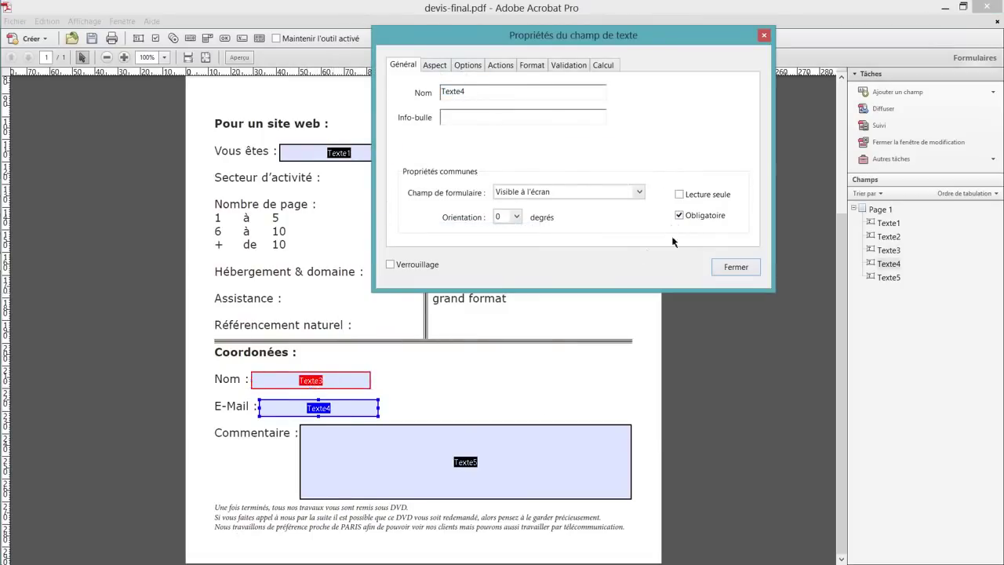
pyautogui.click(726, 268)
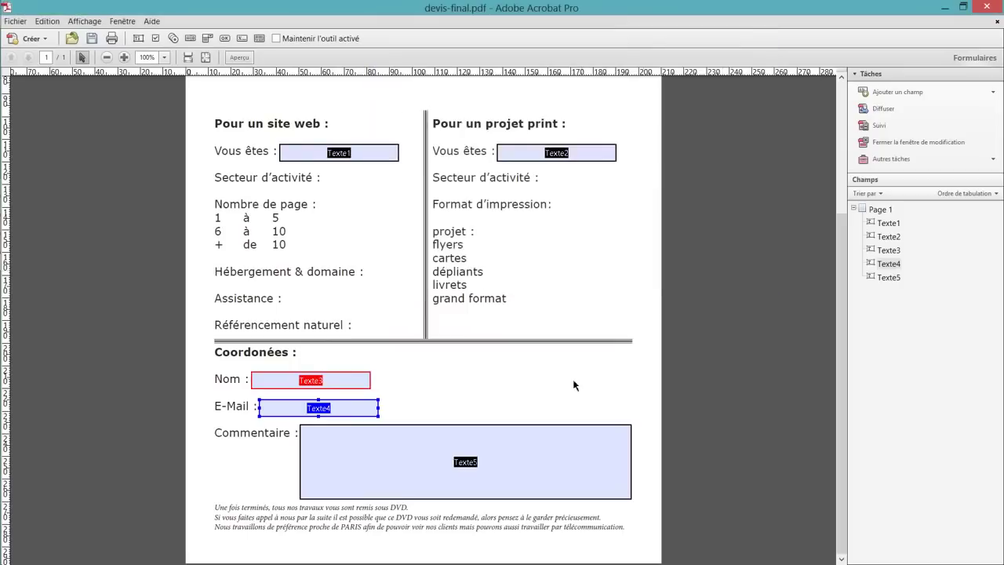
# Delete the text fields beside "Vous êtes :" in both the site web and projet print columns
pyautogui.click(361, 152)
pyautogui.click(368, 152)
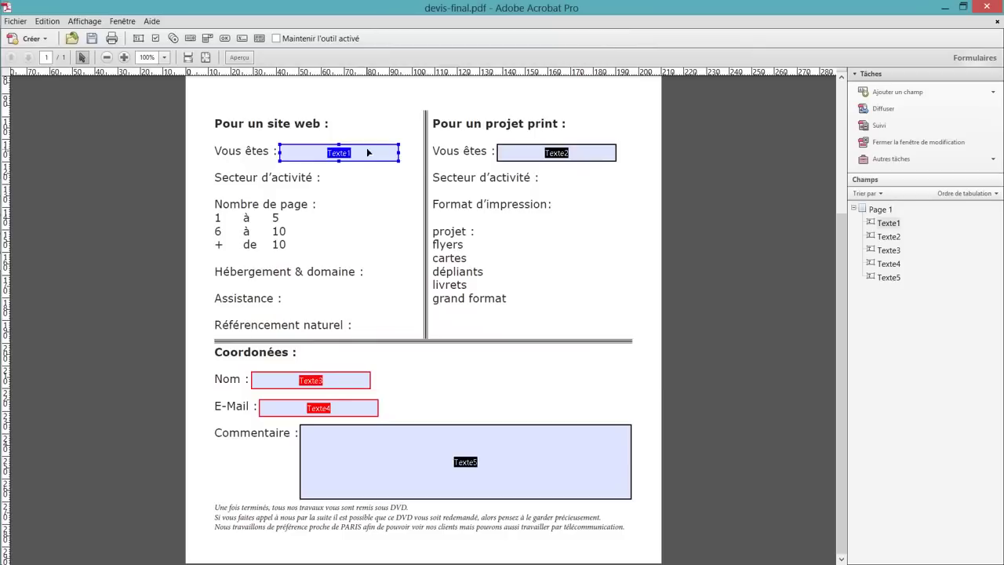
pyautogui.press('Delete')
pyautogui.click(587, 159)
pyautogui.press('Delete')
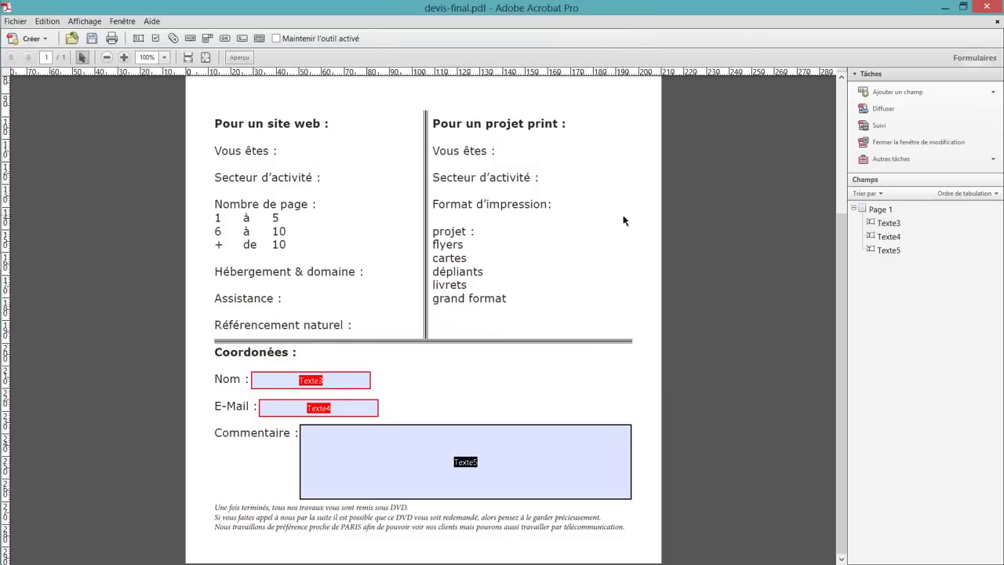
pyautogui.rightClick(894, 257)
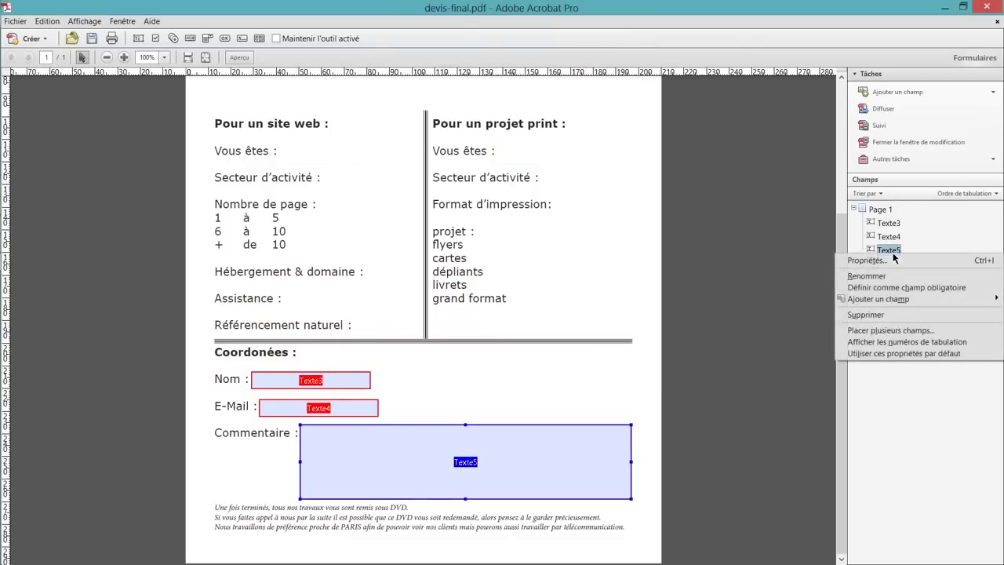
pyautogui.click(757, 327)
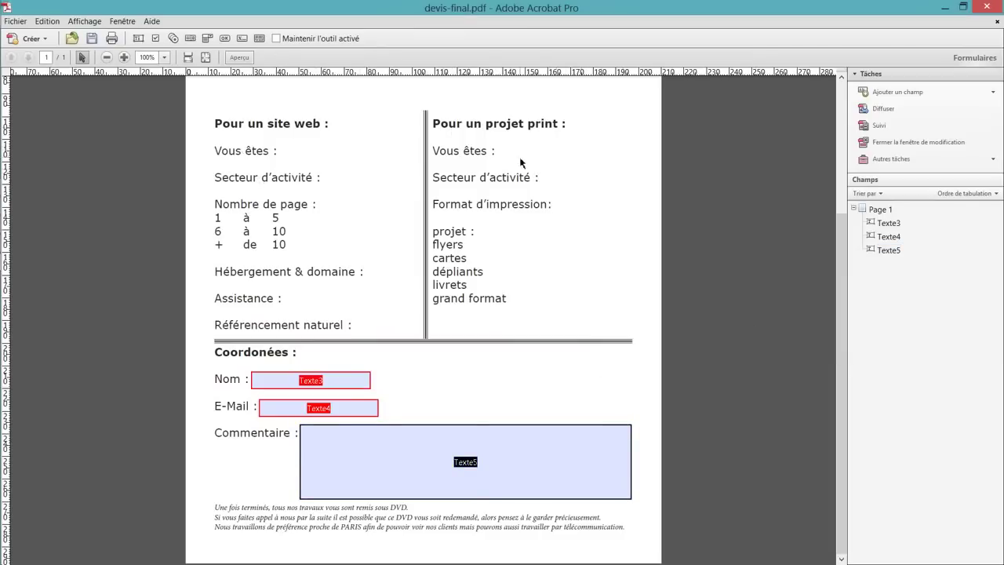
# Draw a drop-down list field beside "Vous êtes :" under "Pour un site web" and open its option settings
pyautogui.click(207, 41)
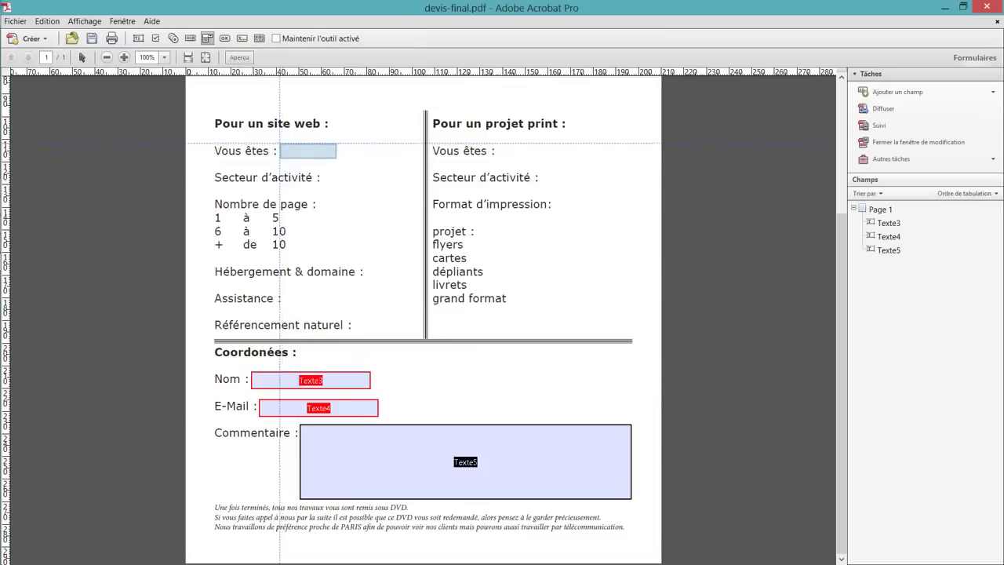
pyautogui.moveTo(279, 143); pyautogui.dragTo(403, 163)
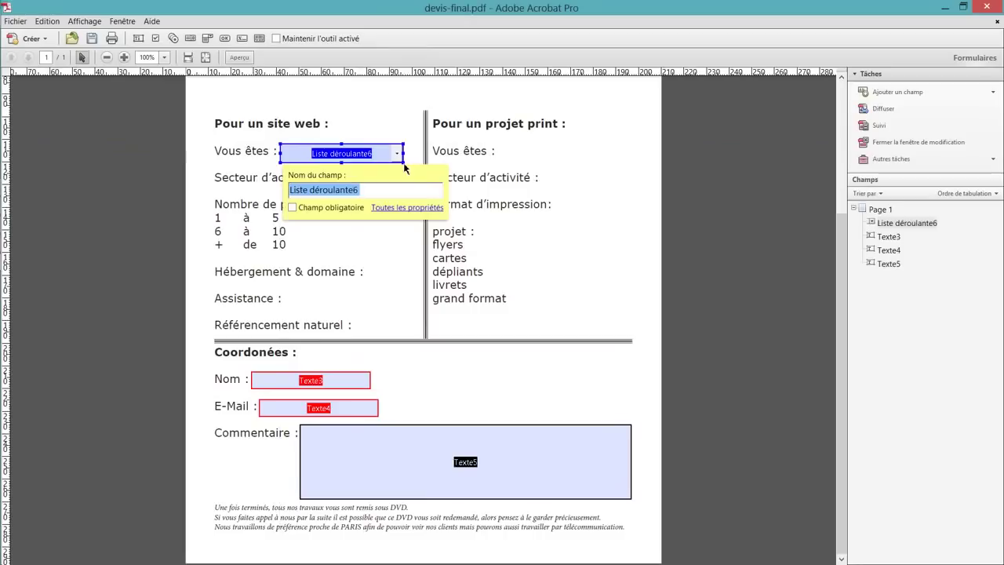
pyautogui.click(408, 208)
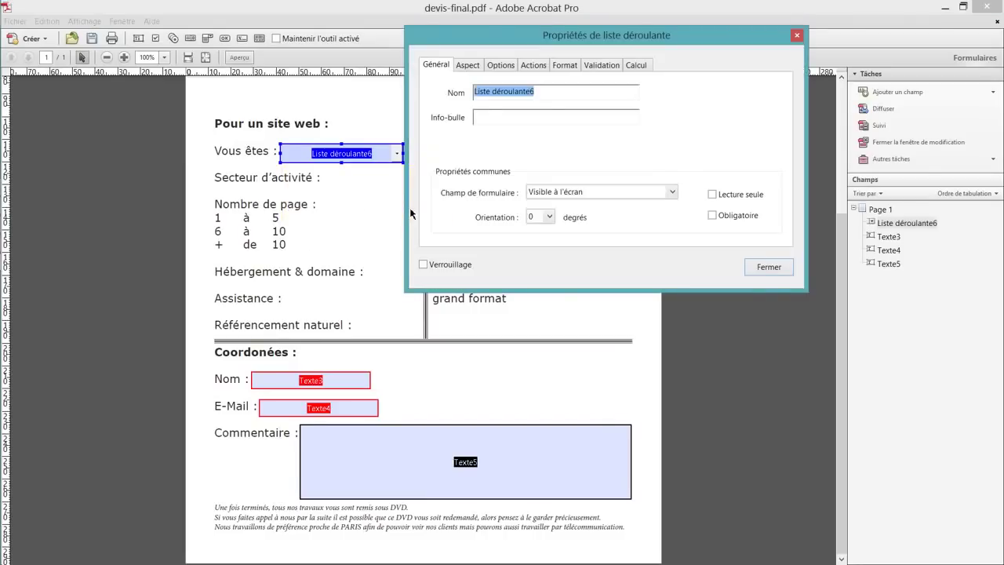
pyautogui.click(474, 67)
pyautogui.click(495, 68)
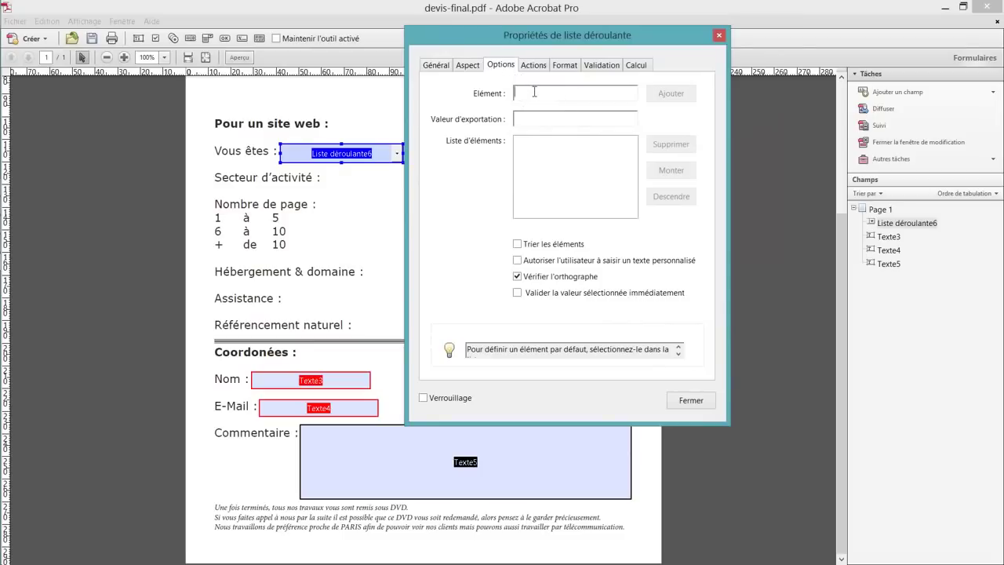
# Add the items "Pro" and "Particulier" to the drop-down list
pyautogui.write('Pro')
pyautogui.click(671, 94)
pyautogui.click(585, 96)
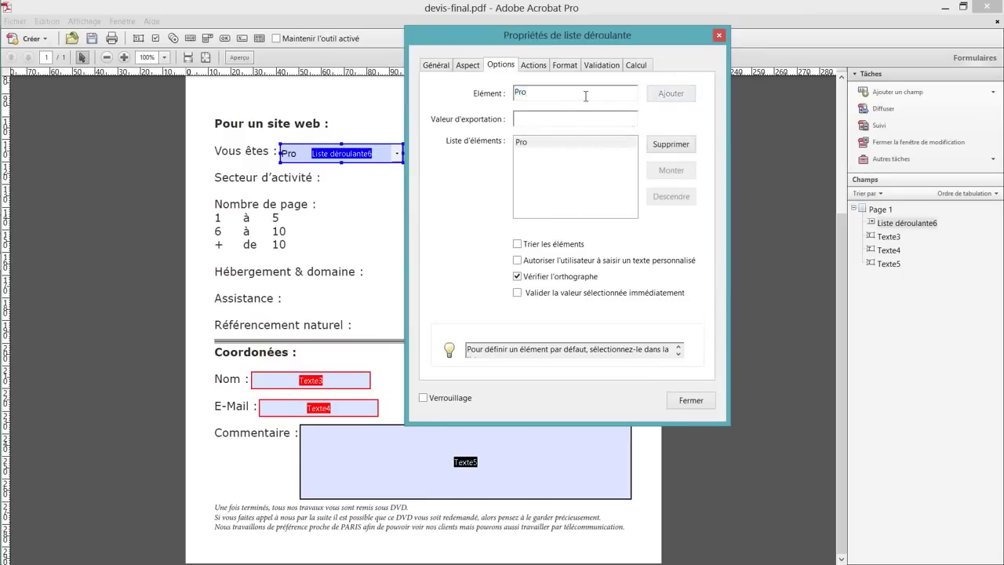
pyautogui.press('BackSpace')
pyautogui.press('BackSpace')
pyautogui.write('articulier')
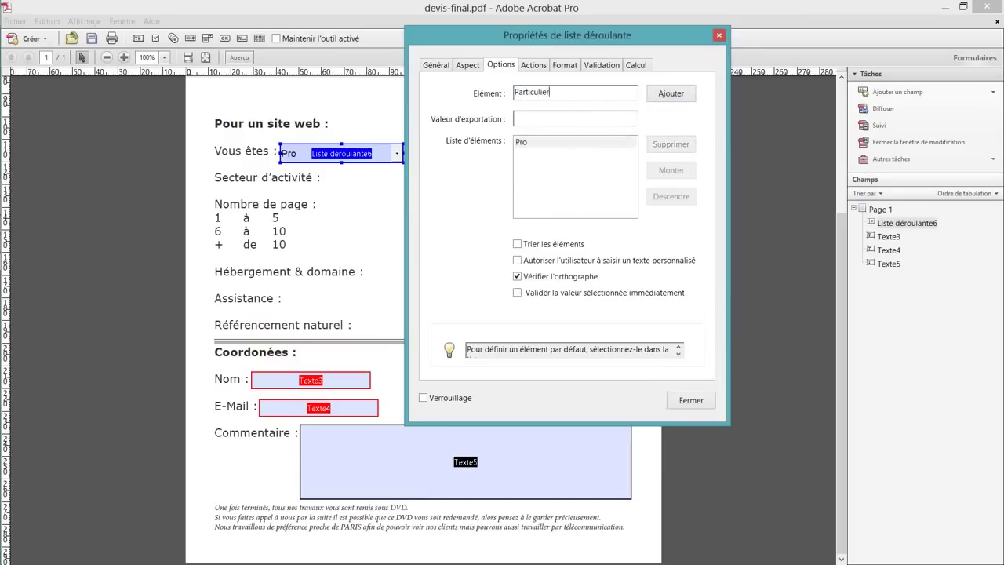
pyautogui.click(674, 97)
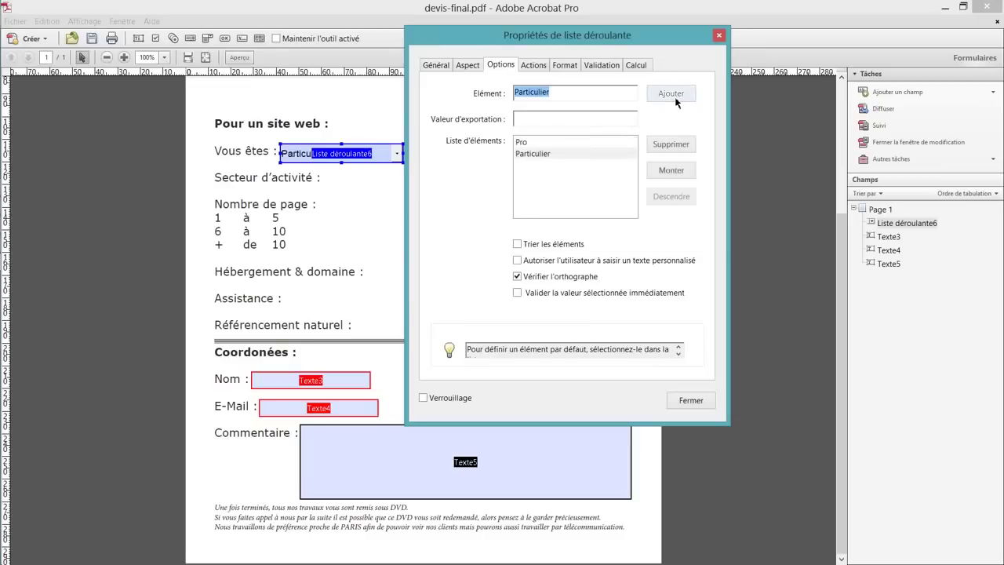
# Move "Particulier" above "Pro" in the drop-down list, allow custom text entry, and close the properties
pyautogui.click(606, 154)
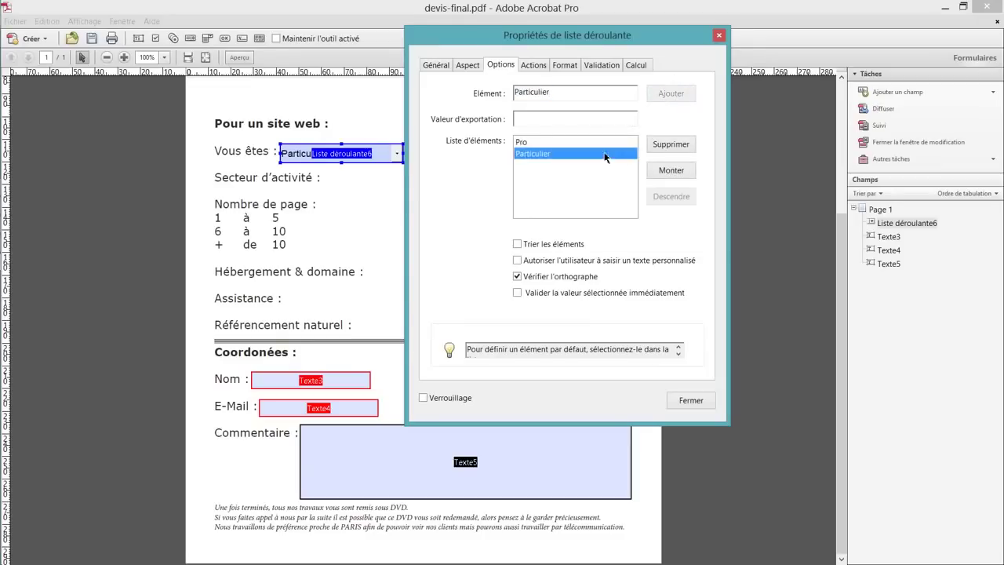
pyautogui.click(667, 169)
pyautogui.click(572, 182)
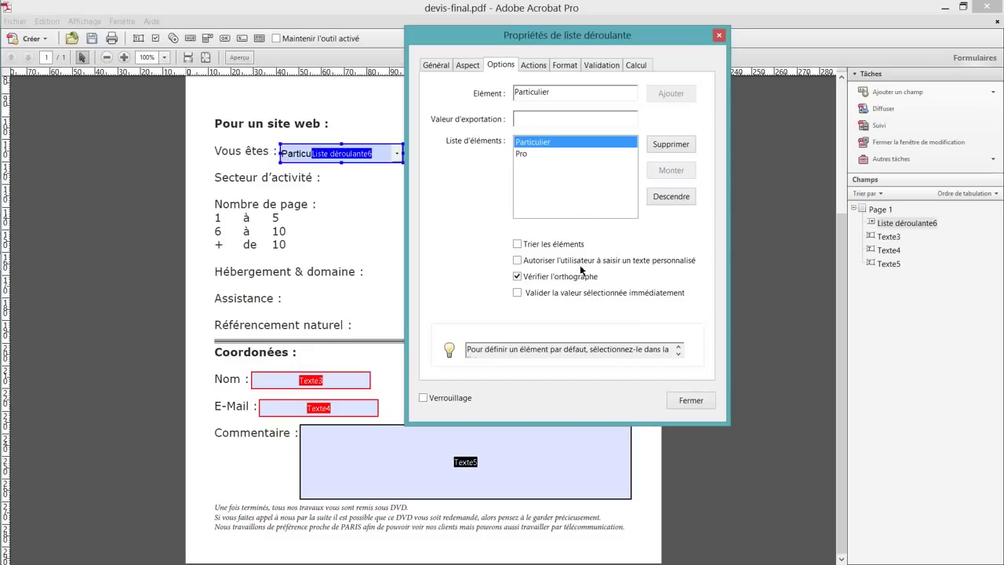
pyautogui.click(616, 264)
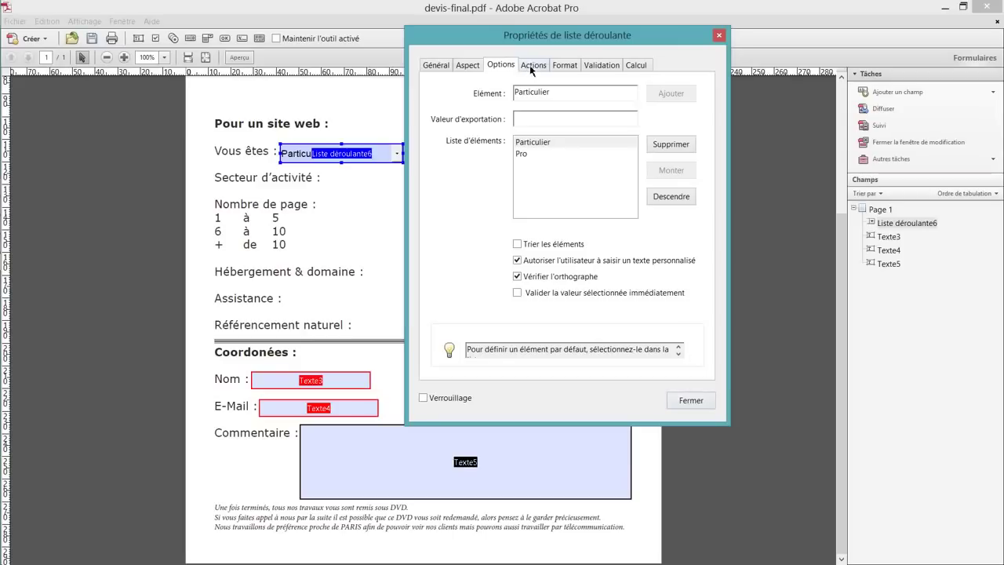
pyautogui.click(694, 400)
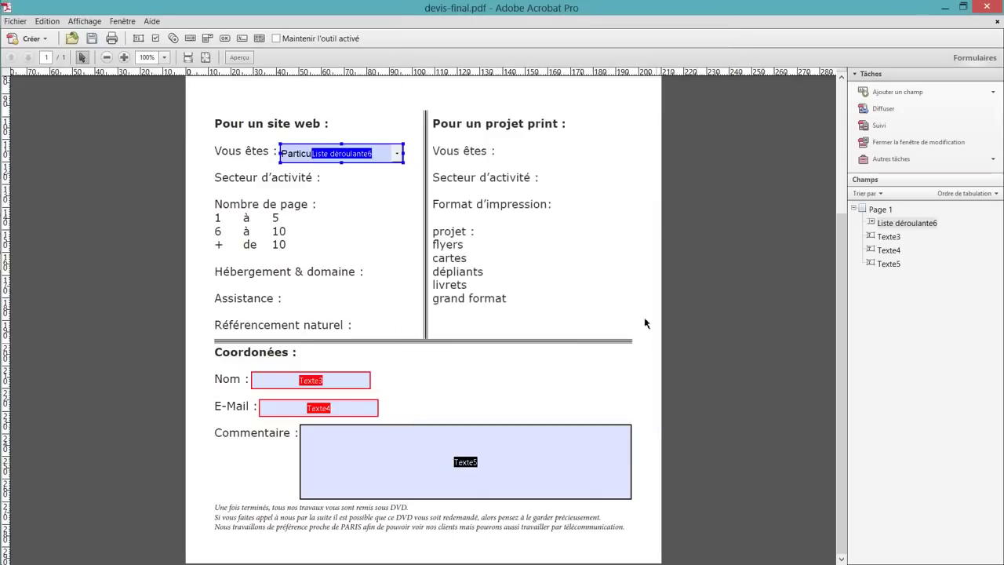
# Nudge the drop-down list beside "Vous êtes :" under "Pour un site web" slightly away from its label
pyautogui.click(627, 283)
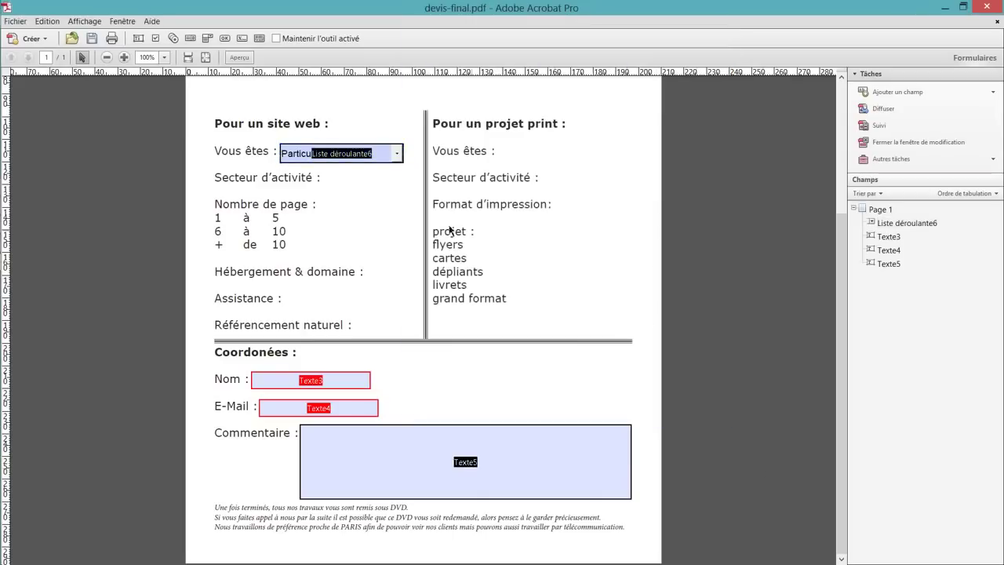
pyautogui.click(355, 154)
pyautogui.click(364, 170)
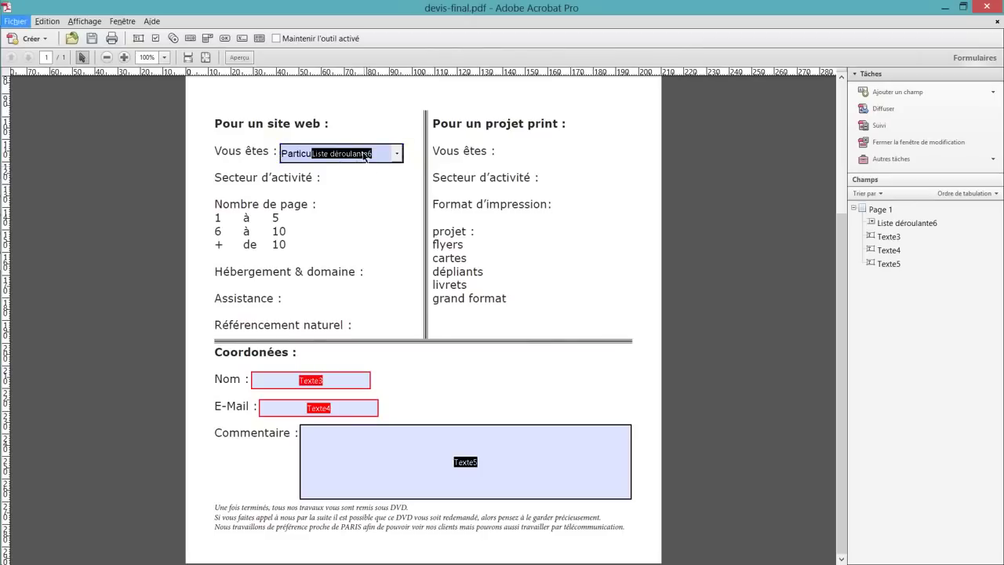
pyautogui.click(384, 152)
pyautogui.moveTo(375, 153)
pyautogui.mouseDown()
pyautogui.moveTo(590, 150)
pyautogui.moveTo(374, 147)
pyautogui.mouseUp()
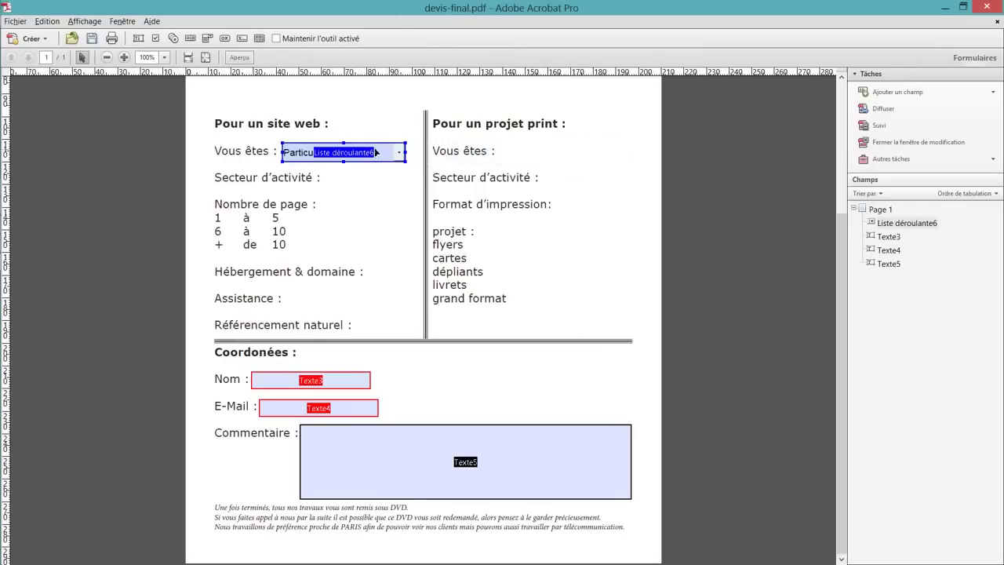
# Copy the "Vous êtes :" drop-down list and place the copy beside "Vous êtes :" under "Pour un projet print"
pyautogui.rightClick(375, 149)
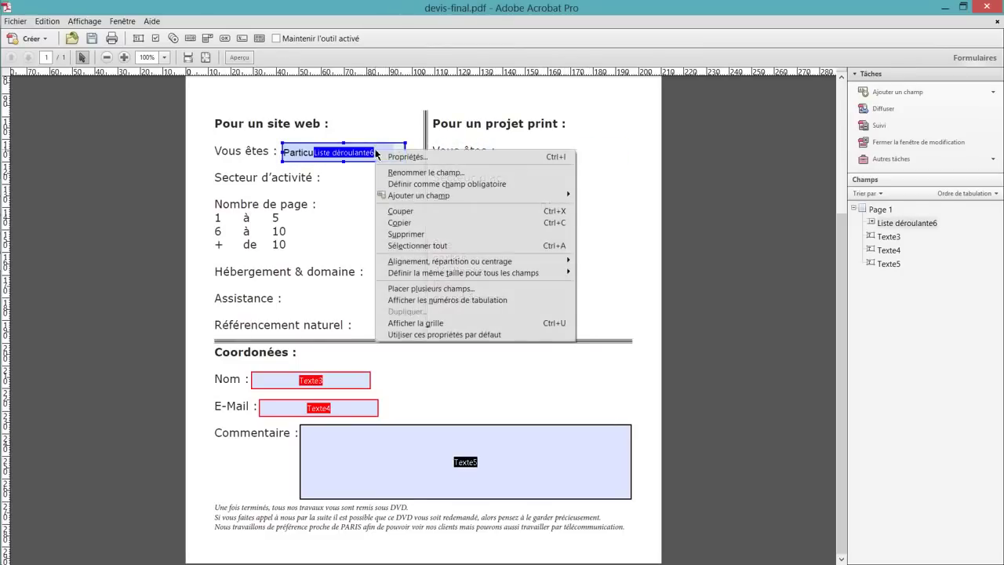
pyautogui.click(401, 223)
pyautogui.rightClick(521, 145)
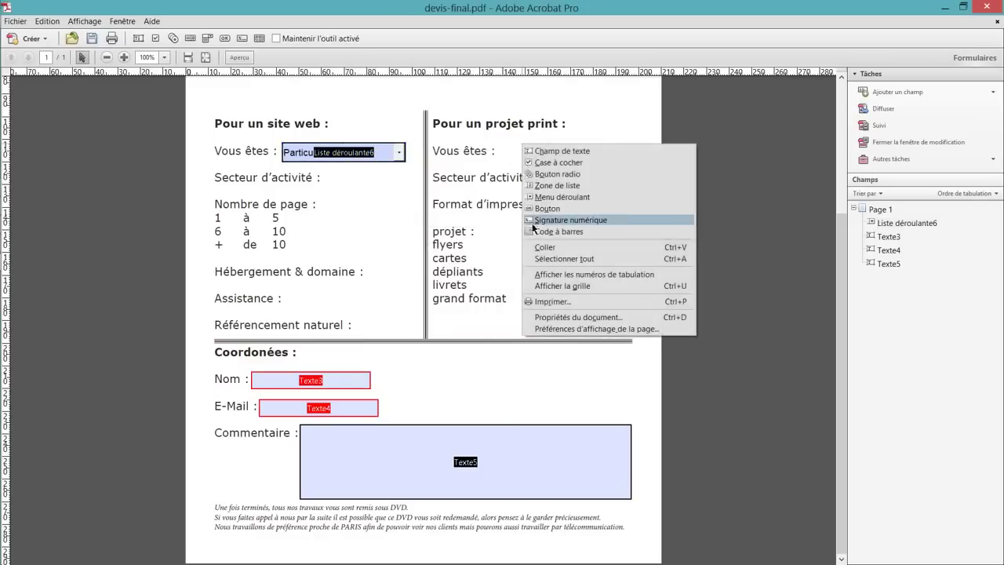
pyautogui.click(544, 247)
pyautogui.moveTo(459, 316); pyautogui.dragTo(595, 154)
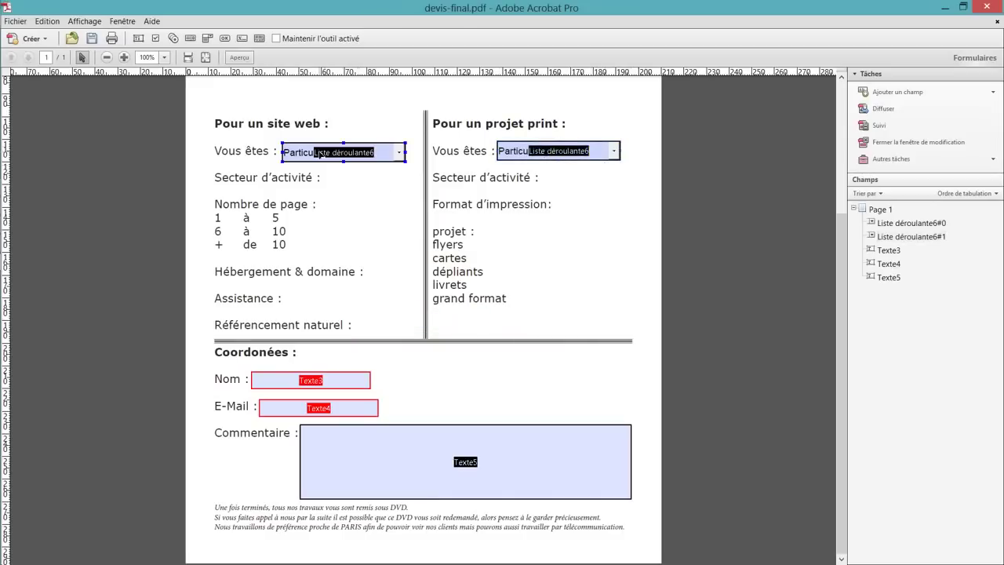
pyautogui.click(559, 157)
pyautogui.click(631, 161)
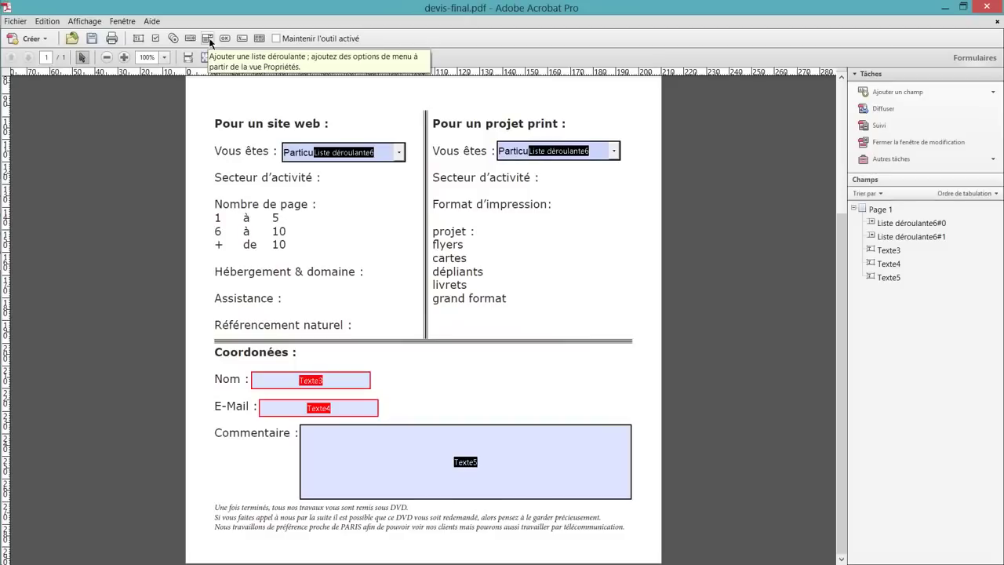
# Add a text field beside "Secteur d'activité :" under "Pour un site web" and narrow it to fit within the column
pyautogui.click(138, 38)
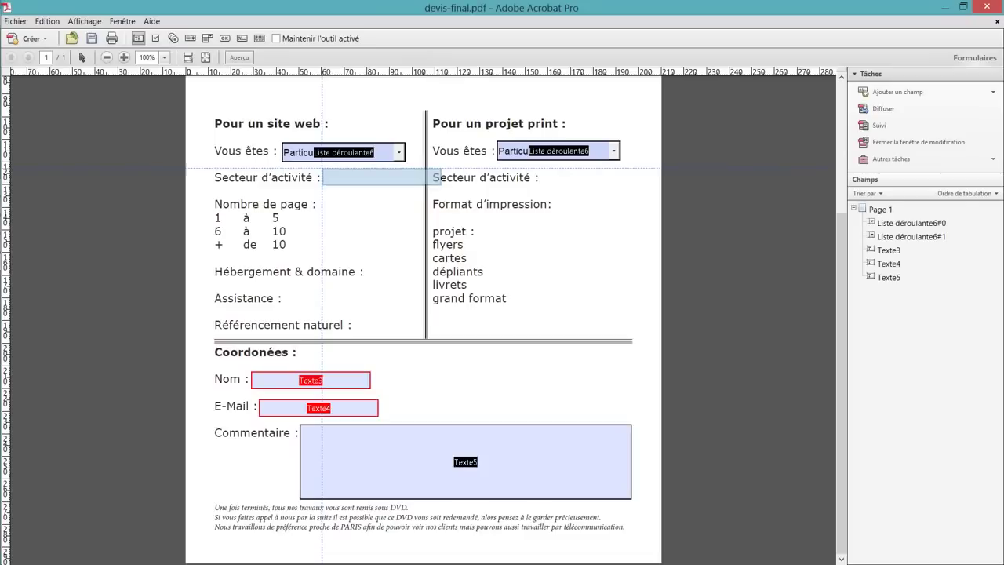
pyautogui.click(321, 168)
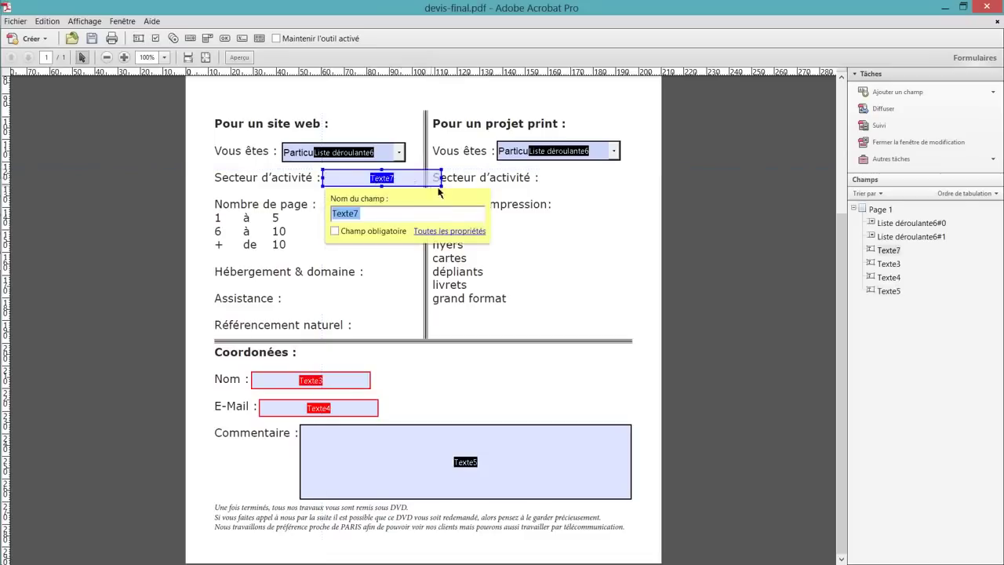
pyautogui.click(436, 179)
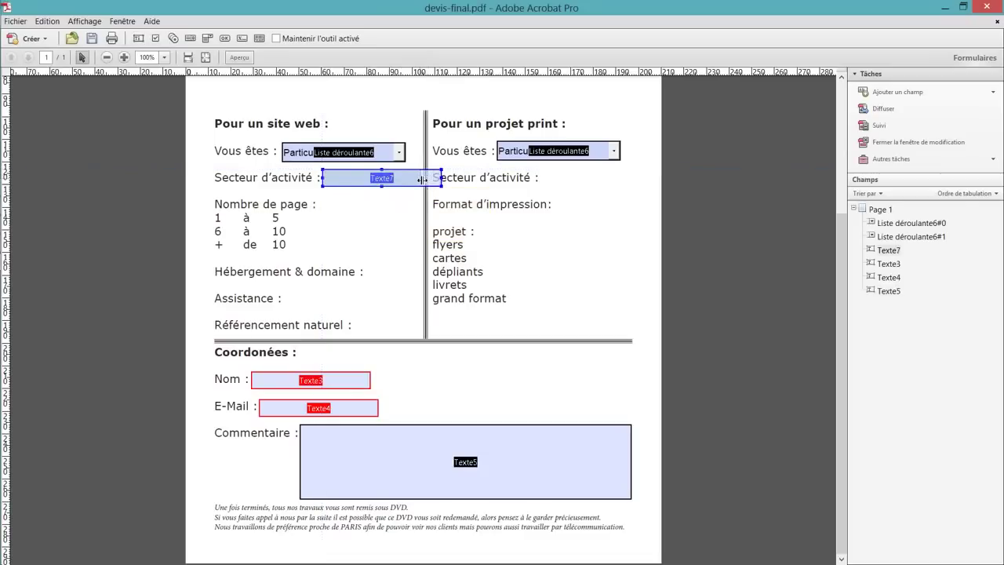
pyautogui.moveTo(421, 180); pyautogui.dragTo(419, 179)
pyautogui.click(382, 220)
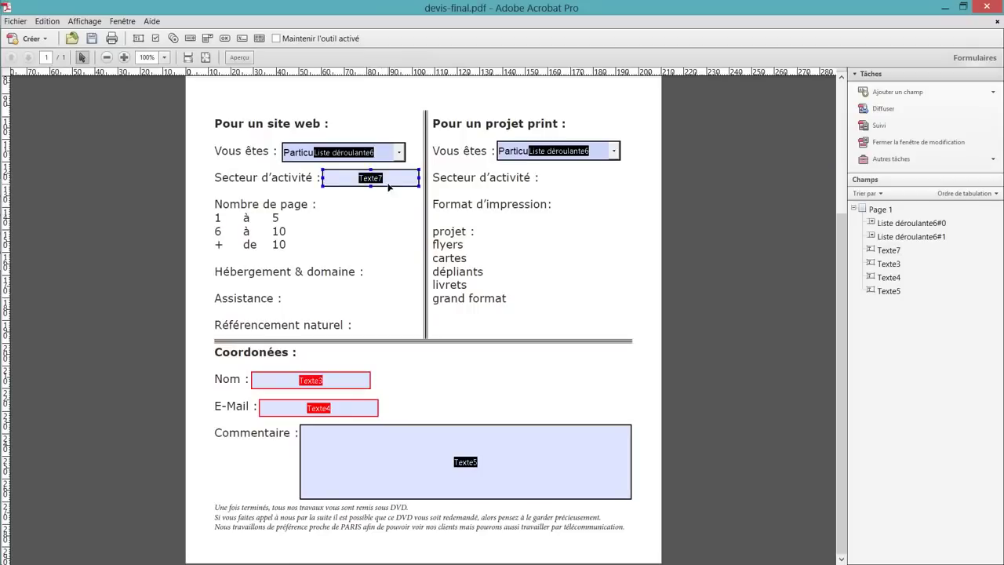
# Add a text field beside "Secteur d'activité :" under "Pour un projet print" and shorten it to stay within the page
pyautogui.click(138, 38)
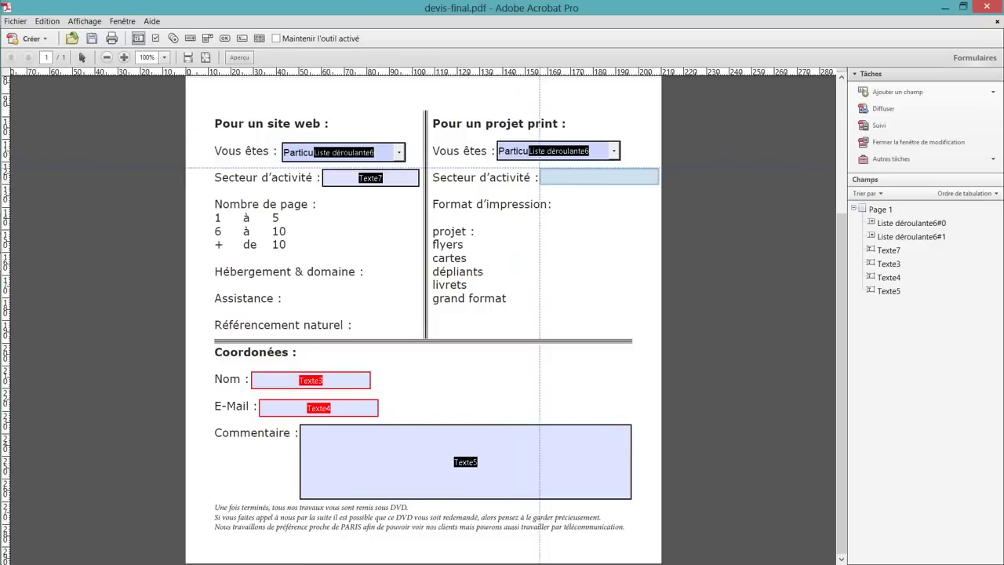
pyautogui.click(540, 167)
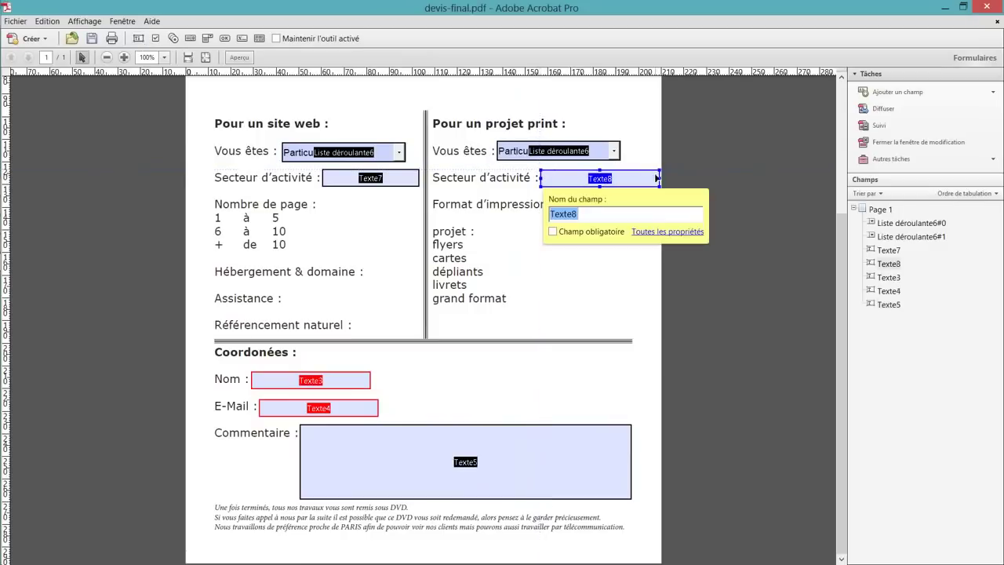
pyautogui.moveTo(662, 178); pyautogui.dragTo(643, 179)
pyautogui.click(615, 225)
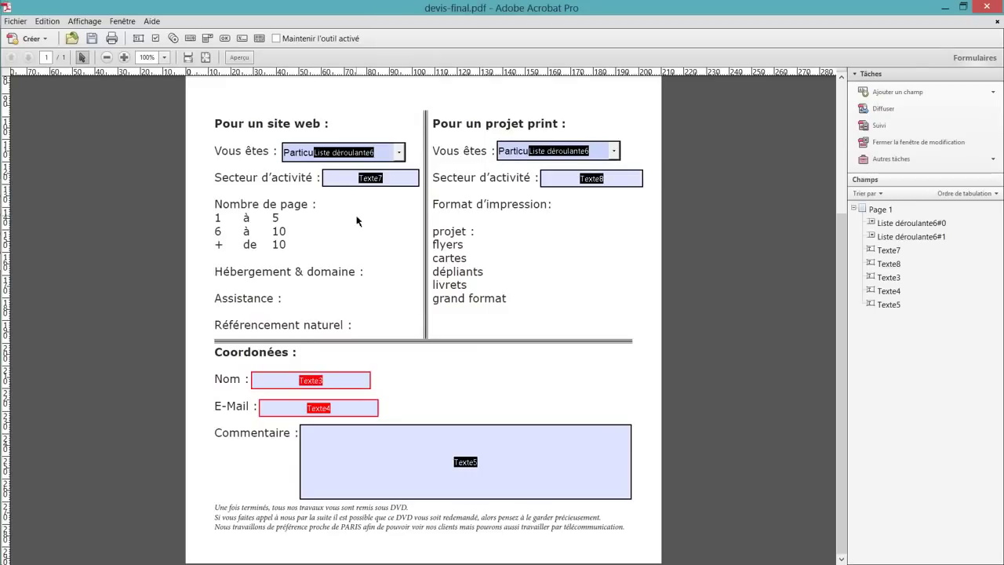
# Add two radio buttons in one group under "Nombre de page :", beside "1 à 5" and "6 à 10"
pyautogui.click(175, 39)
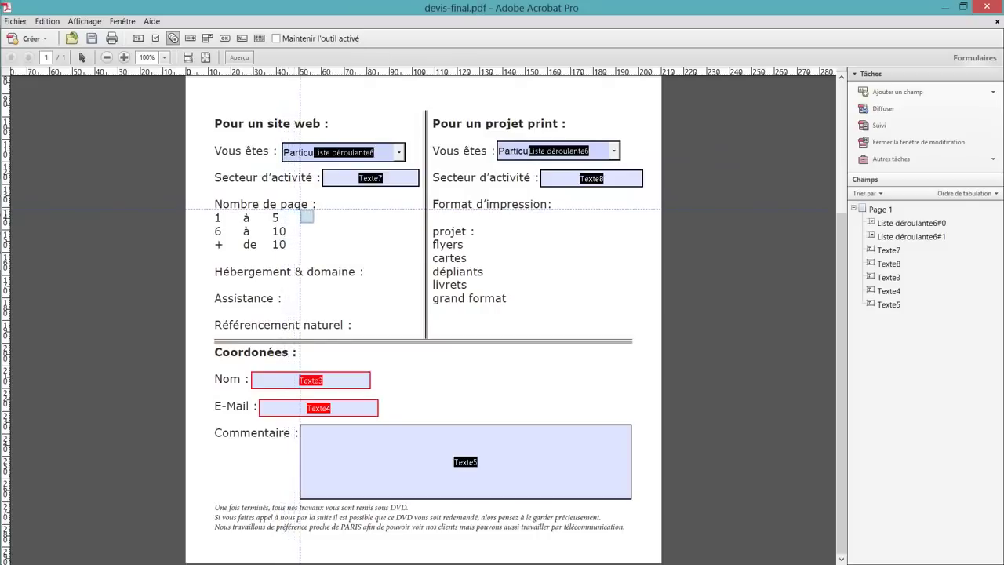
pyautogui.click(299, 211)
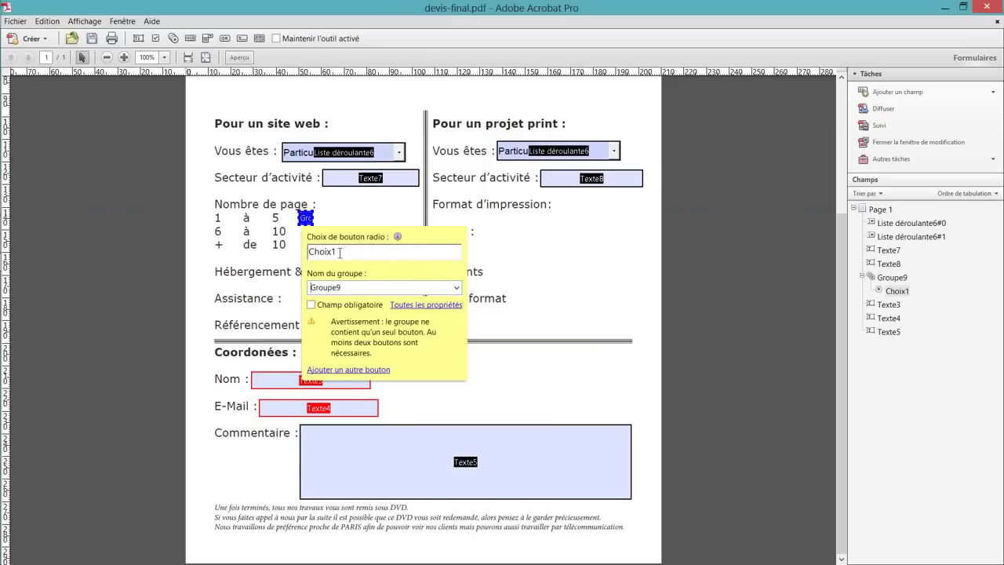
pyautogui.click(366, 373)
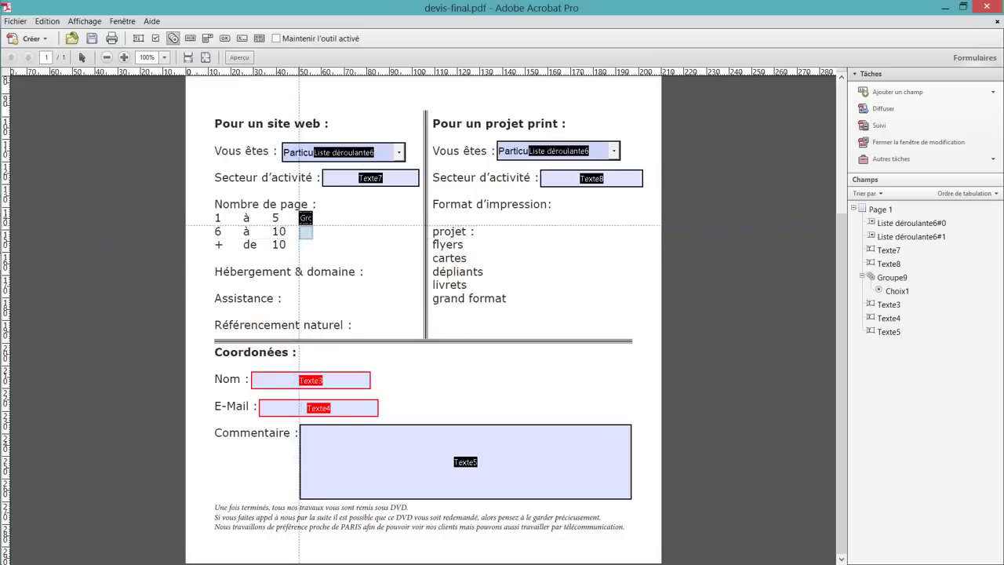
pyautogui.click(299, 227)
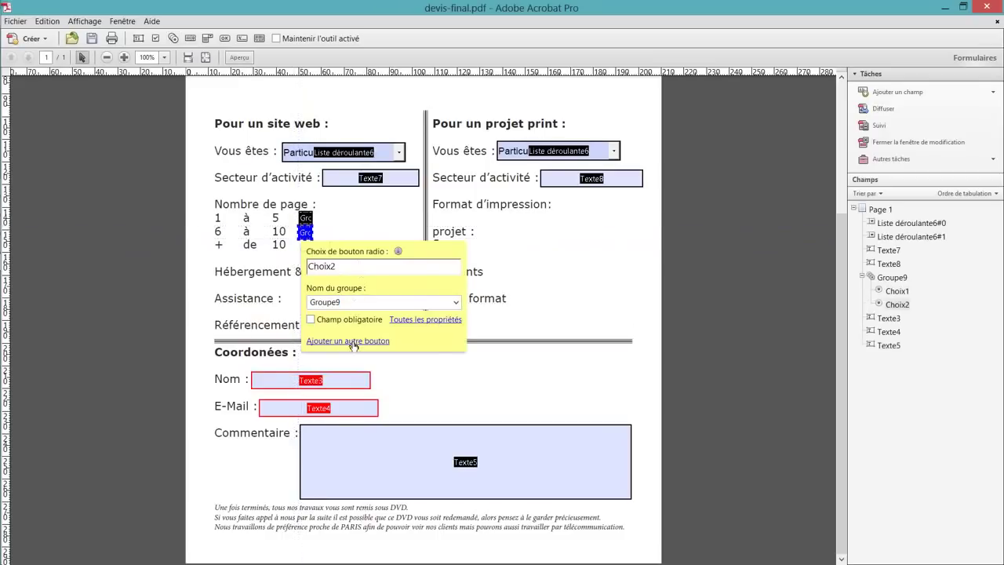
pyautogui.click(526, 382)
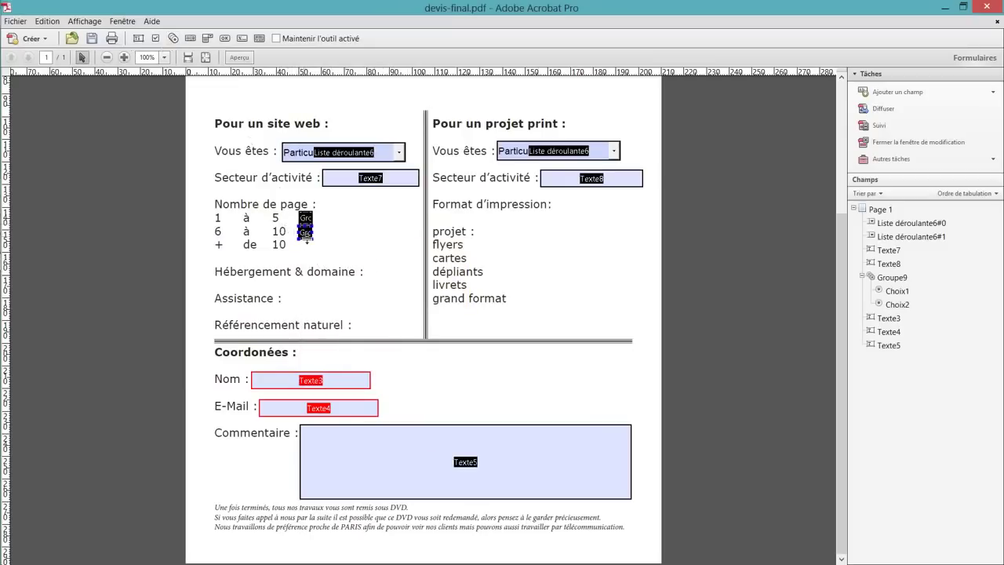
# Examine the options, actions and available commands of the radio button beside "6 à 10"
pyautogui.click(304, 232)
pyautogui.doubleClick(304, 232)
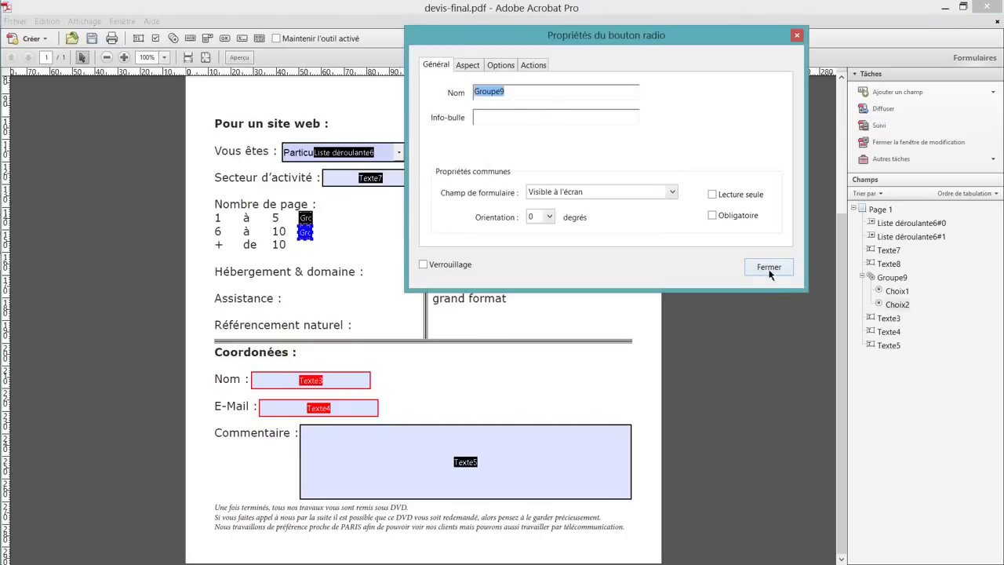
pyautogui.click(510, 69)
pyautogui.click(533, 67)
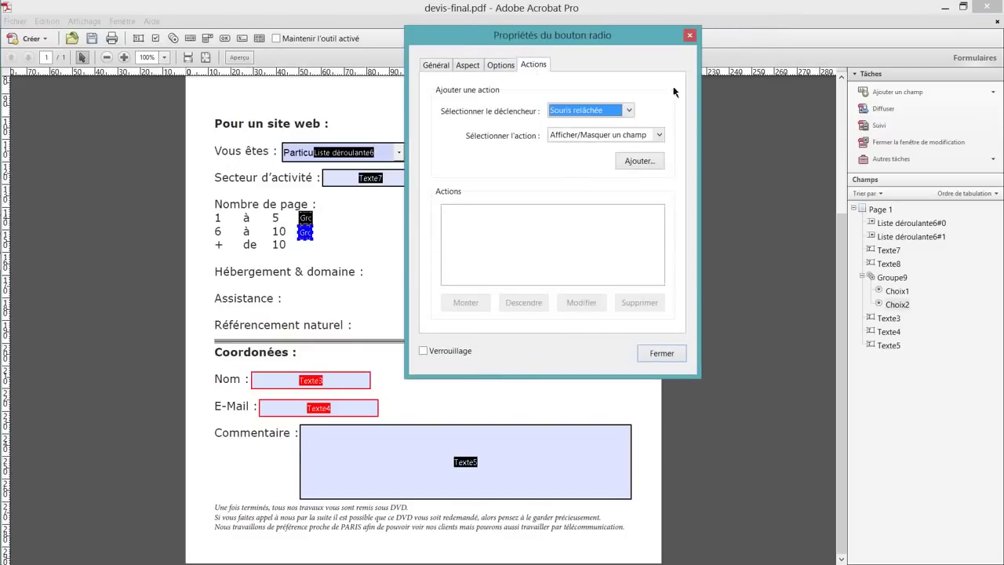
pyautogui.click(661, 354)
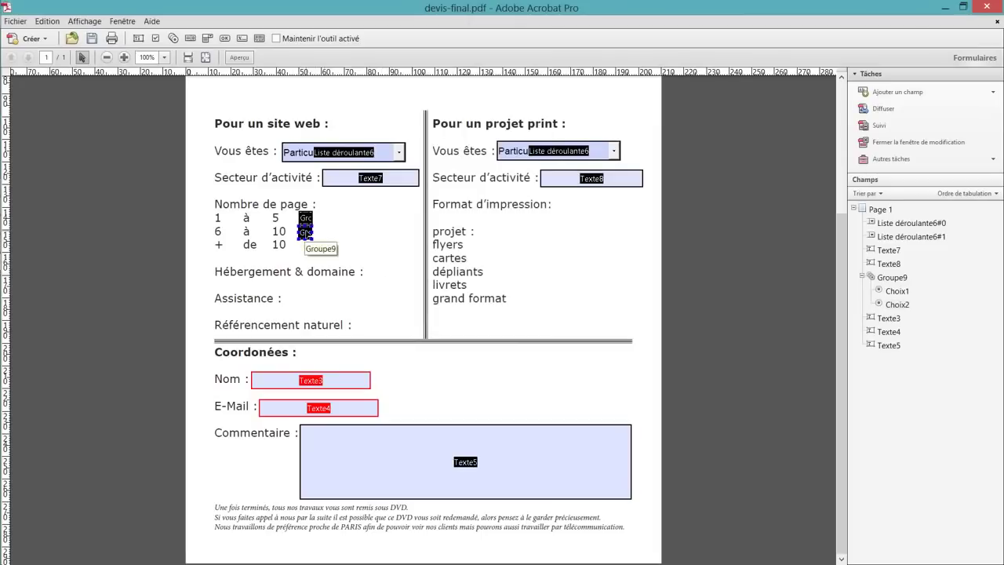
pyautogui.rightClick(898, 305)
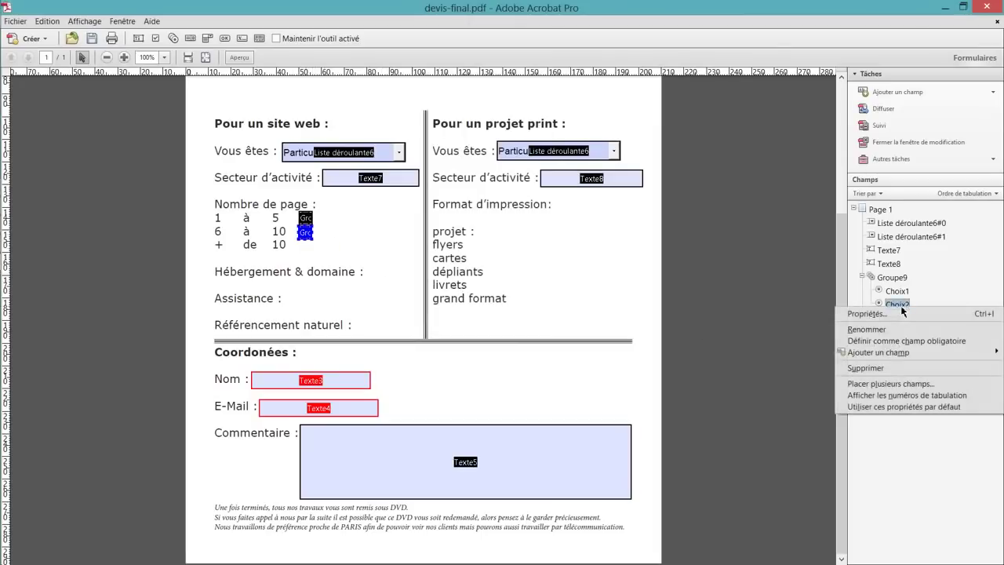
pyautogui.click(912, 459)
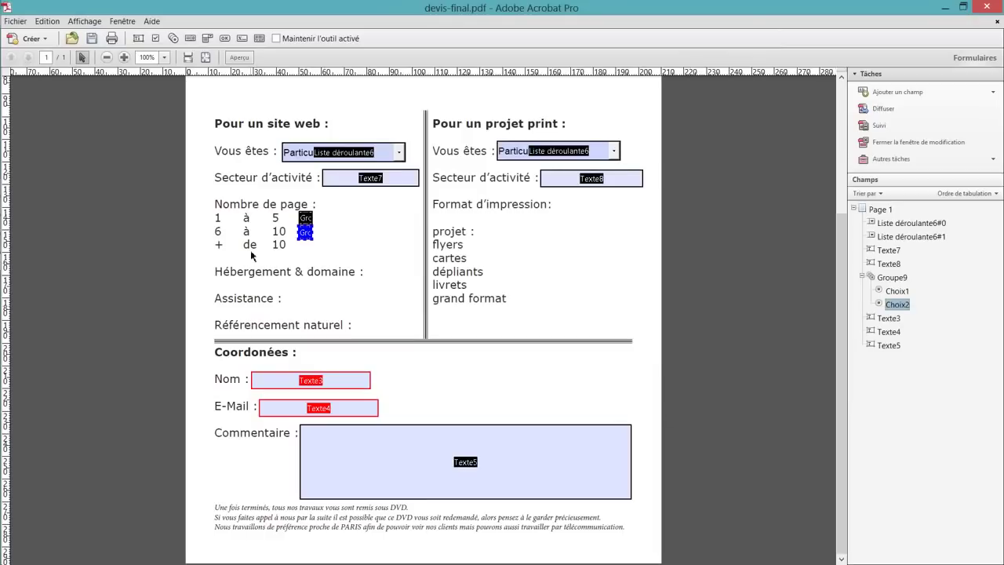
# Try to duplicate the "6 à 10" radio button by copying and pasting it, and delete the pasted copy
pyautogui.rightClick(307, 237)
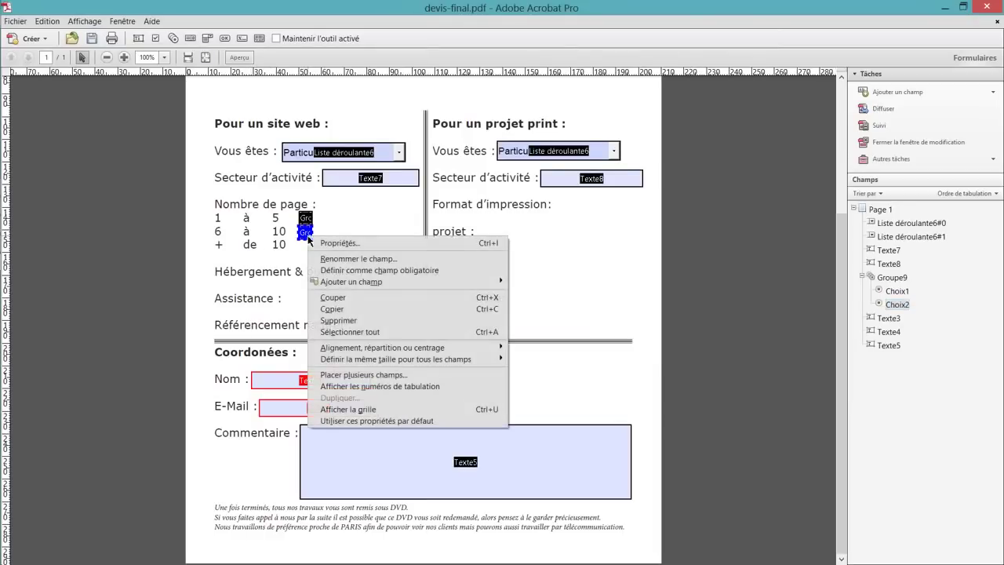
pyautogui.click(337, 312)
pyautogui.rightClick(324, 253)
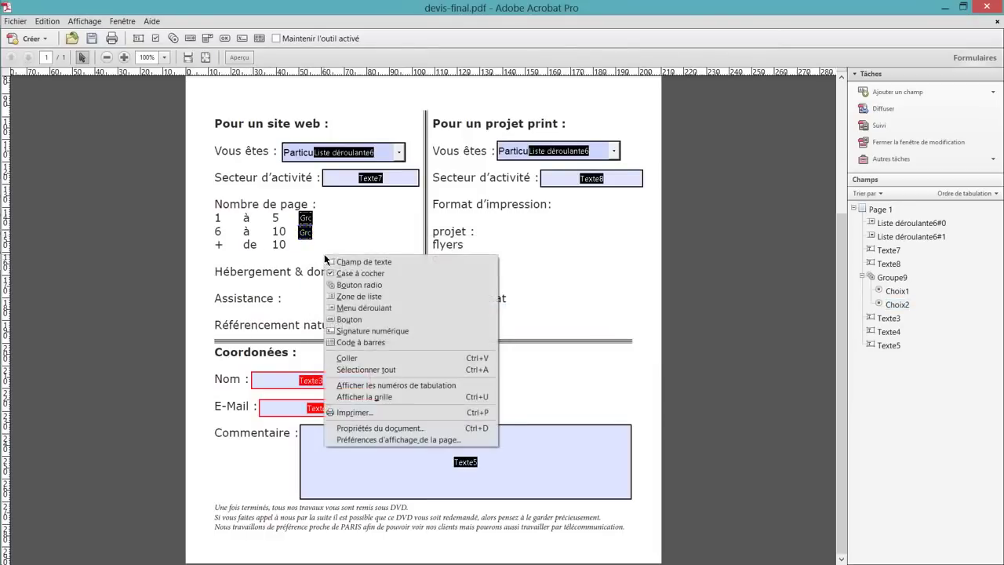
pyautogui.click(377, 357)
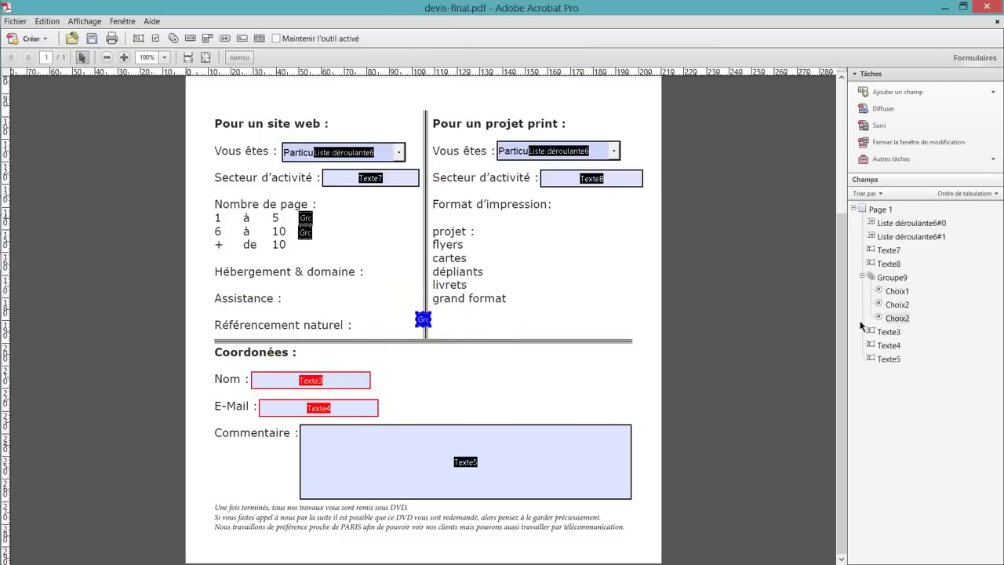
pyautogui.click(899, 319)
pyautogui.rightClick(426, 318)
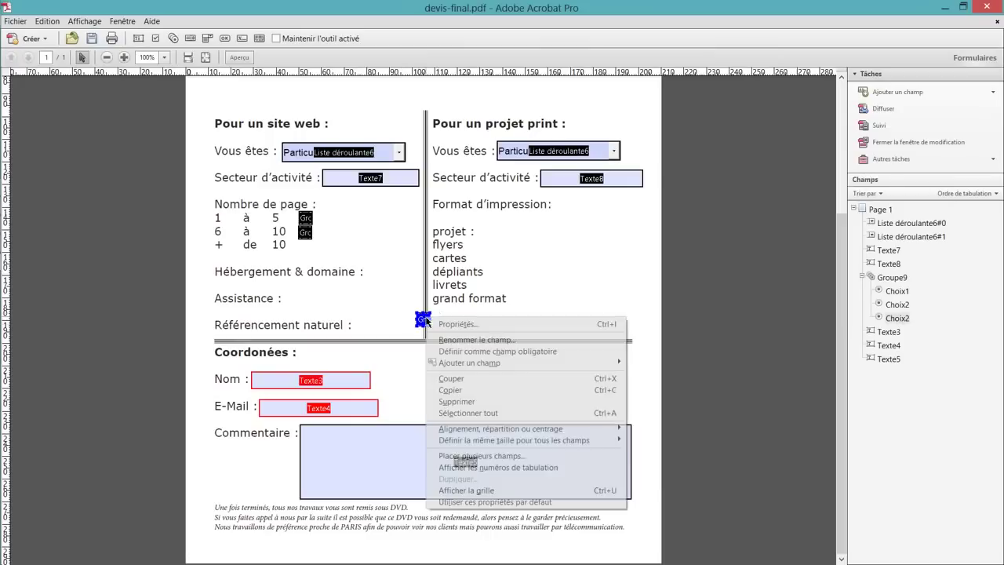
pyautogui.click(457, 401)
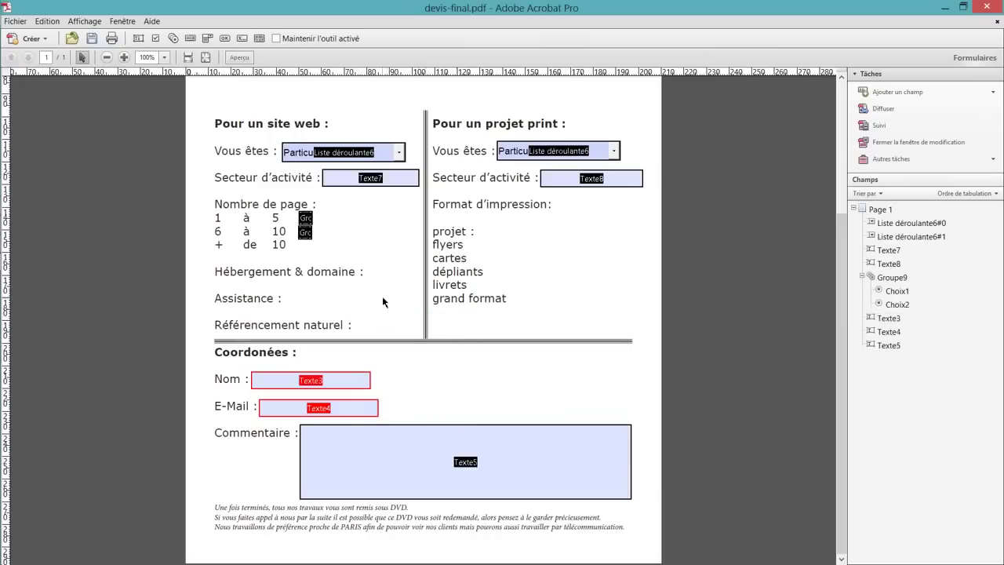
# Add a third radio button to the same group beside "+ de 10" under "Nombre de page :"
pyautogui.click(172, 38)
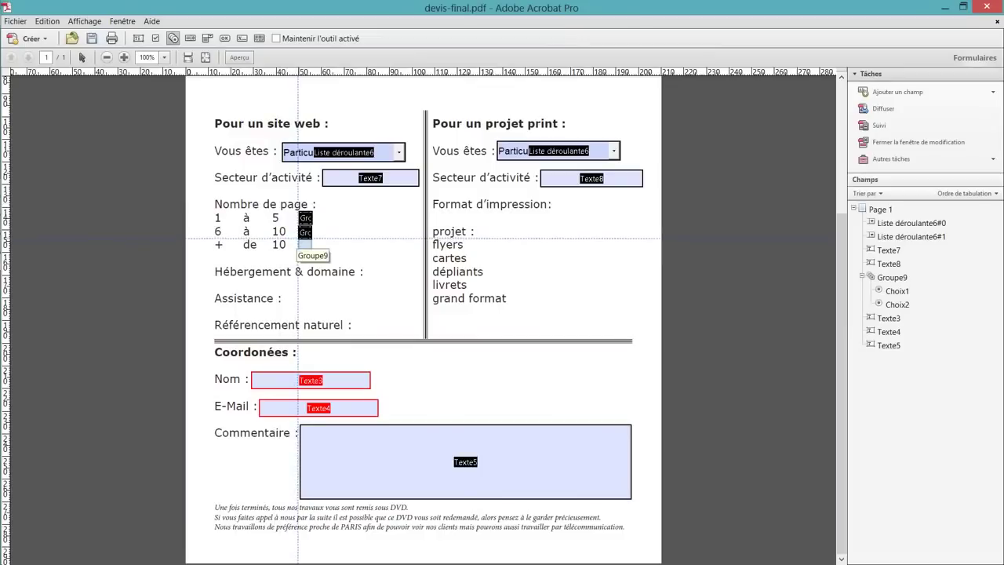
pyautogui.click(298, 238)
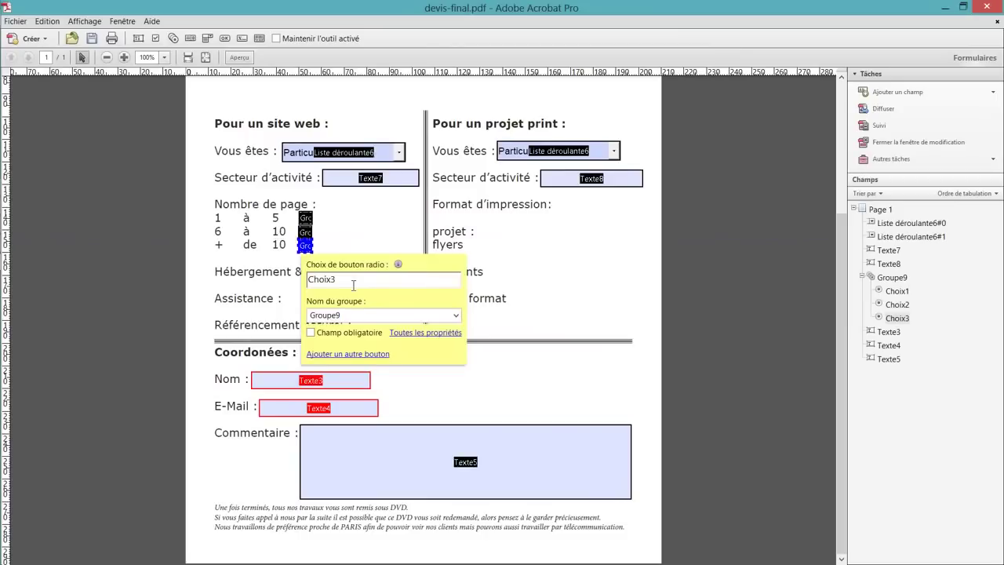
pyautogui.click(491, 387)
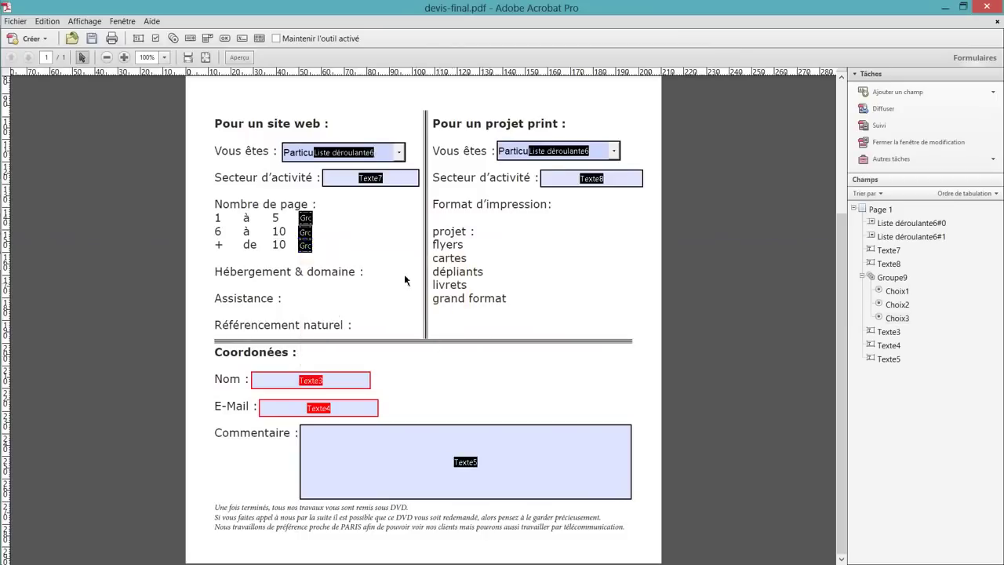
pyautogui.click(307, 222)
pyautogui.click(349, 247)
# Add a check box named "fly" beside "flyers" in the "projet :" list of the print section
pyautogui.click(156, 38)
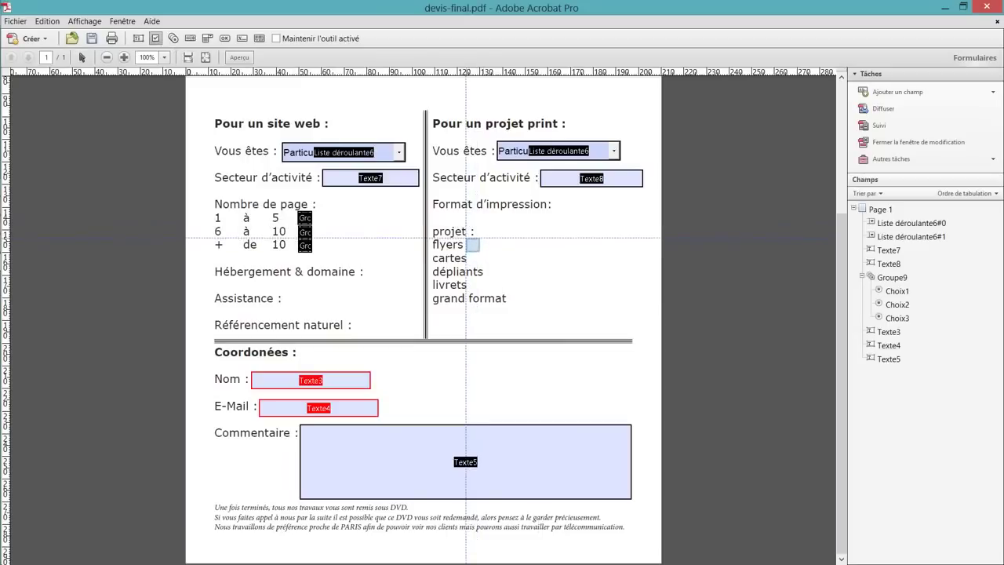
pyautogui.click(466, 238)
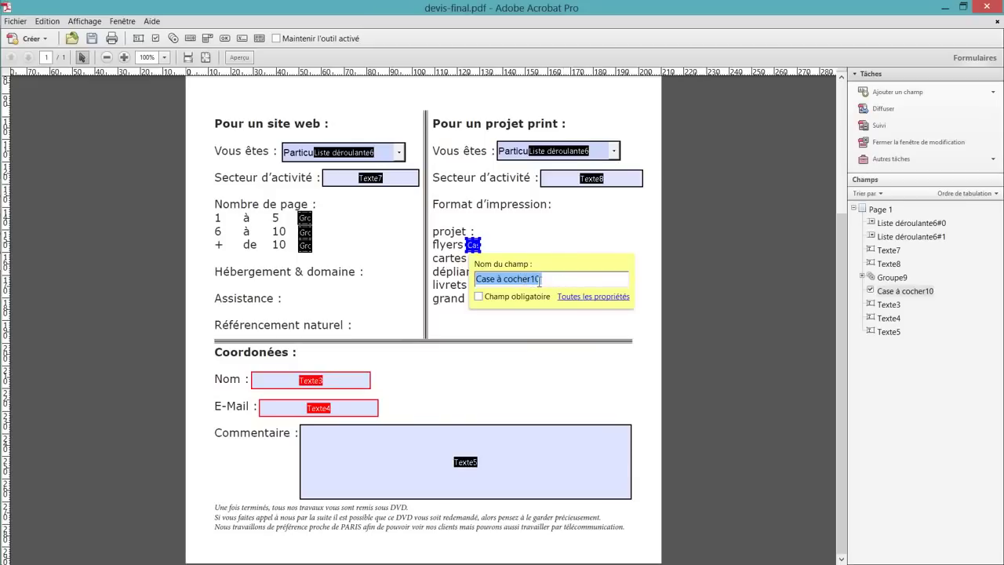
pyautogui.write('fl')
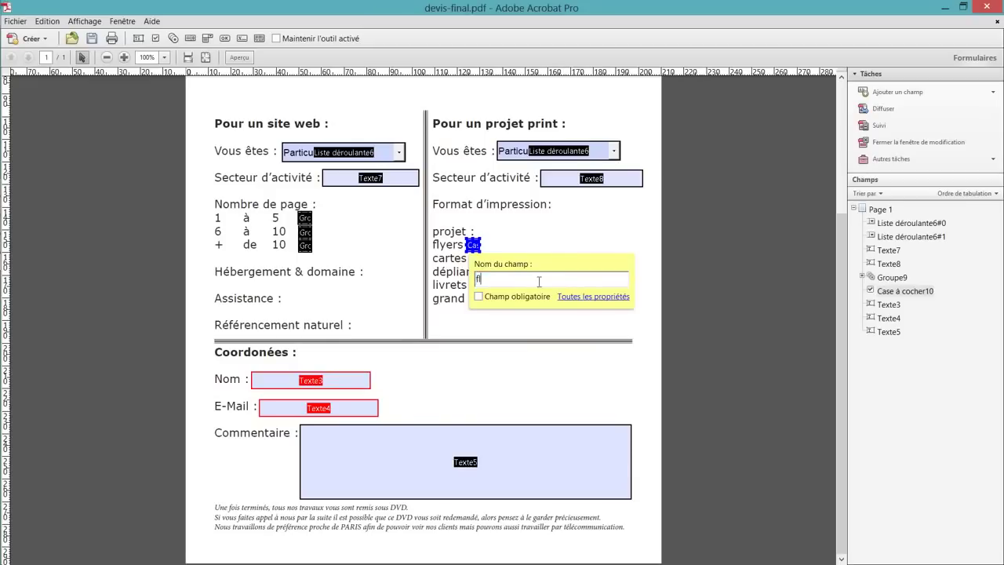
pyautogui.write('y')
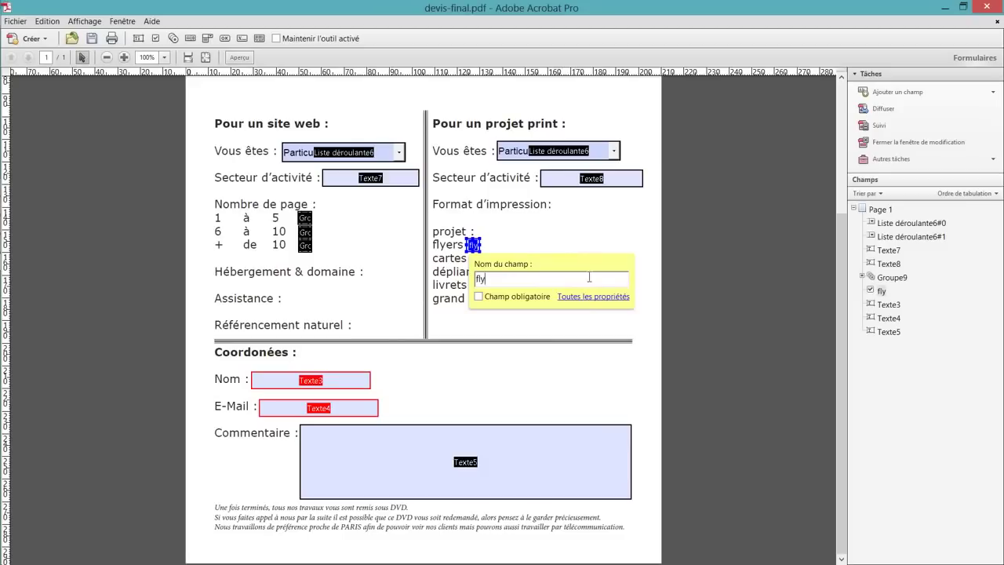
pyautogui.click(532, 327)
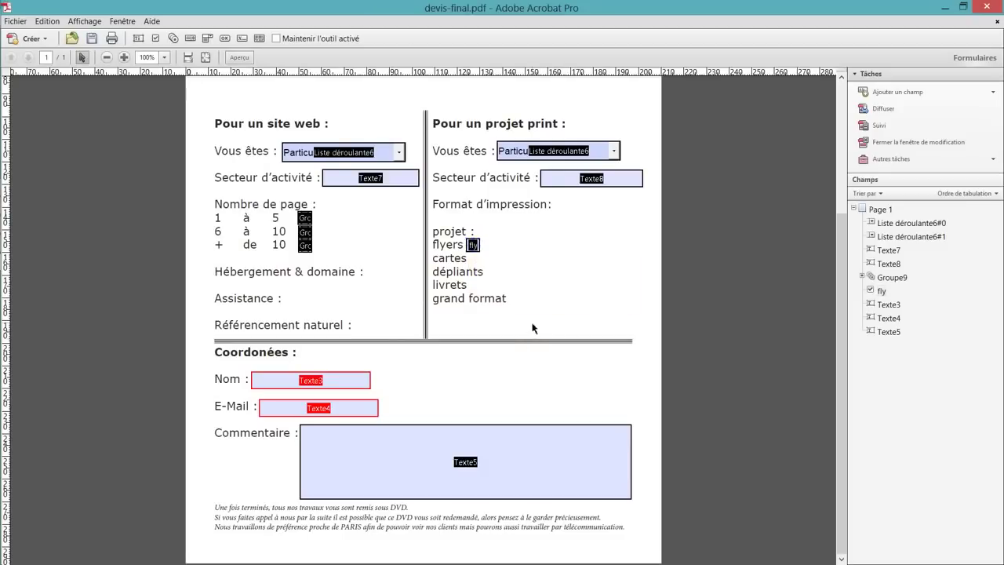
# Add check boxes beside "cartes" and "dépliants" in the print project list, keeping their default names
pyautogui.click(156, 42)
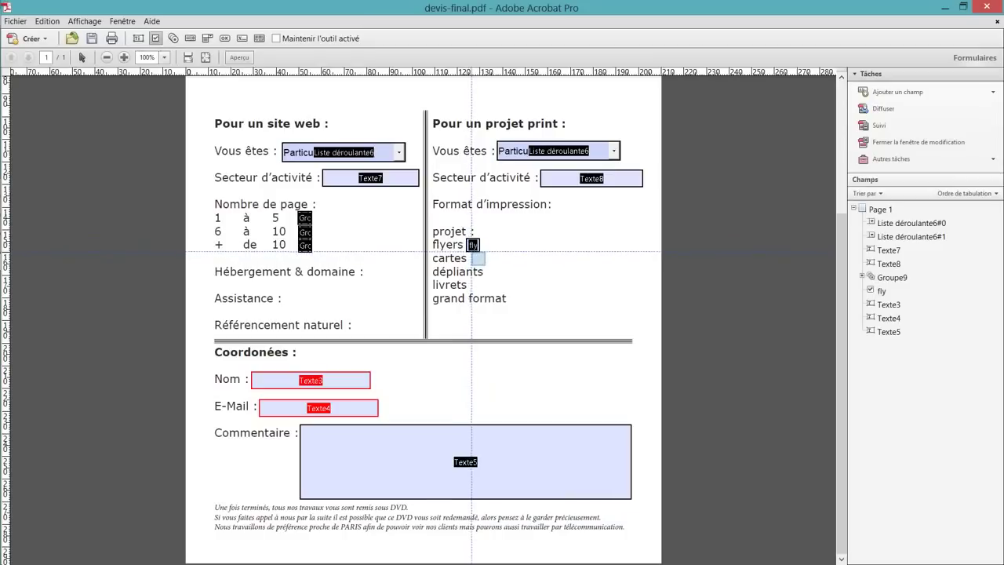
pyautogui.click(472, 252)
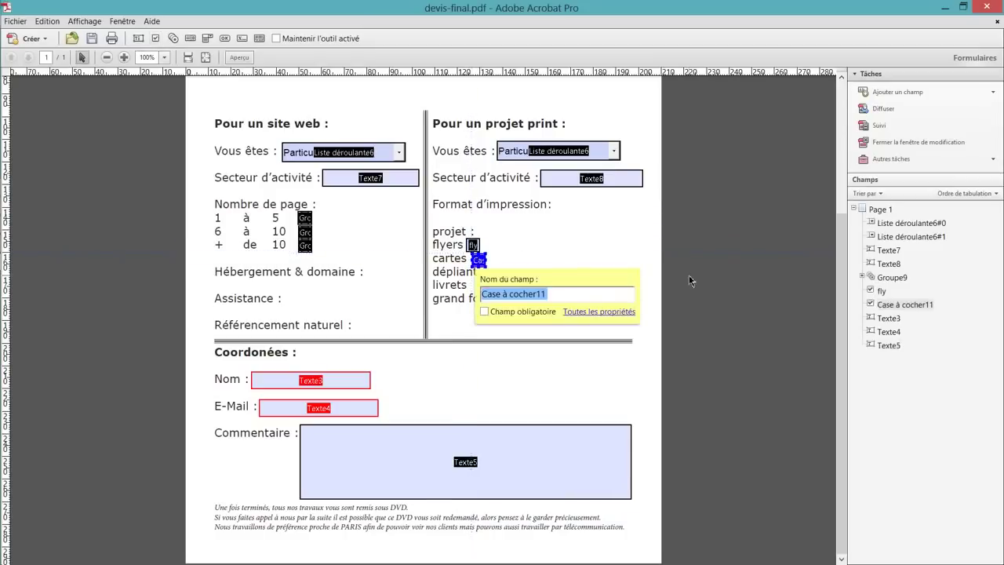
pyautogui.click(900, 93)
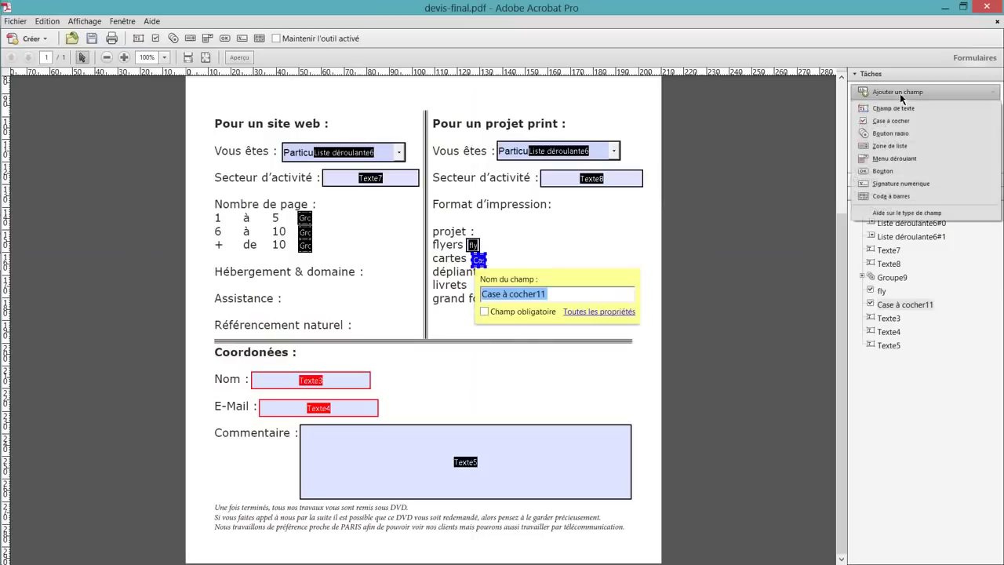
pyautogui.click(907, 122)
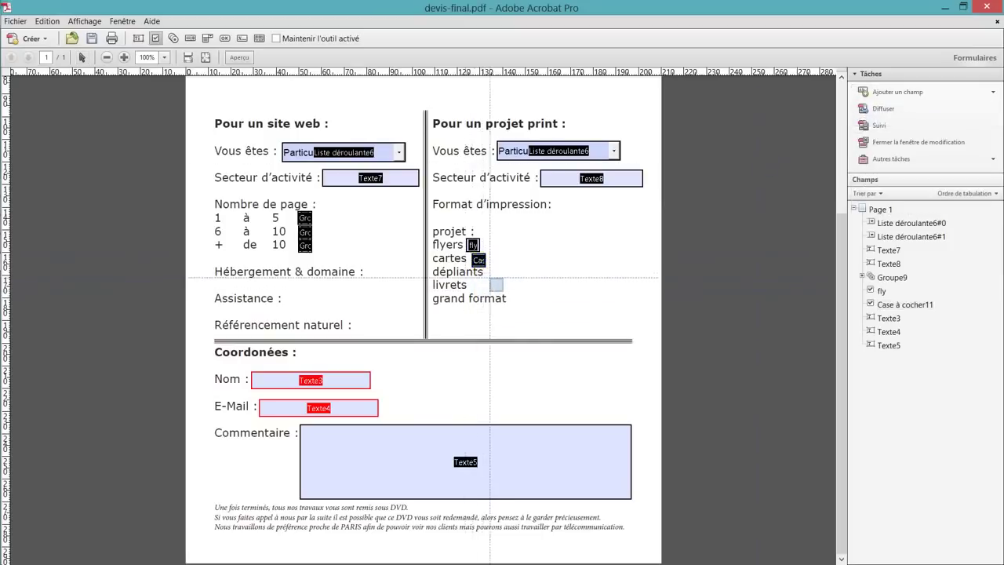
pyautogui.click(490, 268)
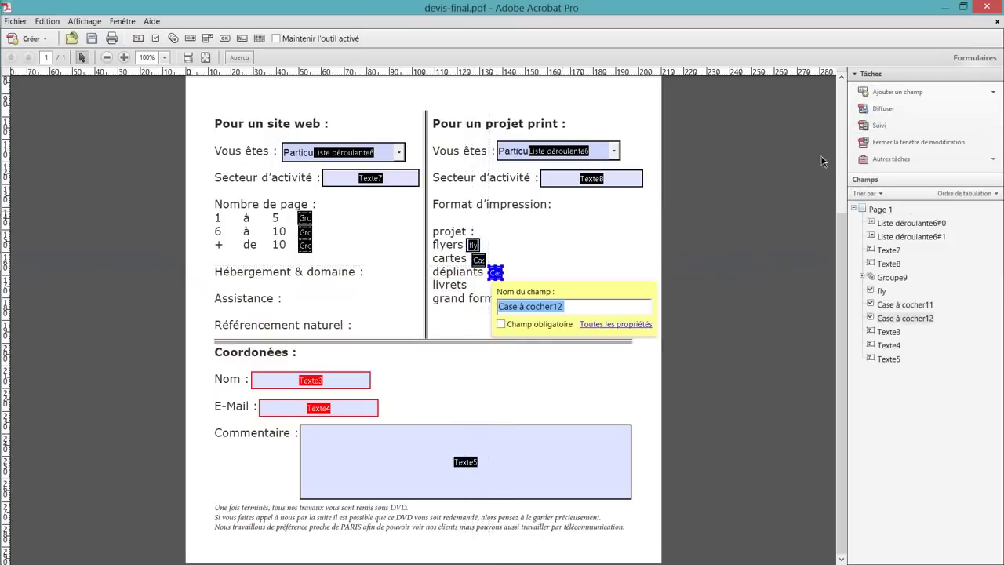
# Add check boxes beside "livrets" and "grand format" in the print project list, keeping their default names
pyautogui.click(900, 92)
pyautogui.click(903, 123)
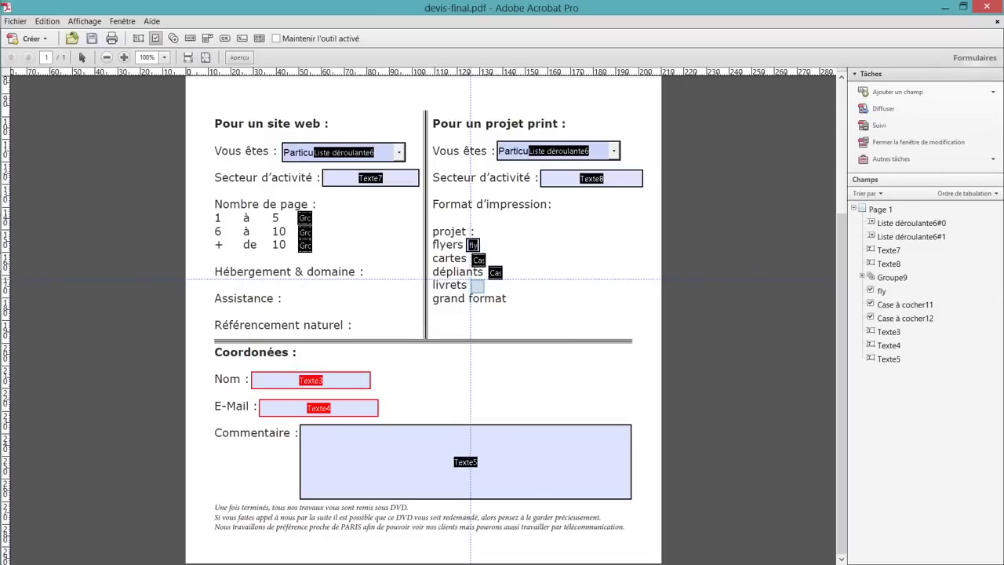
pyautogui.click(477, 286)
pyautogui.click(953, 98)
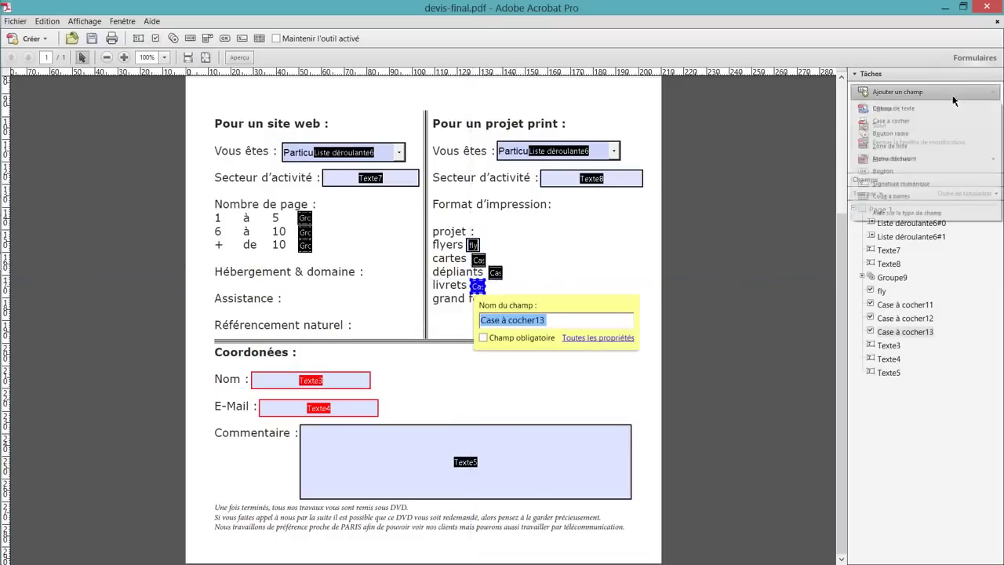
pyautogui.click(902, 121)
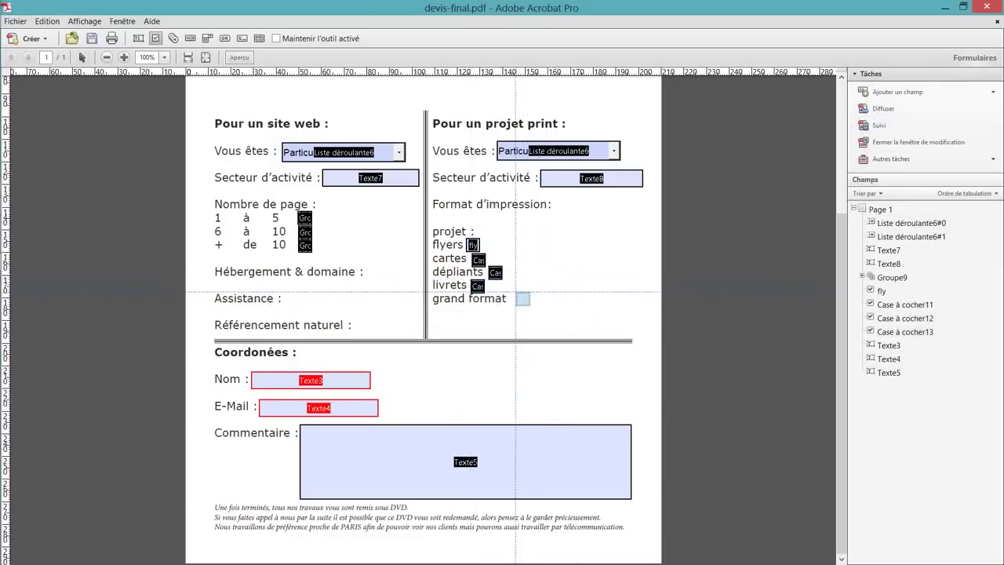
pyautogui.click(509, 292)
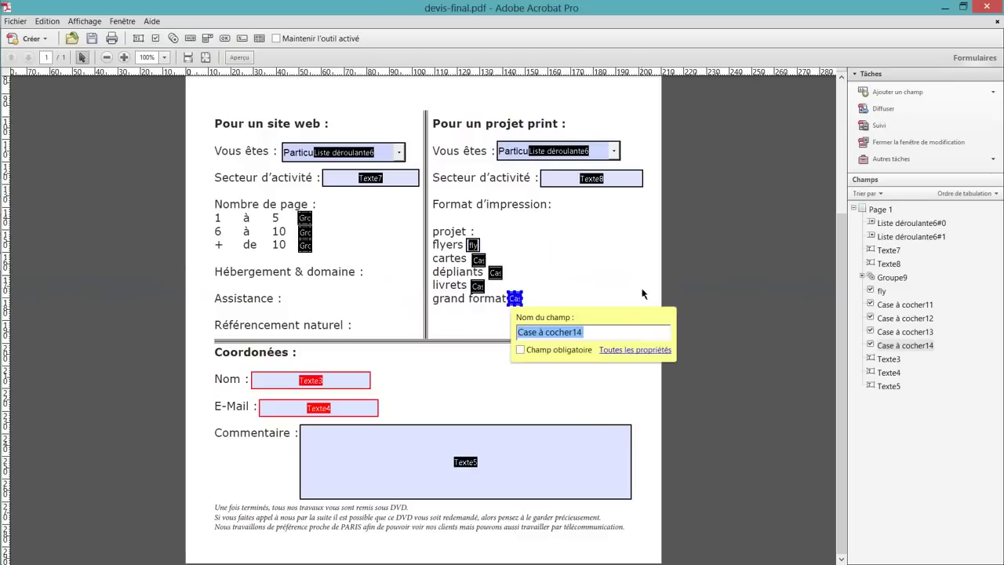
pyautogui.click(642, 294)
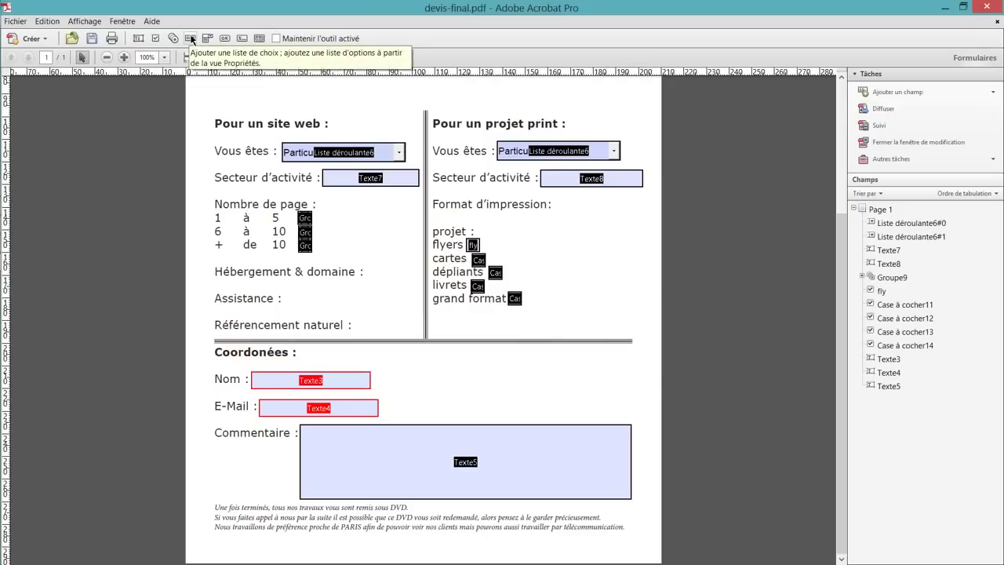
# Try out a list box in the empty area of the "Coordonées :" section, examine its item options, and delete it
pyautogui.click(191, 39)
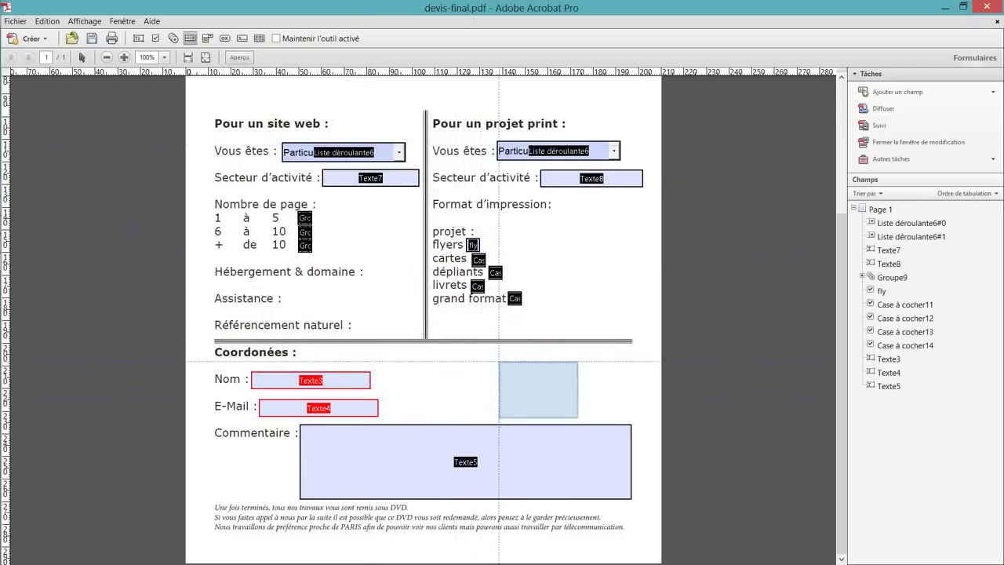
pyautogui.click(495, 355)
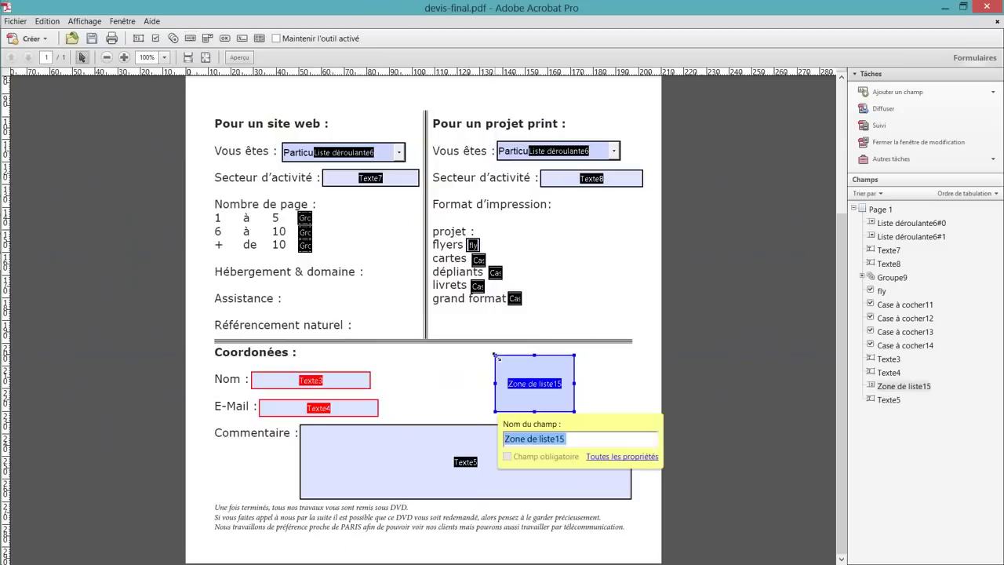
pyautogui.click(620, 457)
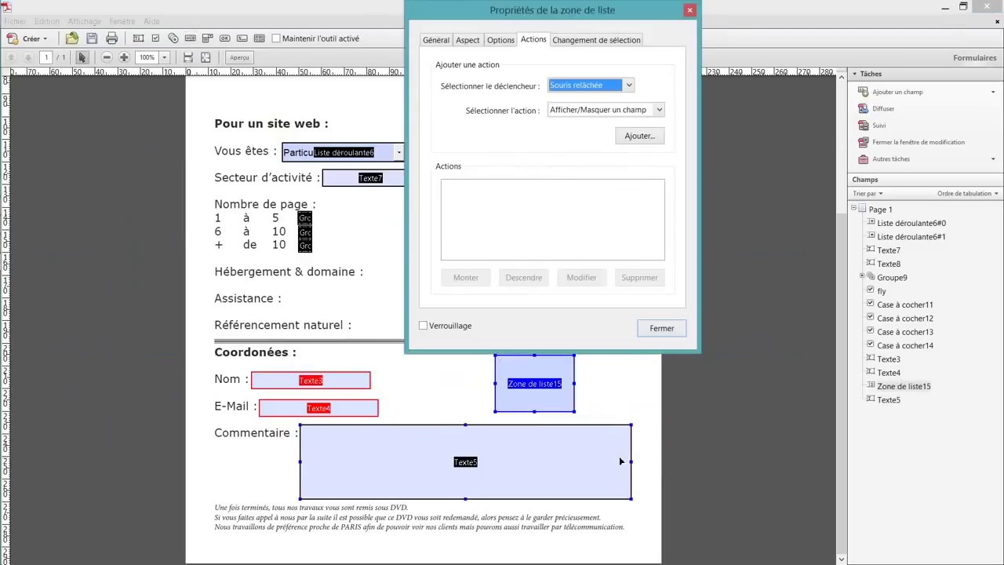
pyautogui.click(502, 40)
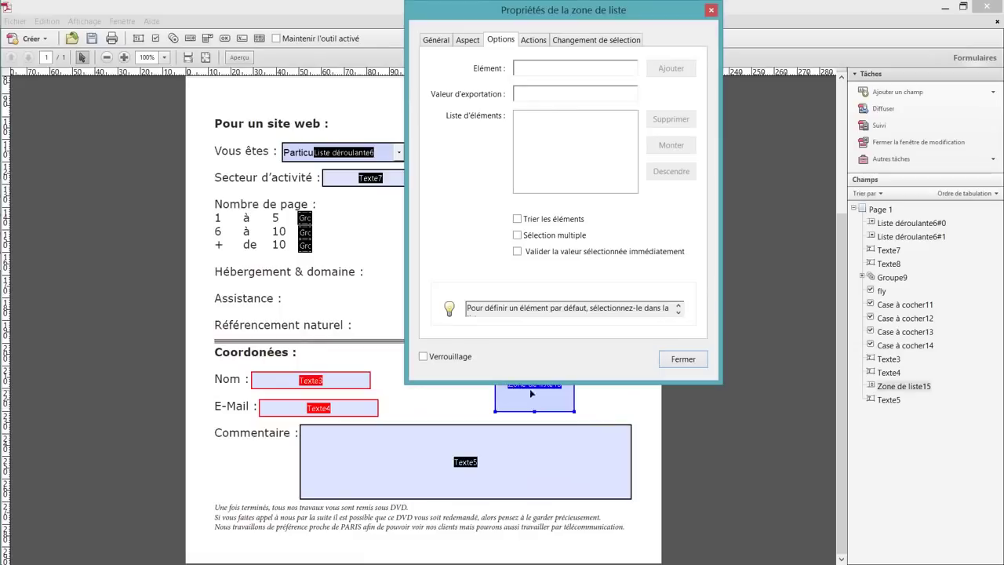
pyautogui.click(683, 359)
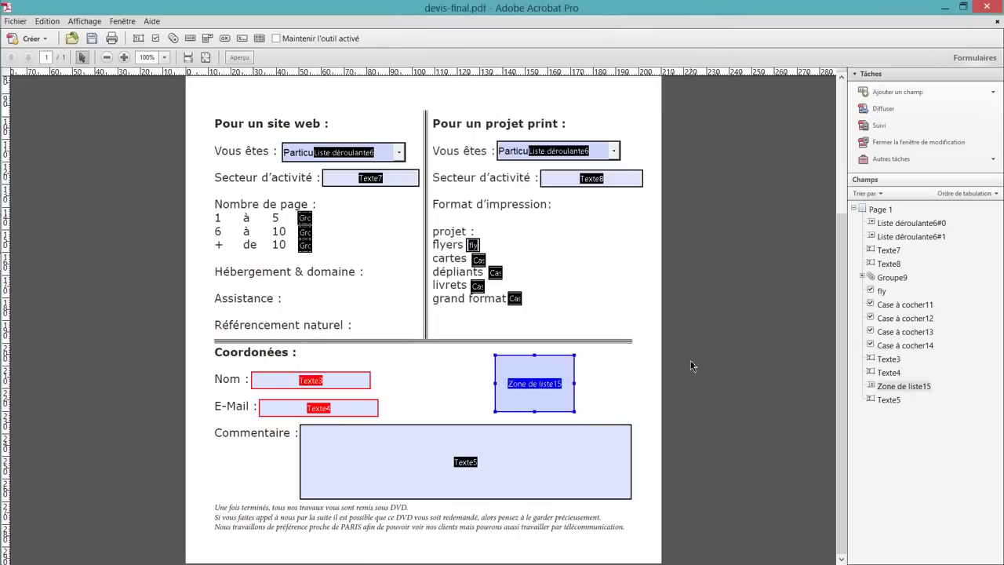
pyautogui.press('Delete')
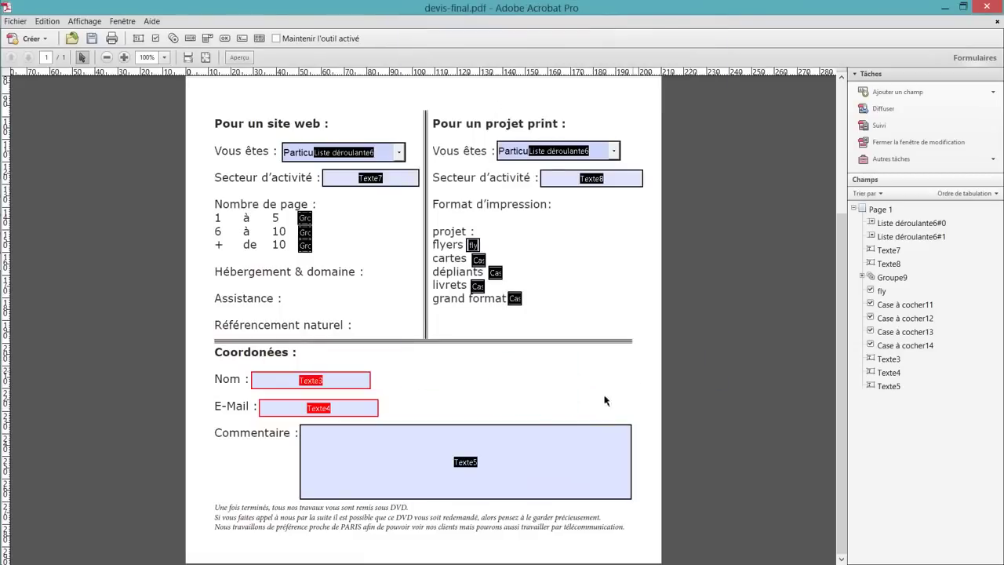
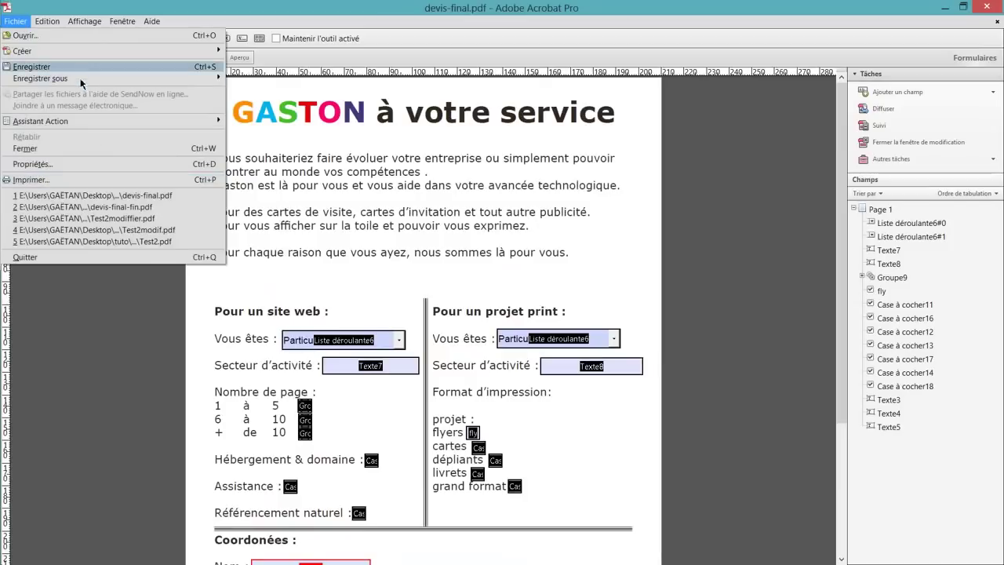
# Save the form as an optimized Adobe PDF named devis-final_fini in the pdf_modifiable folder, agreeing to save the document before optimizing
pyautogui.moveTo(82, 78)
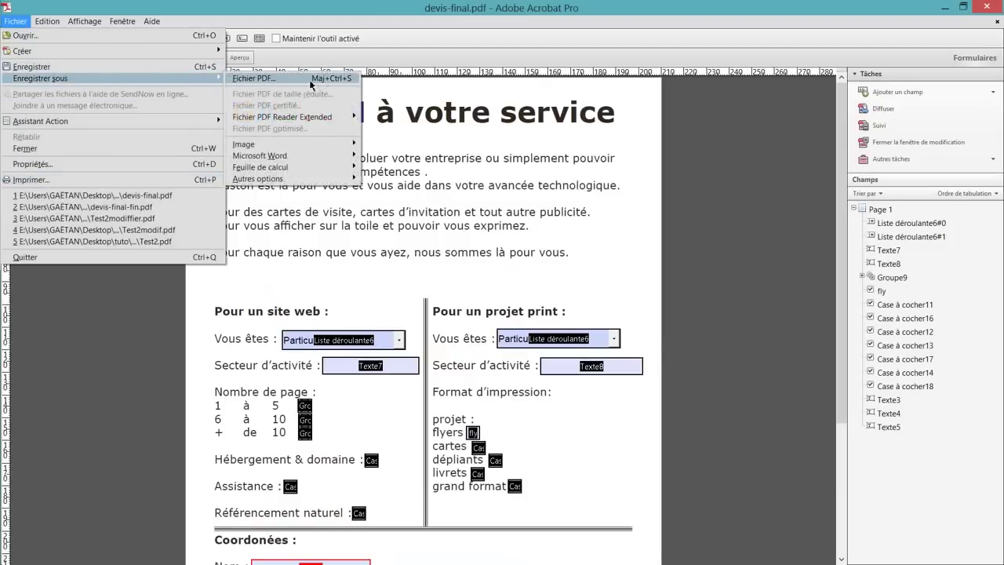
pyautogui.click(311, 82)
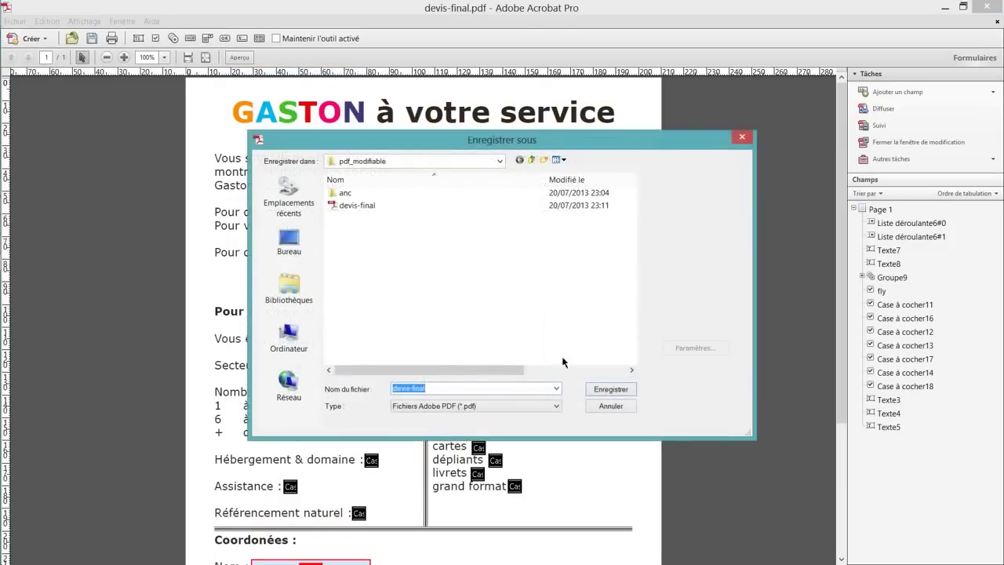
pyautogui.click(554, 410)
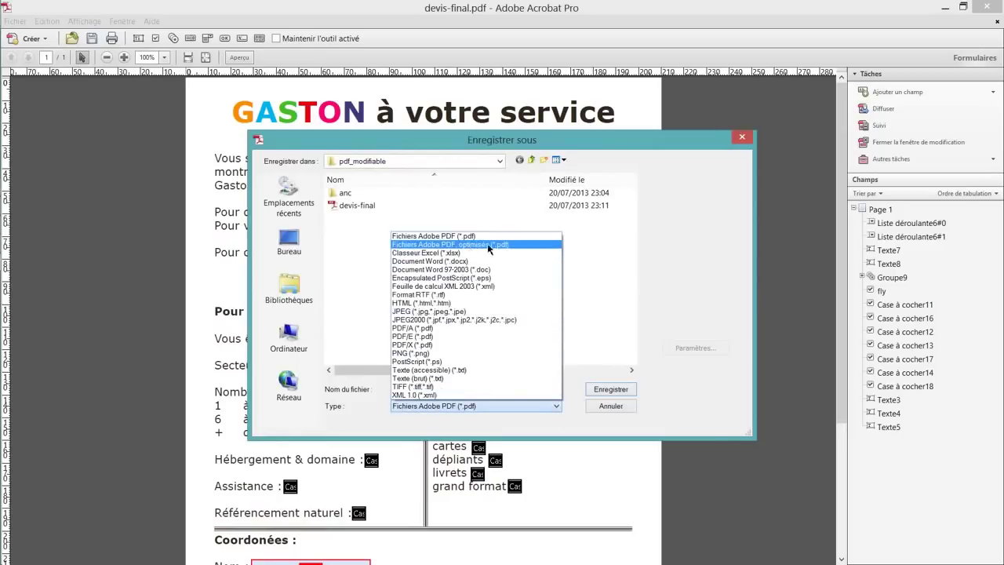
pyautogui.click(519, 246)
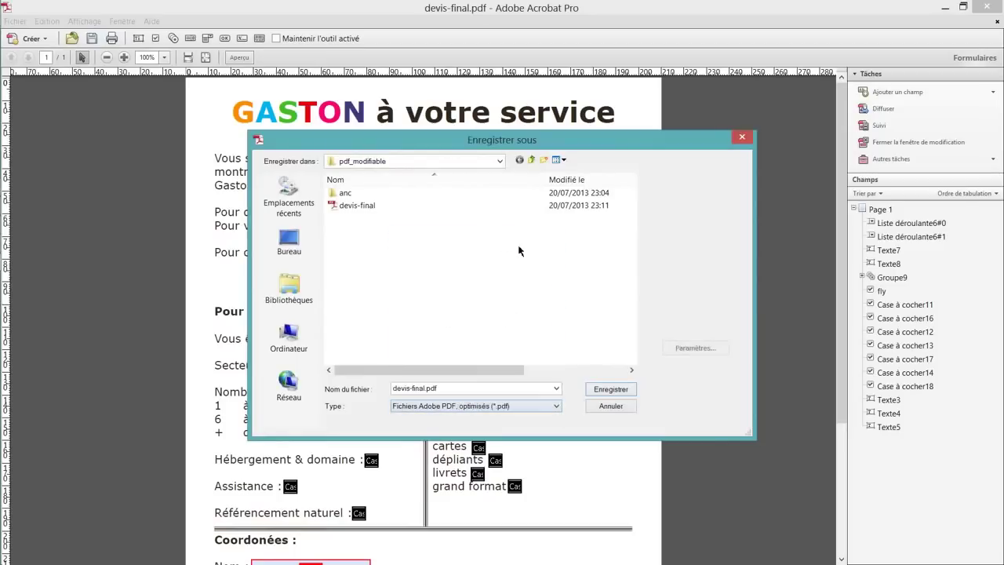
pyautogui.doubleClick(427, 389)
pyautogui.click(428, 388)
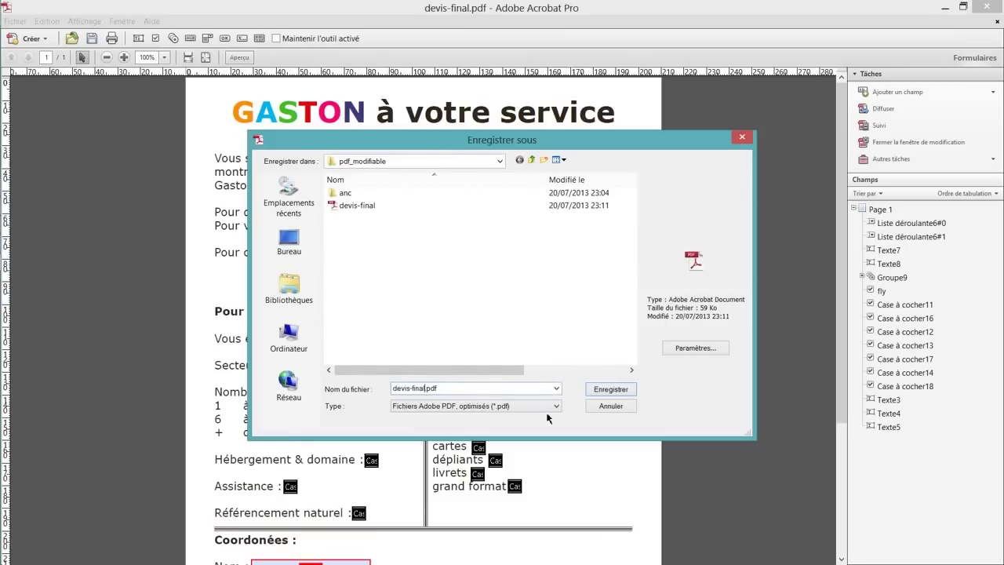
pyautogui.write('_fini')
pyautogui.press('Return')
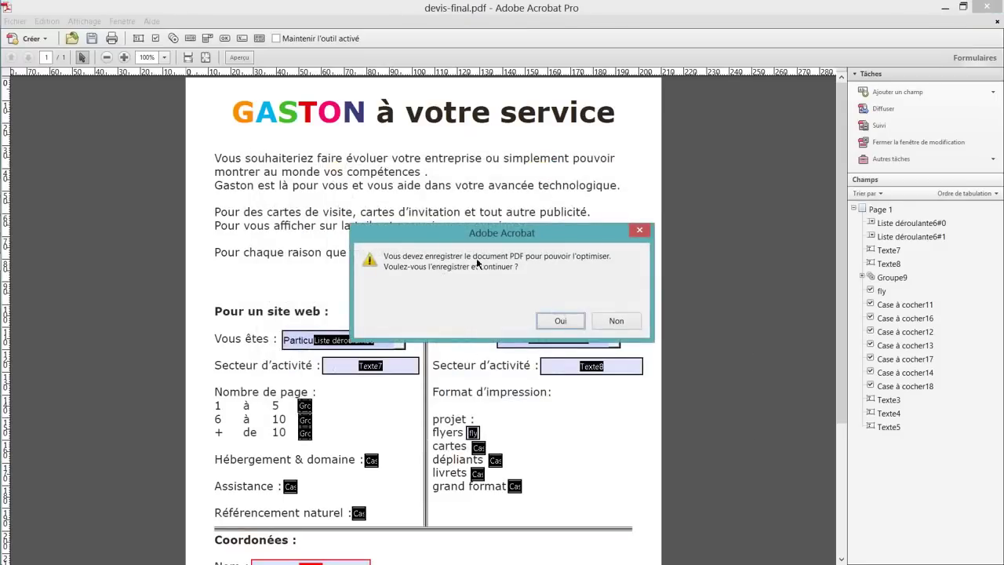
pyautogui.click(560, 321)
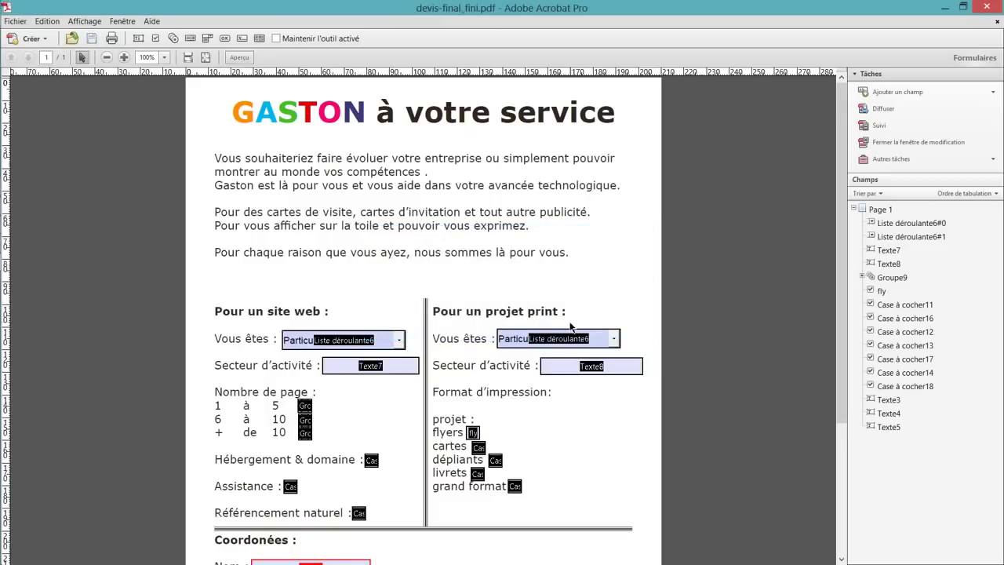
# Close the form in Acrobat, open devis-final_fini from the pdf_modifiable folder in Adobe Reader XI, and maximize its window
pyautogui.click(985, 6)
pyautogui.click(345, 253)
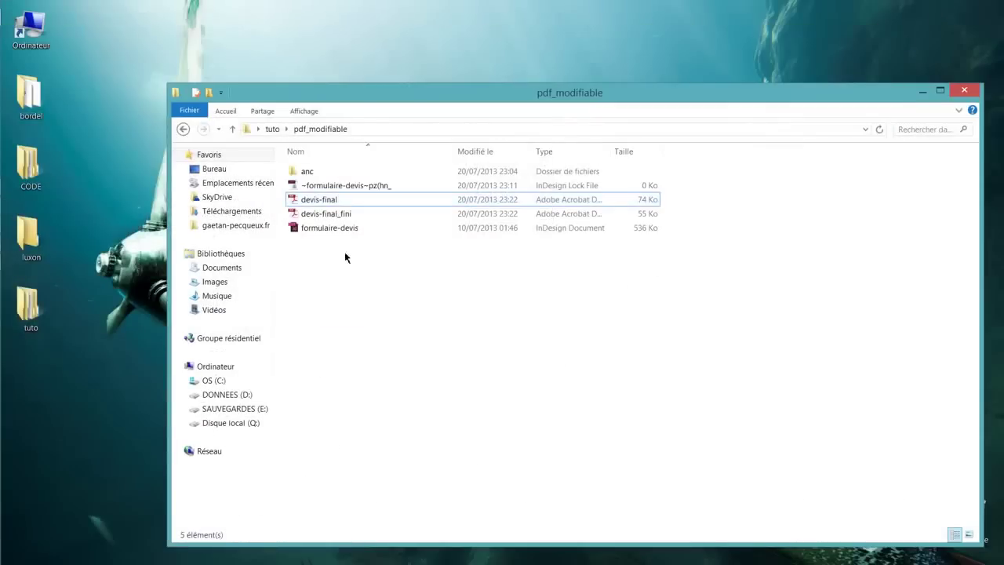
pyautogui.click(323, 219)
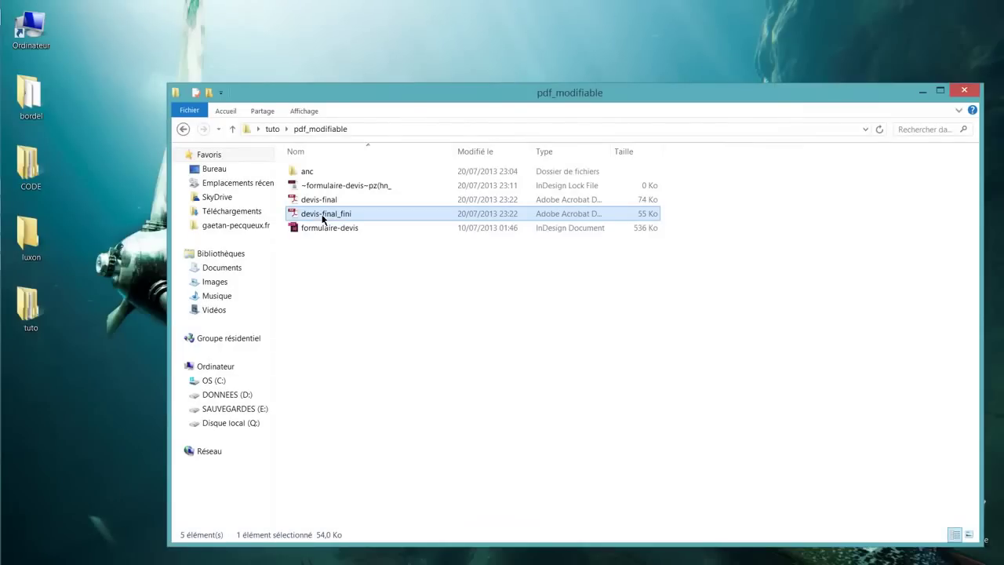
pyautogui.rightClick(323, 219)
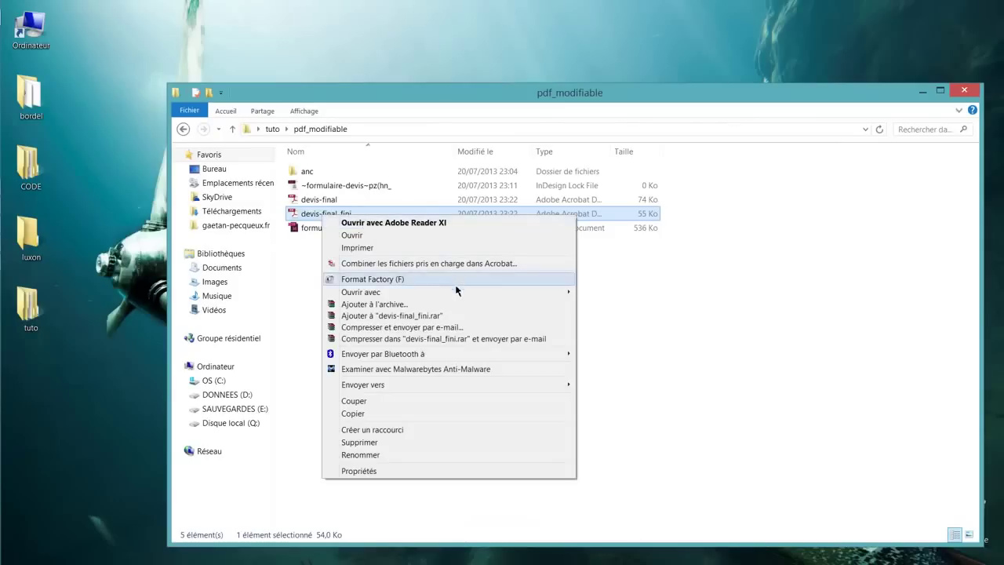
pyautogui.moveTo(460, 294)
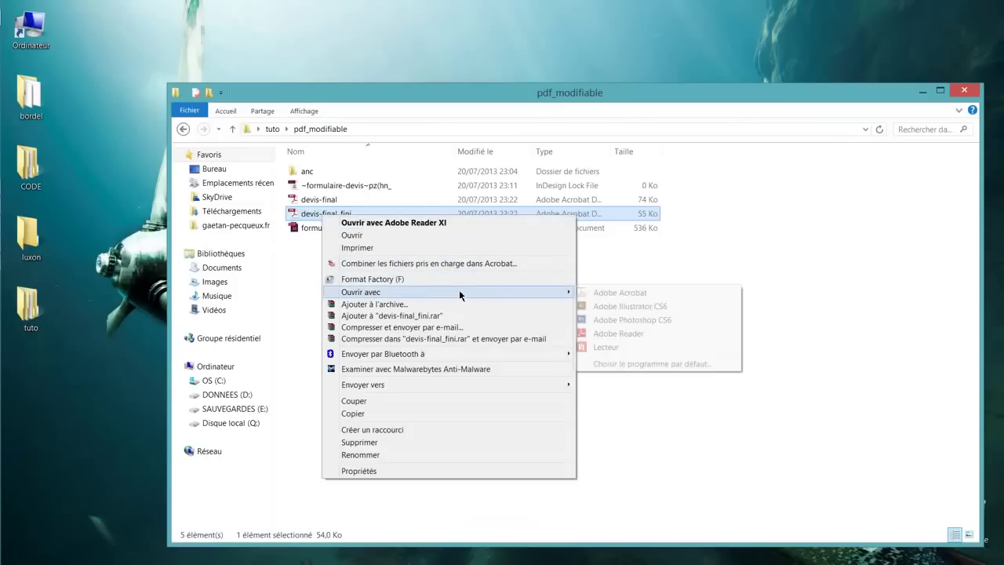
pyautogui.click(501, 219)
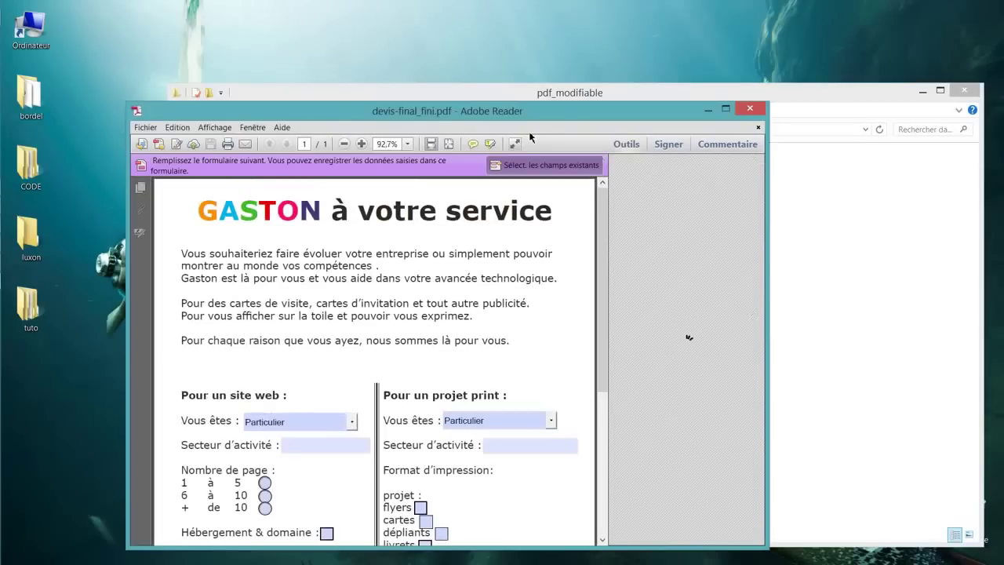
pyautogui.moveTo(540, 113); pyautogui.dragTo(569, 6)
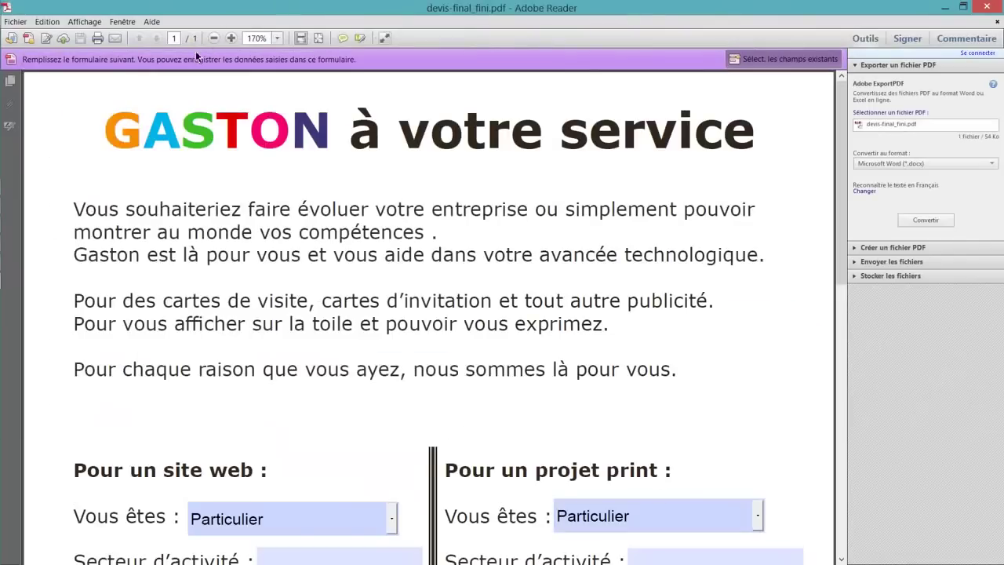
# In the web site section, choose "Pro" for "Vous êtes" and enter "fermier" as the "Secteur d'activité"
pyautogui.click(278, 40)
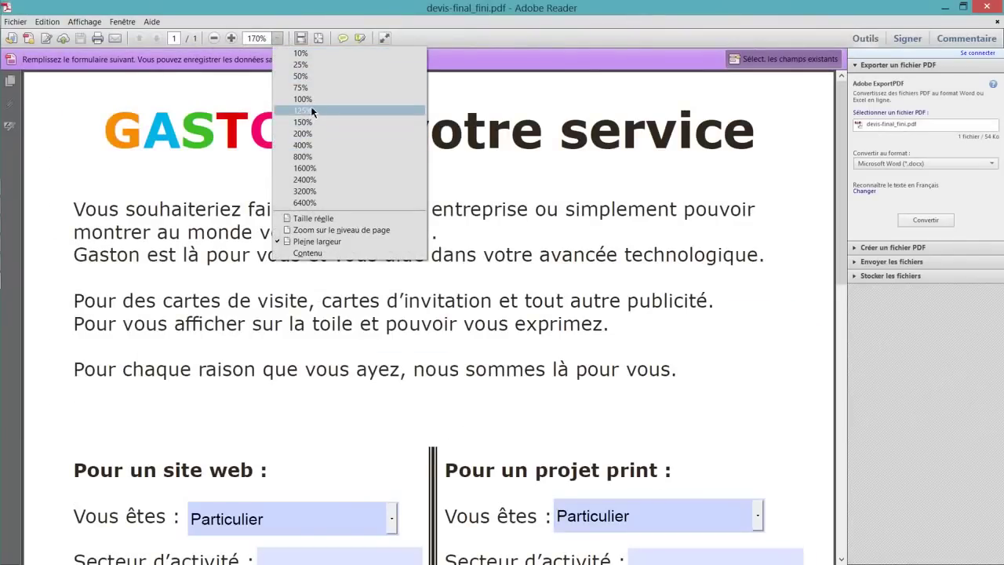
pyautogui.click(306, 102)
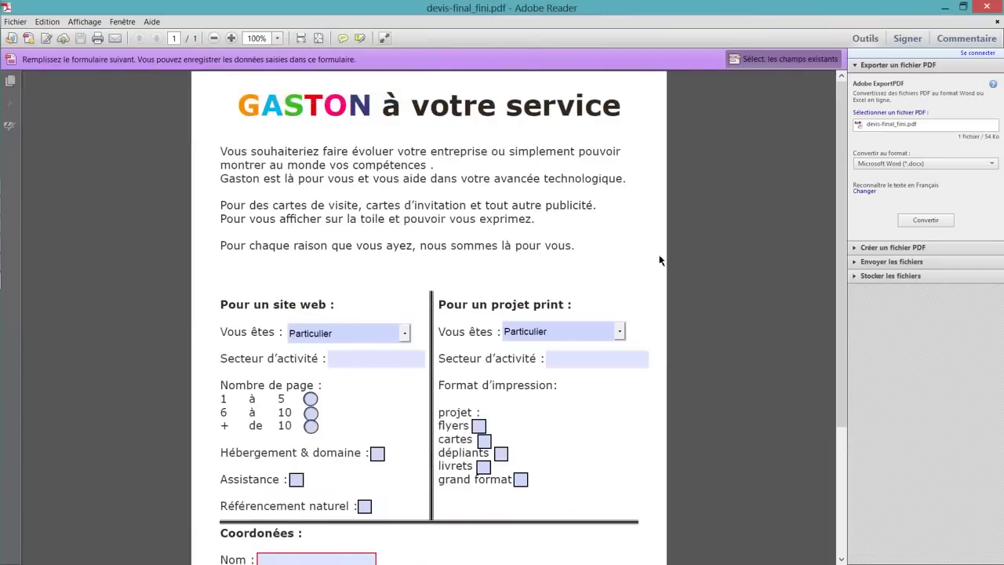
pyautogui.scroll(-5, 660, 261)
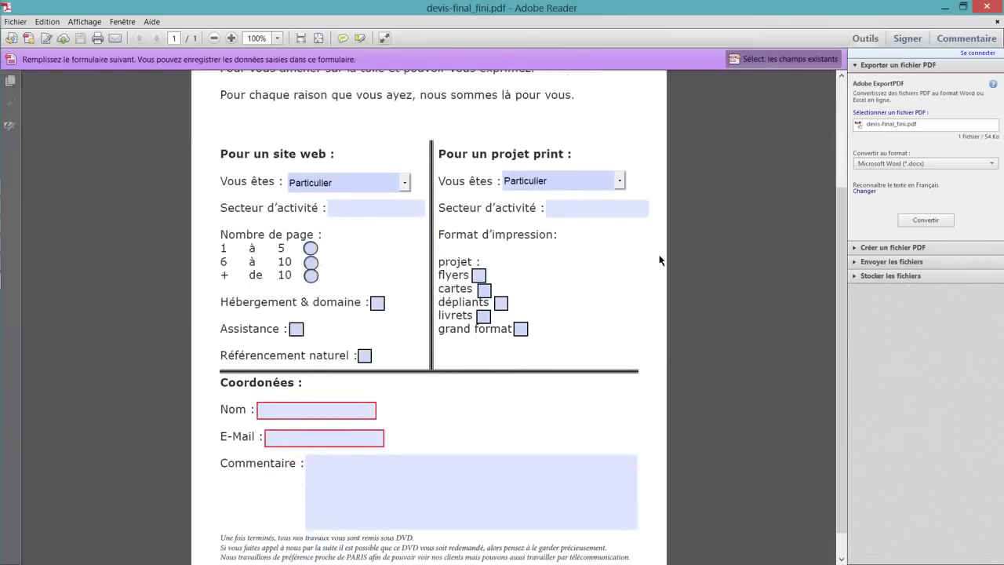
pyautogui.scroll(3, 635, 278)
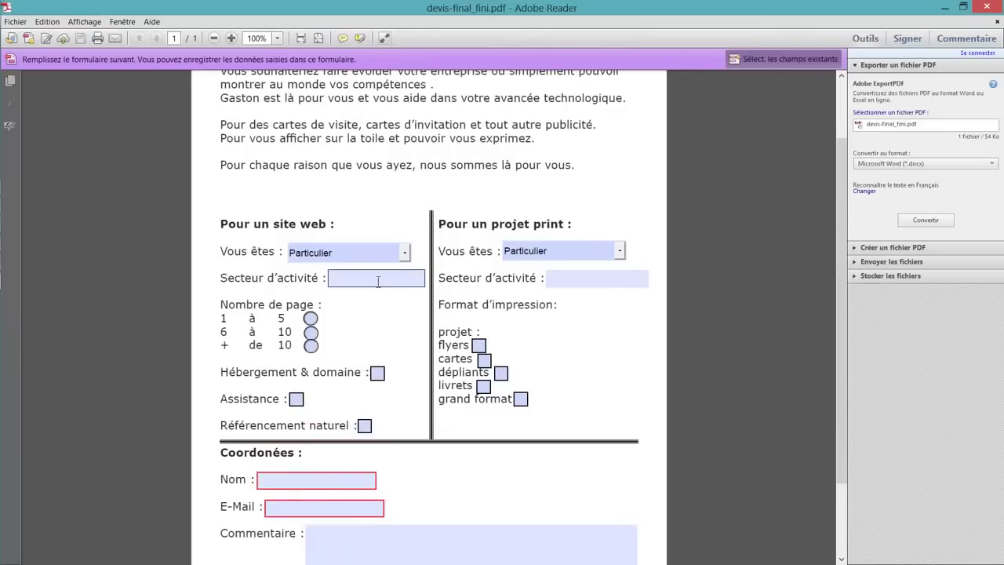
pyautogui.click(404, 259)
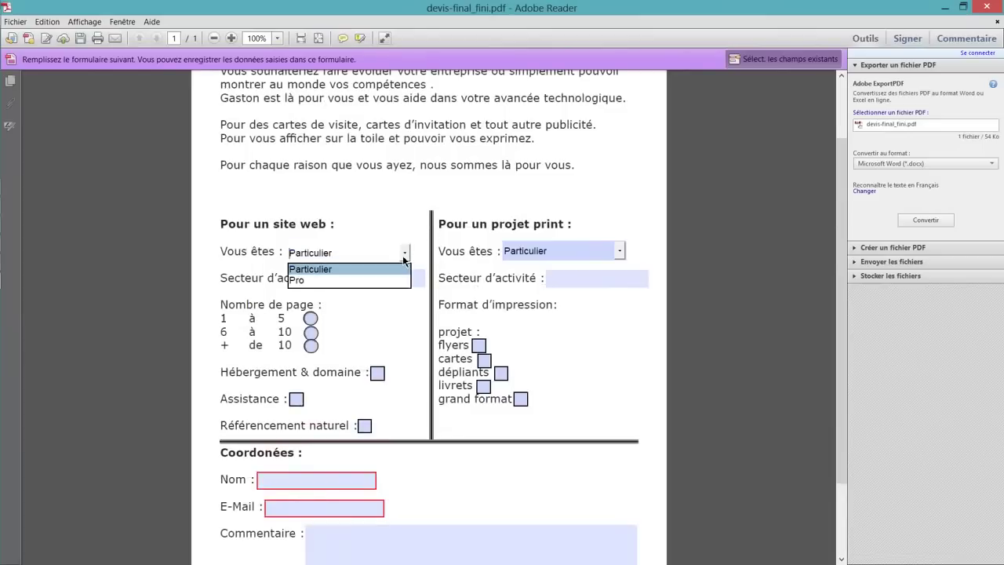
pyautogui.click(396, 282)
pyautogui.click(397, 321)
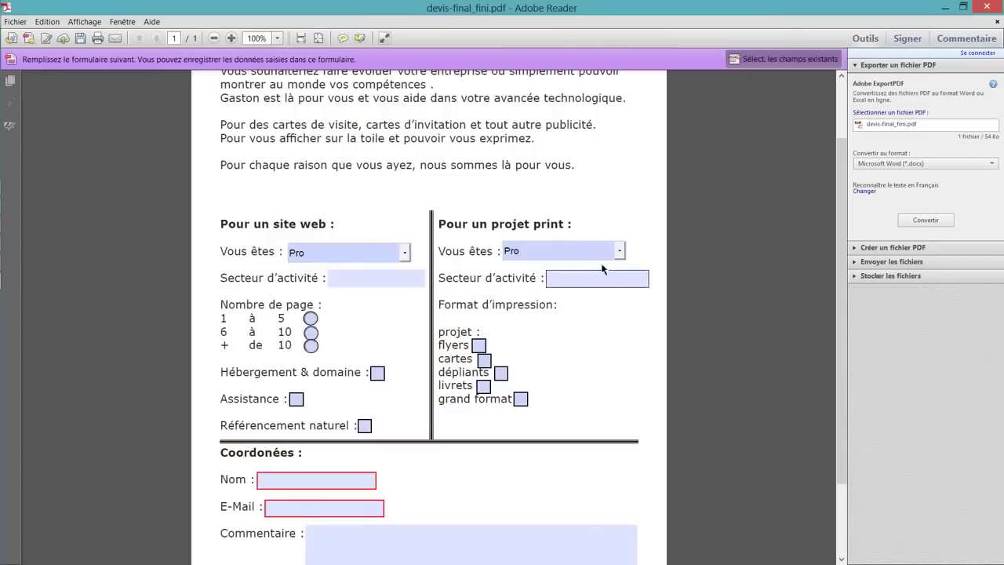
pyautogui.click(364, 279)
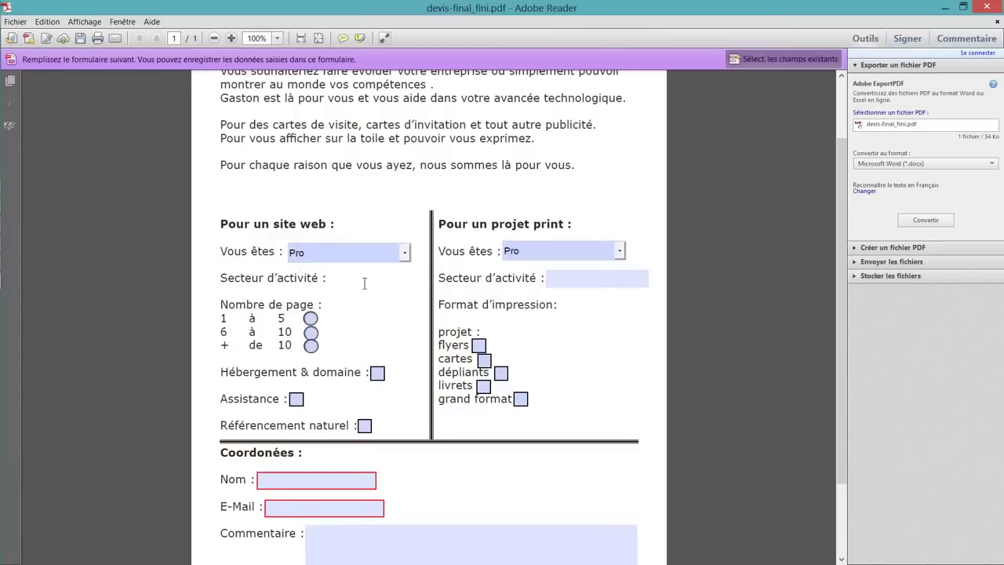
pyautogui.write('fermier')
pyautogui.click(397, 346)
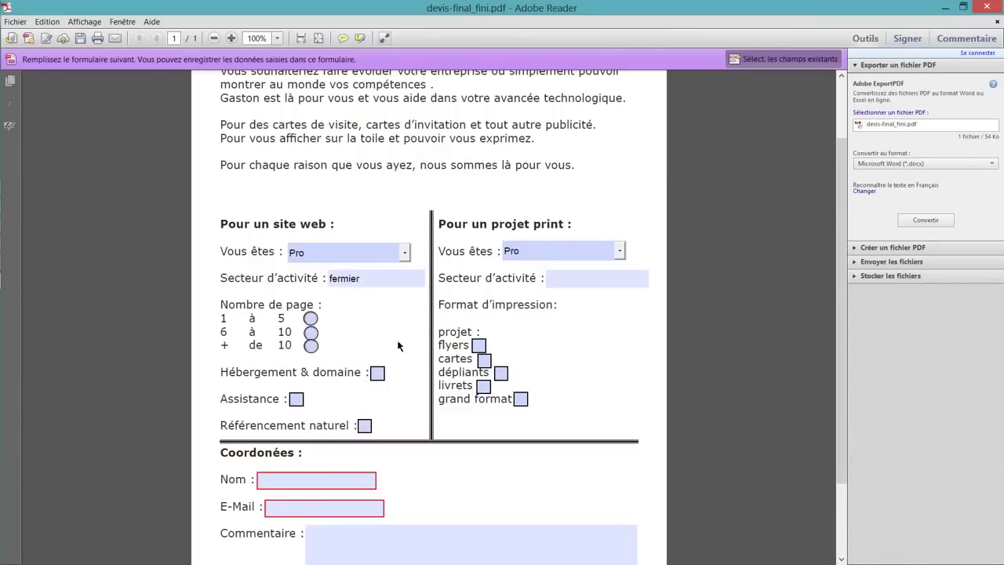
# Test the "Nombre de page" radio buttons by switching between the options, ending on "+ de 10"
pyautogui.click(312, 333)
pyautogui.click(311, 346)
pyautogui.click(311, 333)
pyautogui.click(311, 346)
pyautogui.click(311, 319)
pyautogui.click(311, 346)
pyautogui.click(311, 333)
pyautogui.click(311, 346)
# Tick "flyers", "dépliants" and "livrets" in the print project list
pyautogui.click(479, 346)
pyautogui.click(501, 374)
pyautogui.click(483, 386)
# Test the web site check boxes, leaving only "Référencement naturel" ticked and clearing "Hébergement & domaine" and "Assistance"
pyautogui.click(377, 373)
pyautogui.click(296, 400)
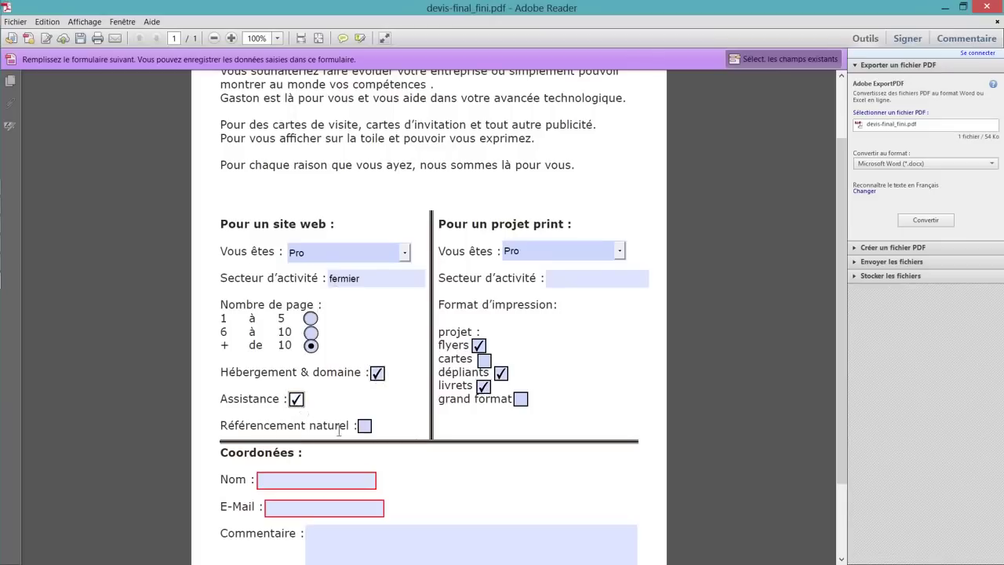
pyautogui.click(364, 426)
pyautogui.click(377, 373)
pyautogui.click(295, 400)
# Fill in the contact's name and e-mail in the "Coordonées :" section with test entries
pyautogui.scroll(-1, 358, 478)
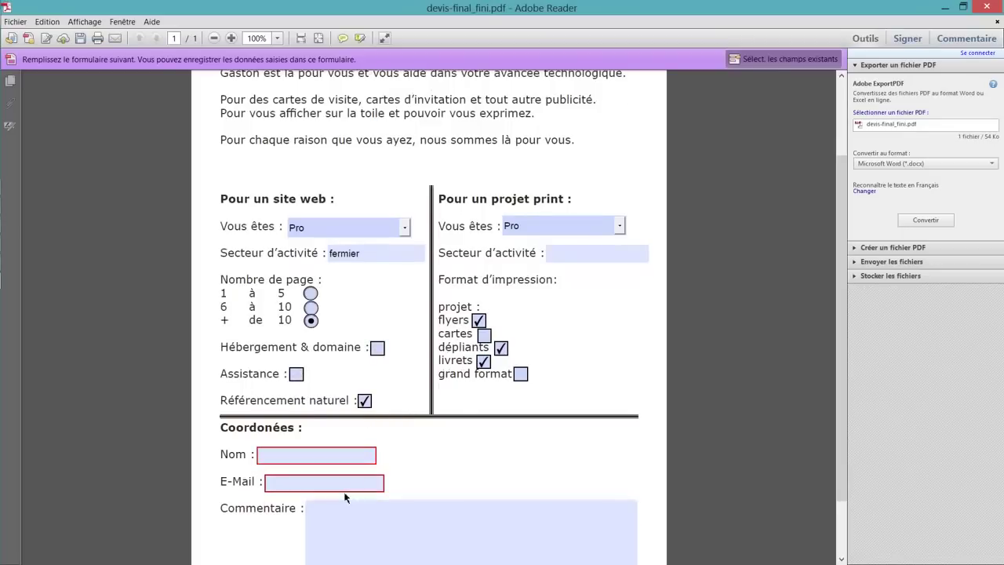
pyautogui.click(355, 454)
pyautogui.write('dfgh')
pyautogui.click(349, 482)
pyautogui.write('dfgh')
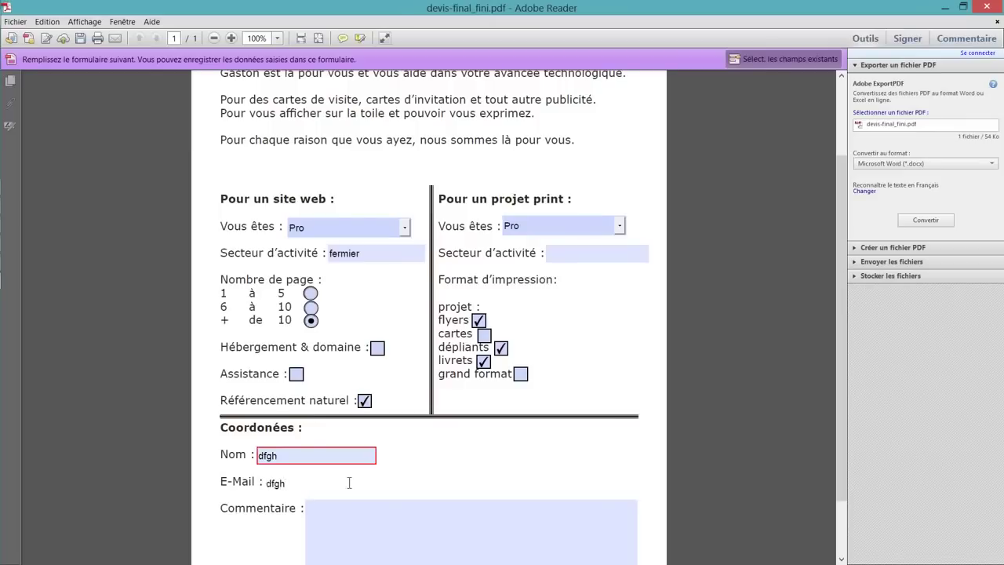
pyautogui.write('@fghj.fr')
pyautogui.click(430, 484)
# Enter "fghjk" in the "Commentaire" field, followed by several line breaks and "ddd", to overflow the box
pyautogui.scroll(-2, 445, 469)
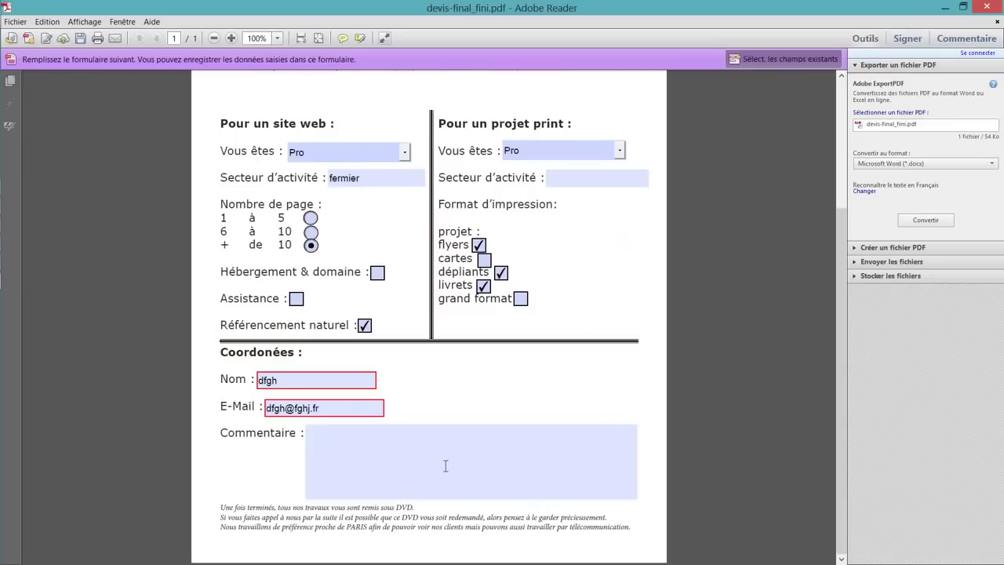
pyautogui.click(445, 466)
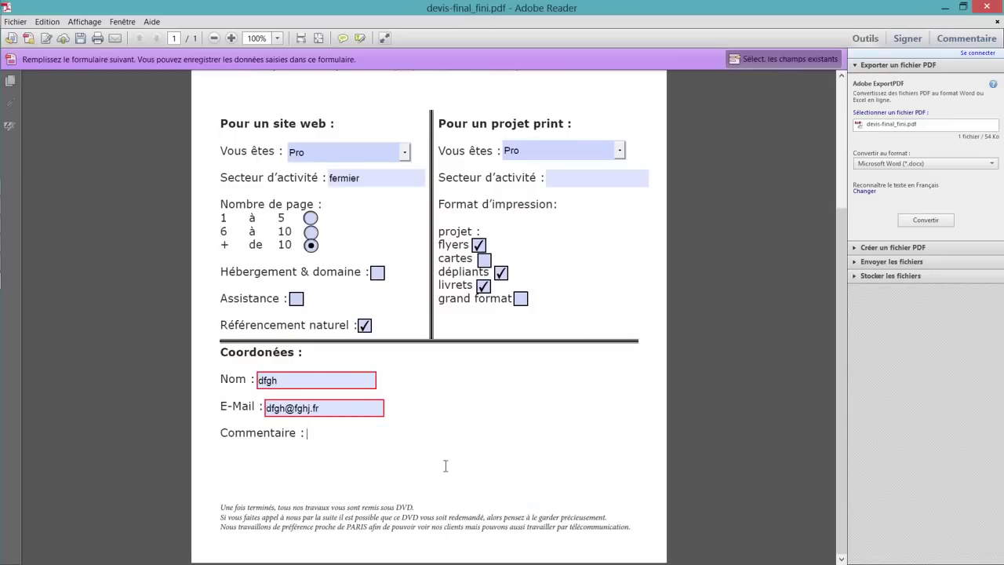
pyautogui.write('fghjk')
pyautogui.press('Return')
pyautogui.press('Return')
pyautogui.press('Return')
pyautogui.press('Return')
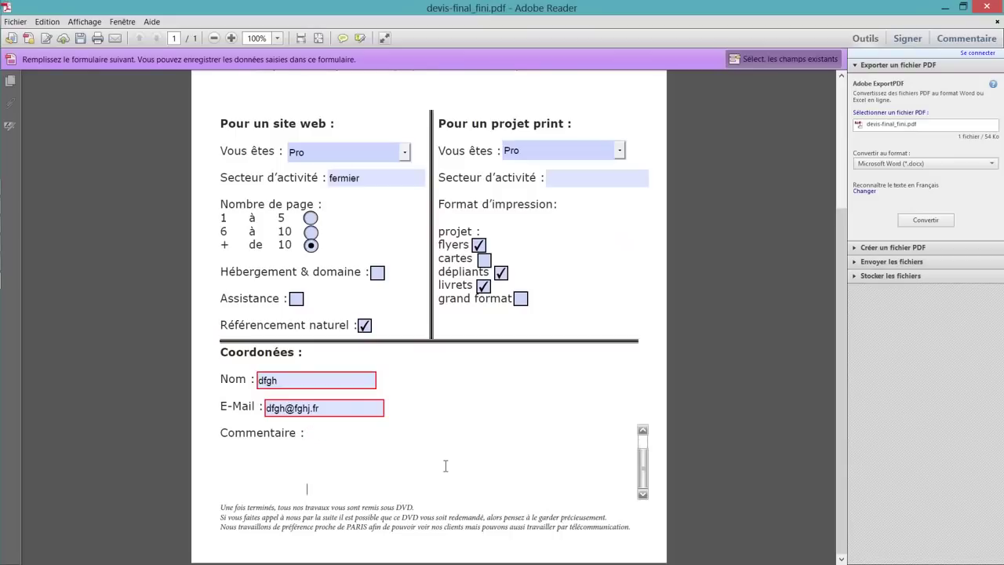
pyautogui.write('ddd')
# Check how the overflowing comment scrolls inside its field, both while editing and after reopening it
pyautogui.moveTo(643, 476)
pyautogui.mouseDown()
pyautogui.moveTo(644, 443)
pyautogui.moveTo(647, 480)
pyautogui.mouseUp()
pyautogui.click(638, 500)
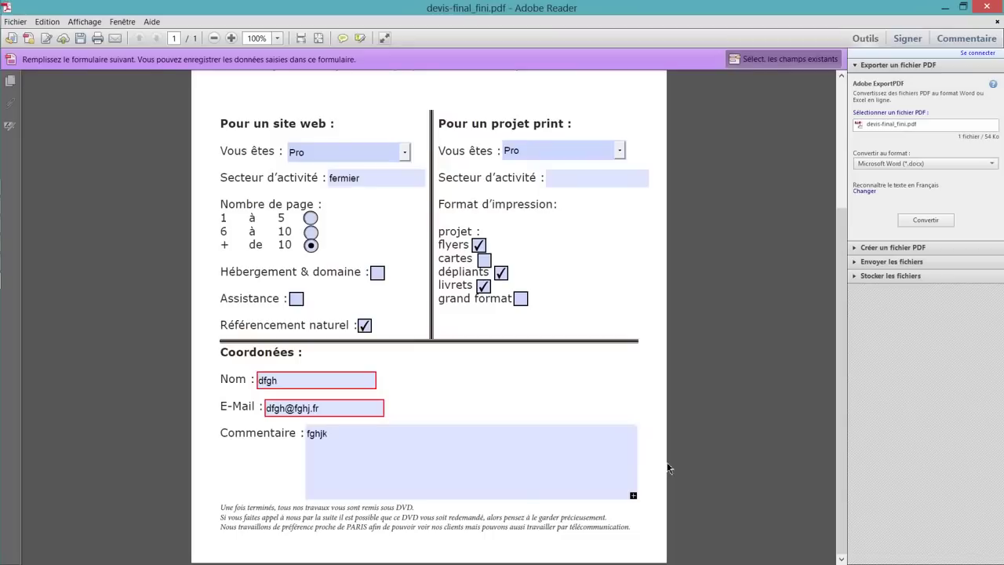
pyautogui.click(633, 496)
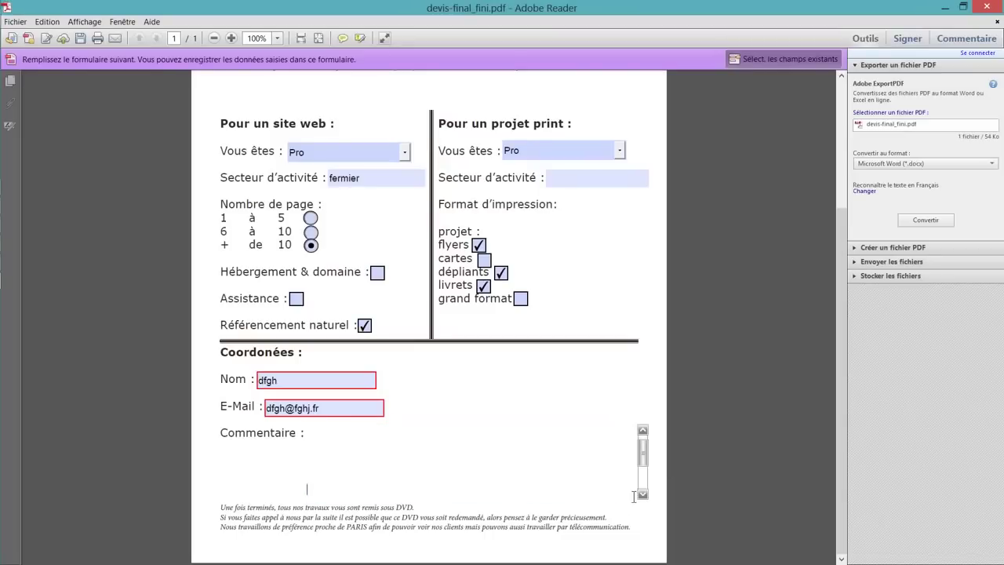
pyautogui.moveTo(643, 478); pyautogui.dragTo(643, 442)
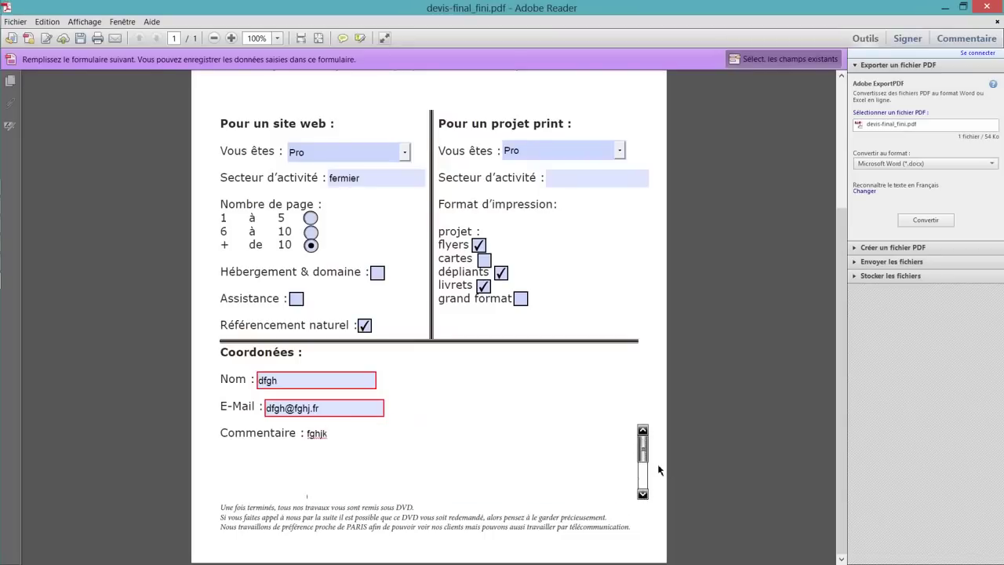
pyautogui.click(682, 498)
pyautogui.scroll(5, 602, 370)
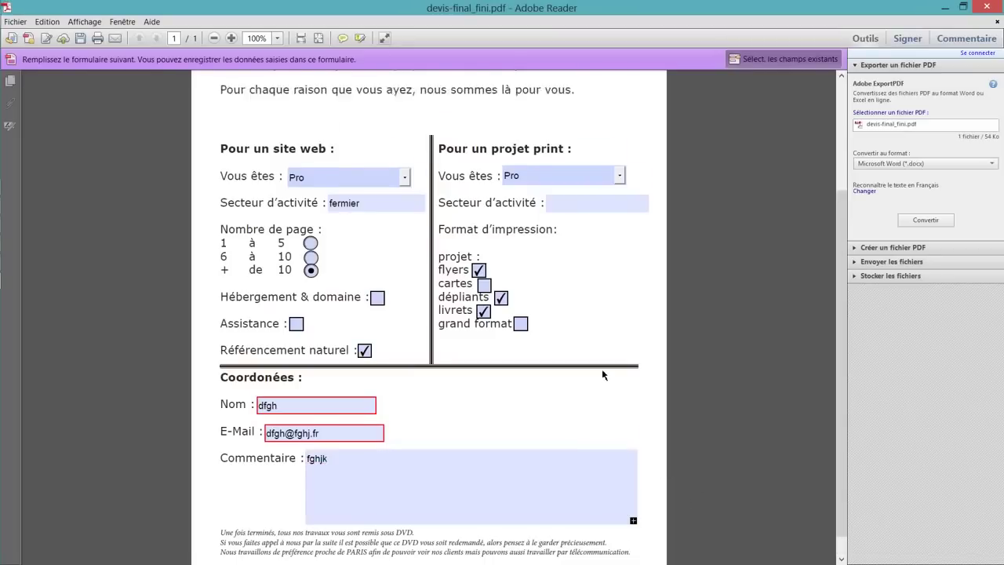
pyautogui.scroll(-5, 602, 370)
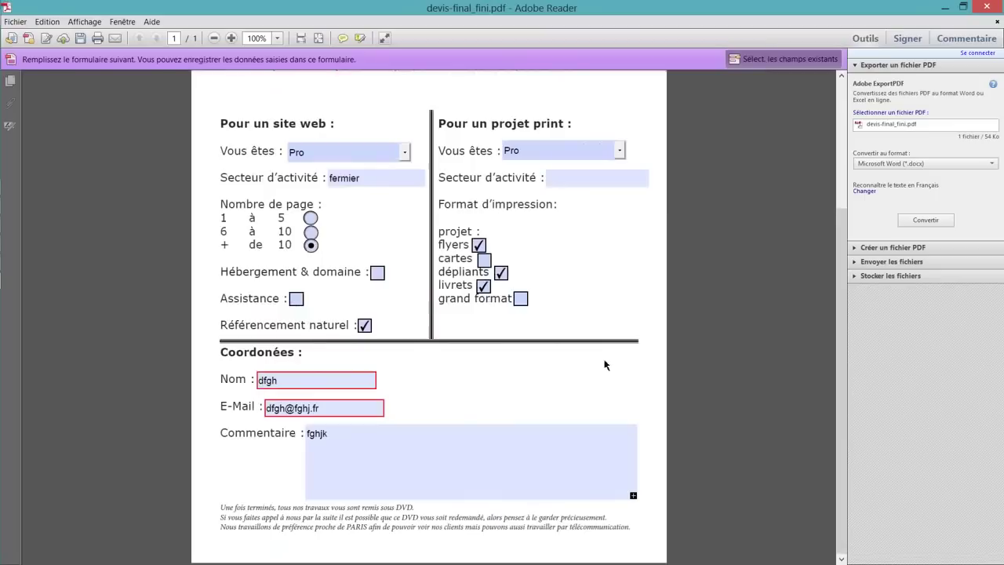
# Try to save the filled form under another name, and force the unresponsive Adobe Reader to close
pyautogui.click(16, 21)
pyautogui.click(15, 21)
pyautogui.click(15, 21)
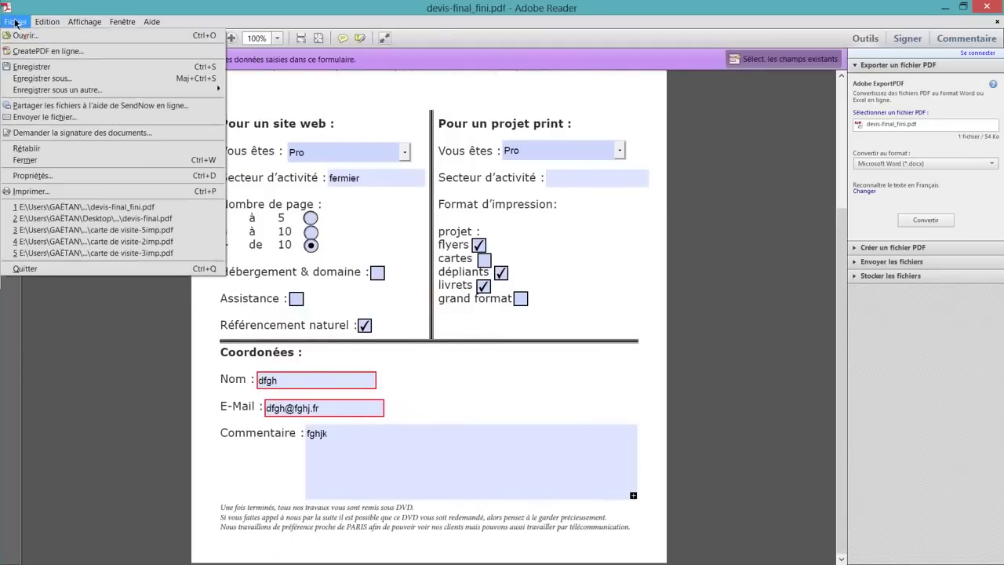
pyautogui.click(43, 78)
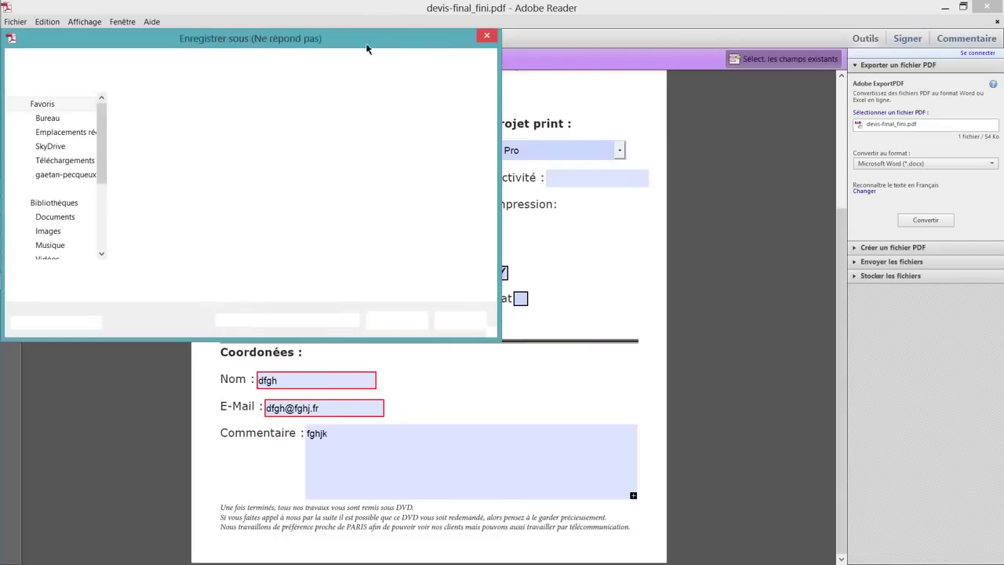
pyautogui.moveTo(368, 42); pyautogui.dragTo(432, 63)
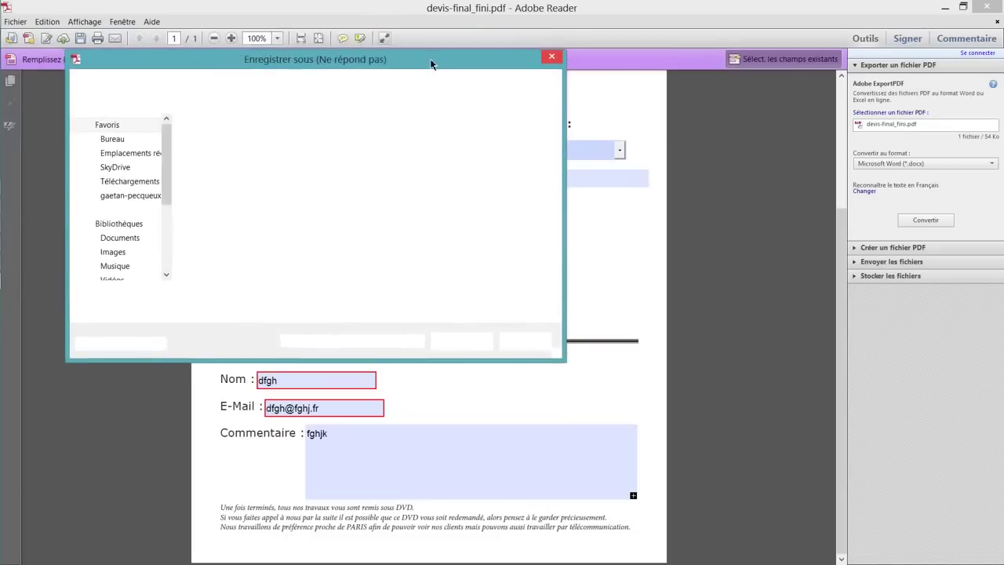
pyautogui.click(553, 61)
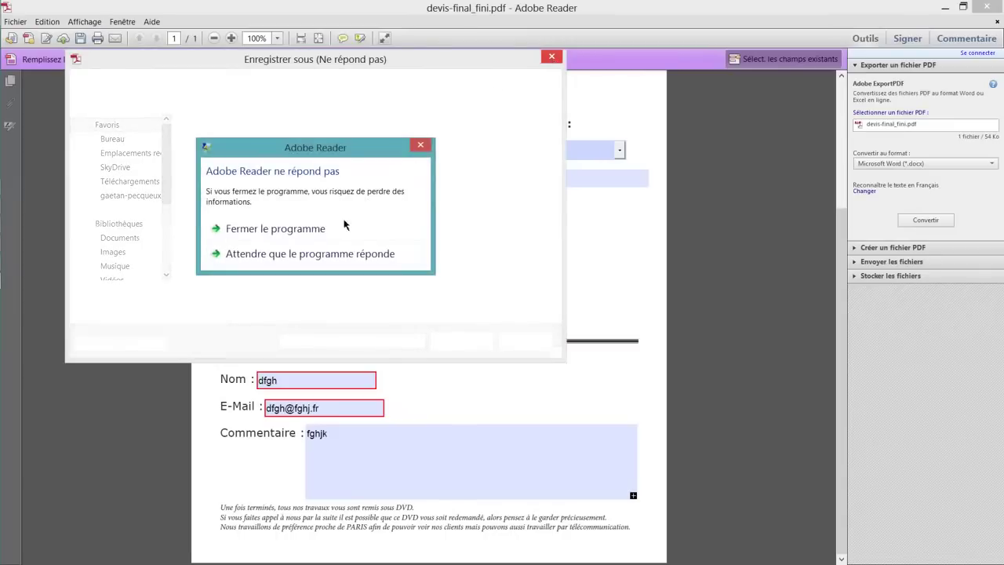
pyautogui.click(343, 235)
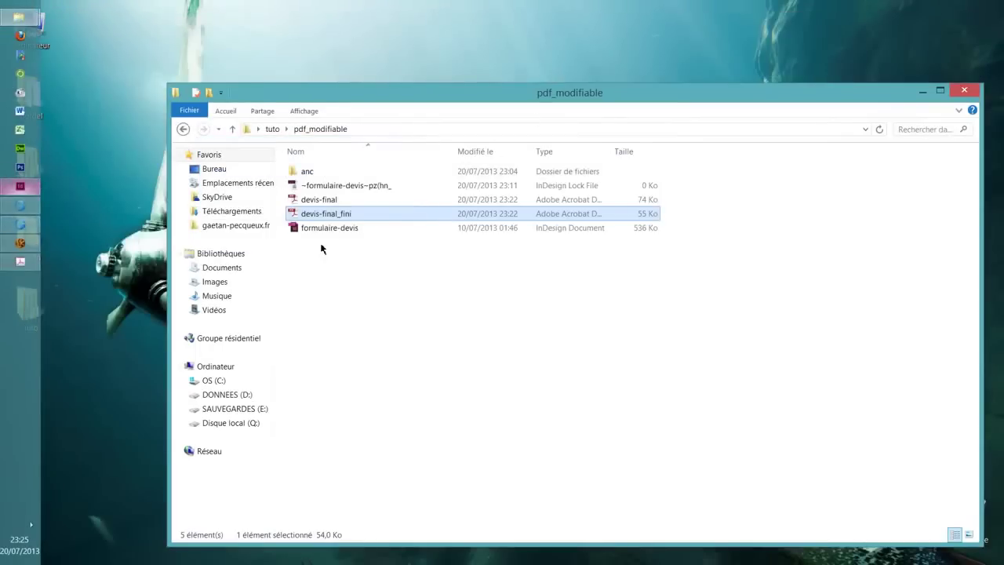
# Reopen devis-final_fini from the pdf_modifiable folder in Adobe Reader
pyautogui.rightClick(342, 210)
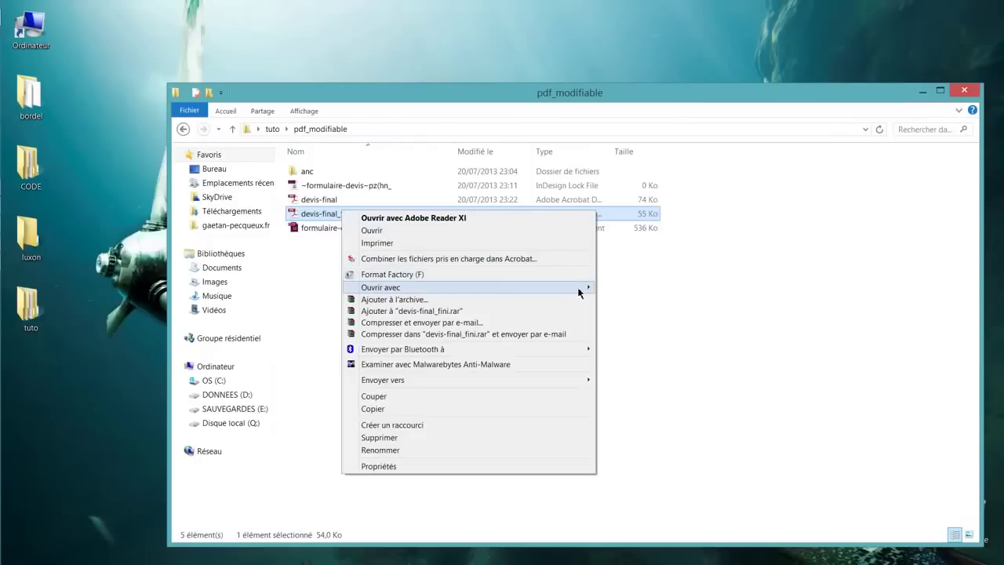
pyautogui.moveTo(581, 293)
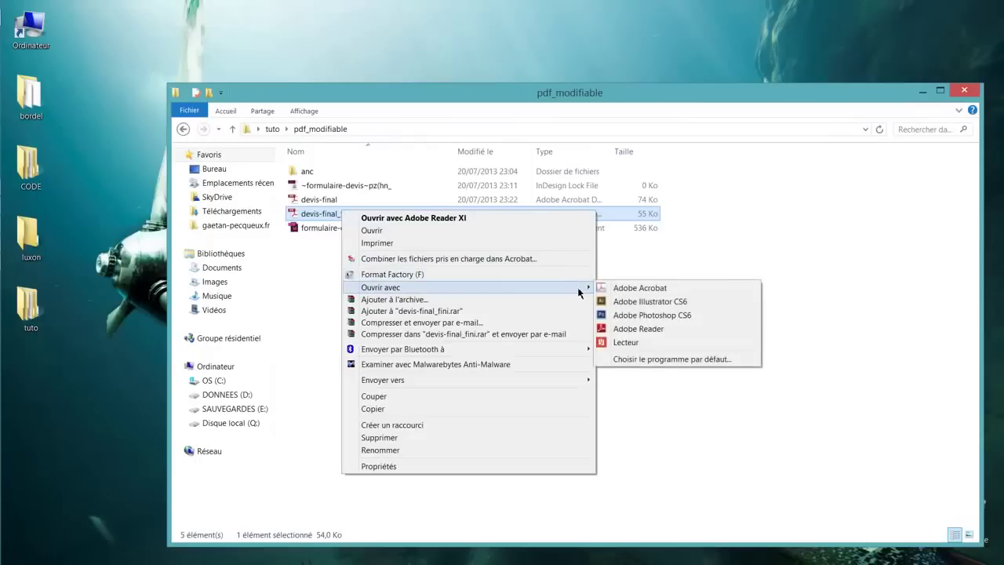
pyautogui.click(630, 332)
# Enter "hj" as the web site "Secteur d'activité" and select "6 à 10" for the number of pages
pyautogui.scroll(-3, 360, 284)
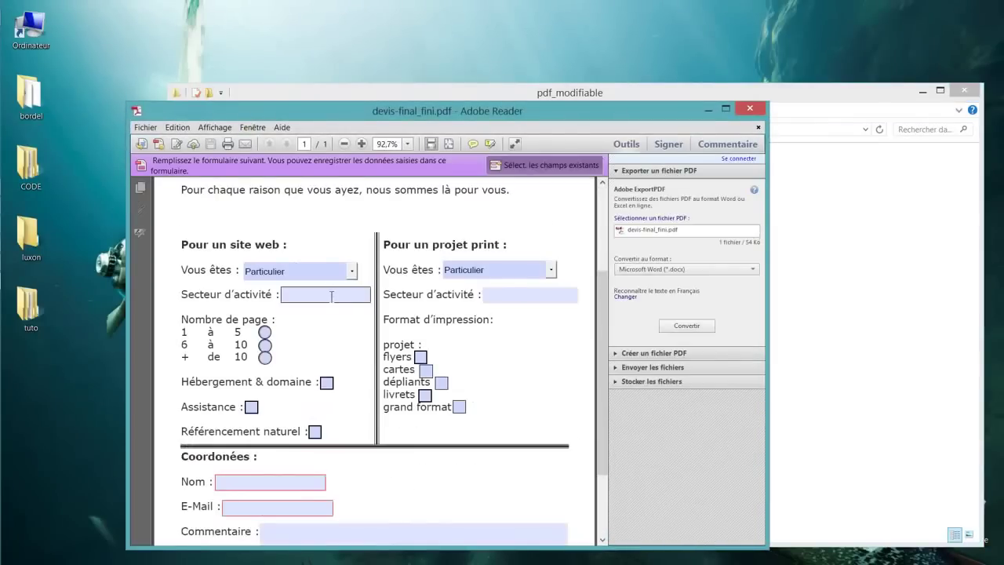
pyautogui.write('hj')
pyautogui.click(265, 344)
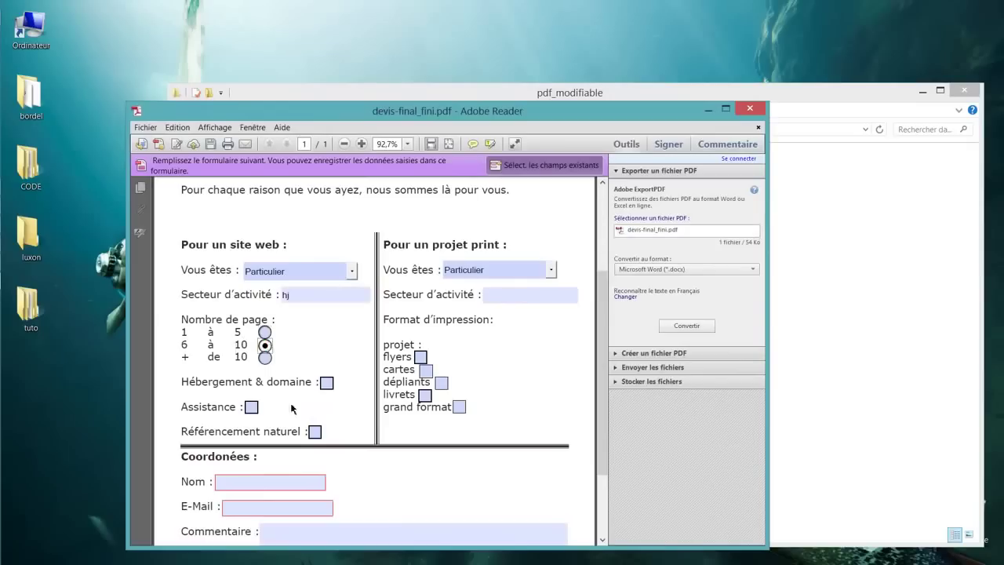
# Fill in the contact's name and e-mail with test entries in the reopened form
pyautogui.click(303, 481)
pyautogui.write('fghj')
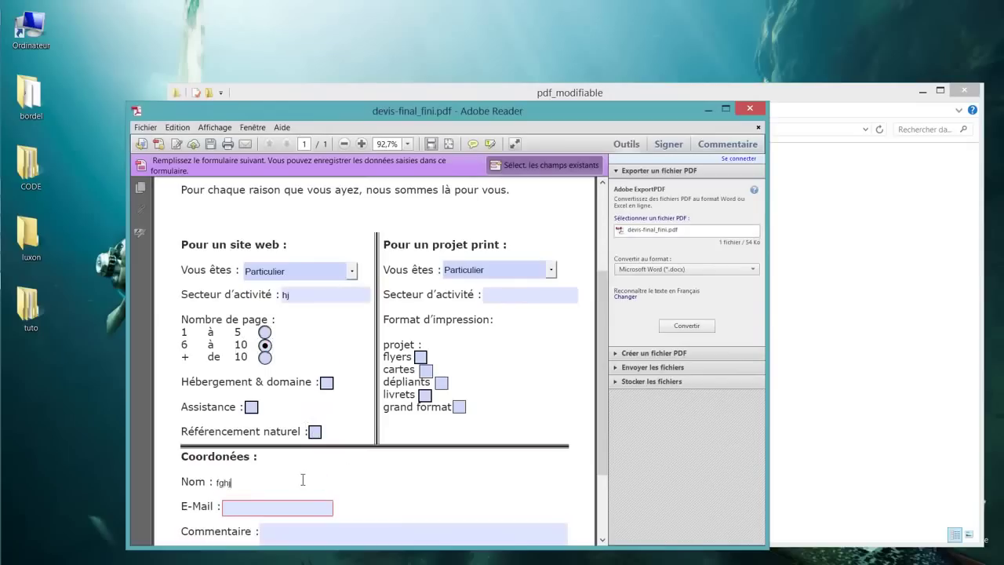
pyautogui.click(299, 508)
pyautogui.write('fghj@fghj')
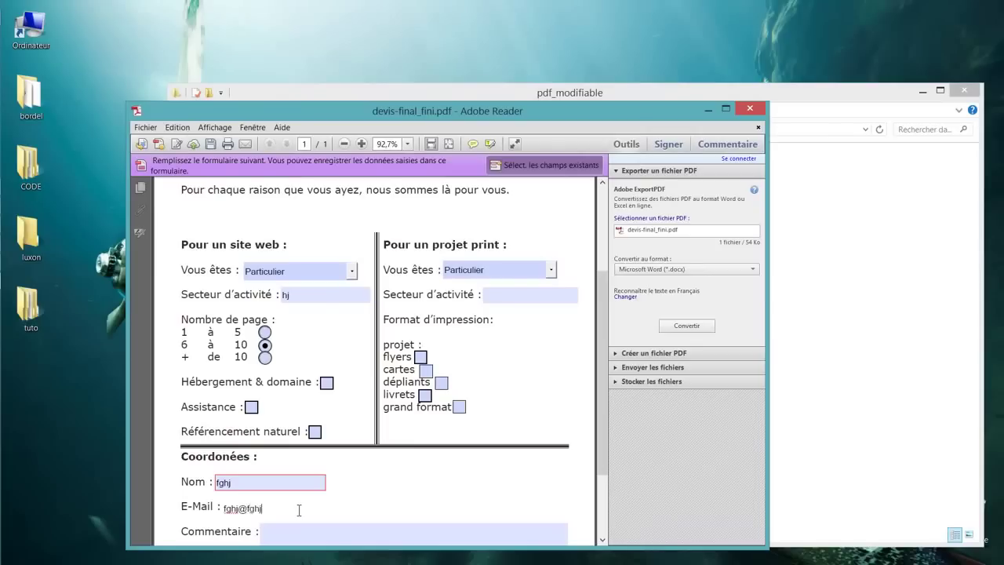
pyautogui.write('.fr')
# Enter a multi-line comment in the "Commentaire" field: "fghjk", several line breaks, and "fghjkl"
pyautogui.scroll(-3, 392, 483)
pyautogui.click(371, 451)
pyautogui.write('fghjk')
pyautogui.press('Return')
pyautogui.press('Return')
pyautogui.press('Return')
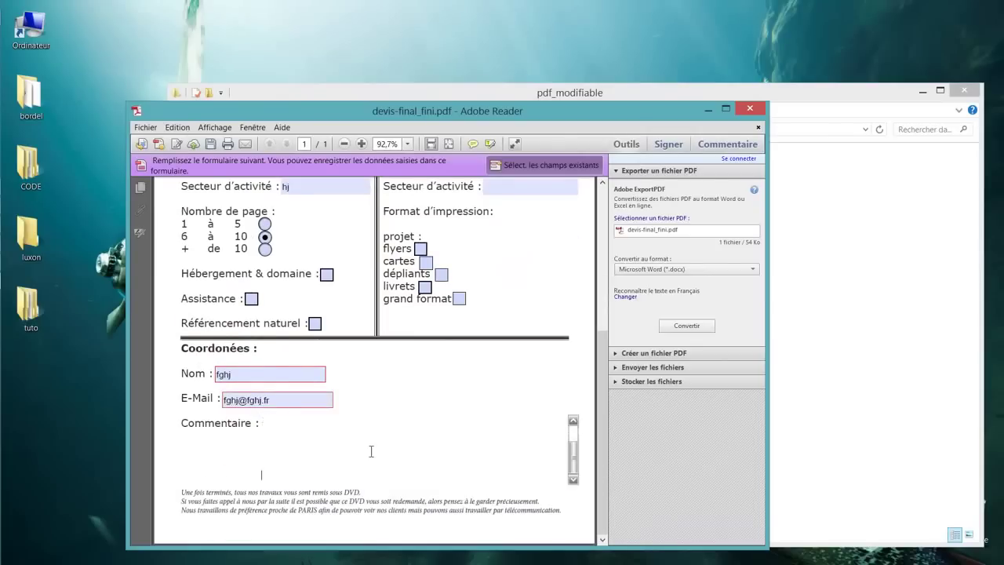
pyautogui.write('fghjkl')
pyautogui.click(546, 381)
# Save the filled form as mondevis in the pdf_modifiable folder and close it
pyautogui.scroll(1, 546, 370)
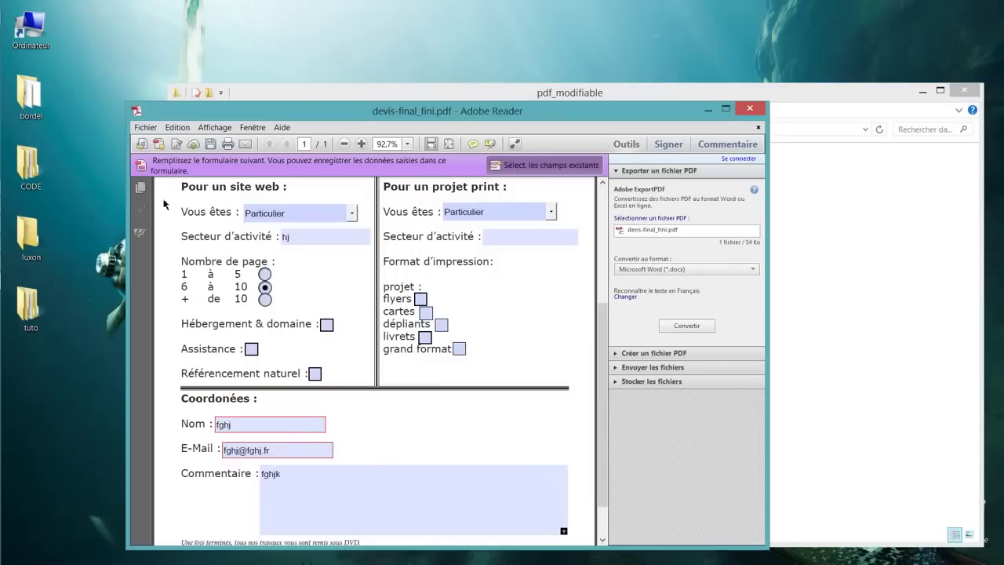
pyautogui.click(145, 127)
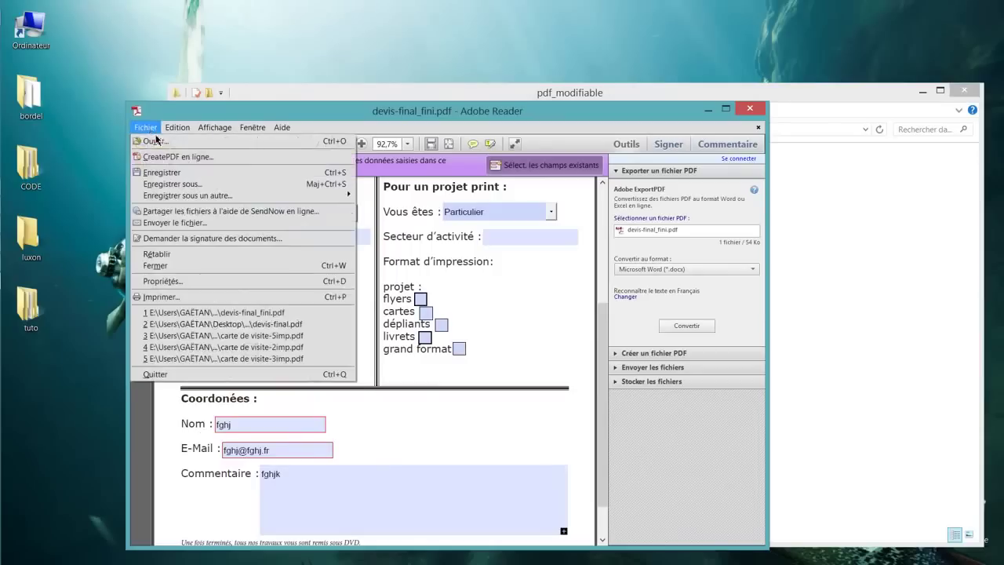
pyautogui.click(169, 188)
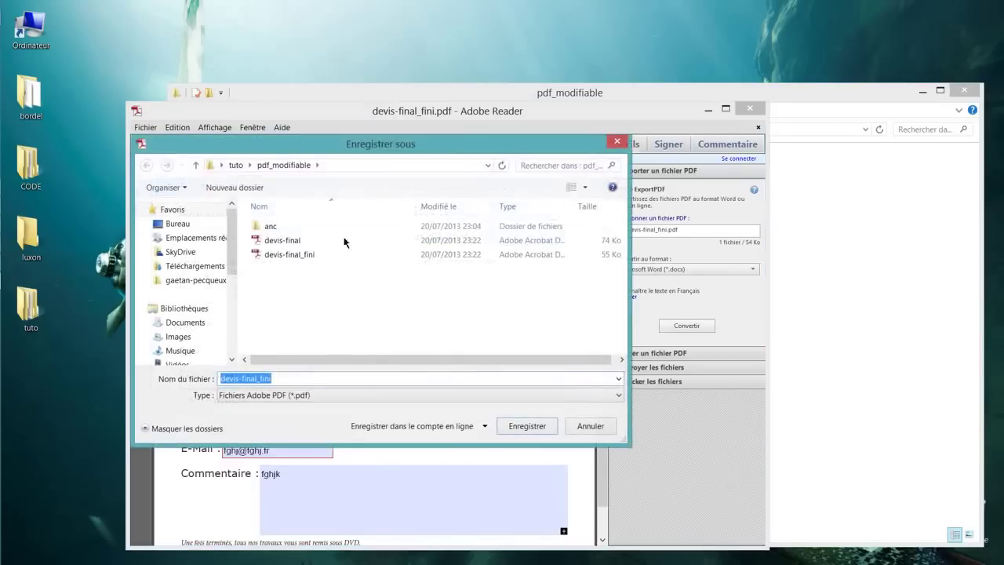
pyautogui.write('mondevis')
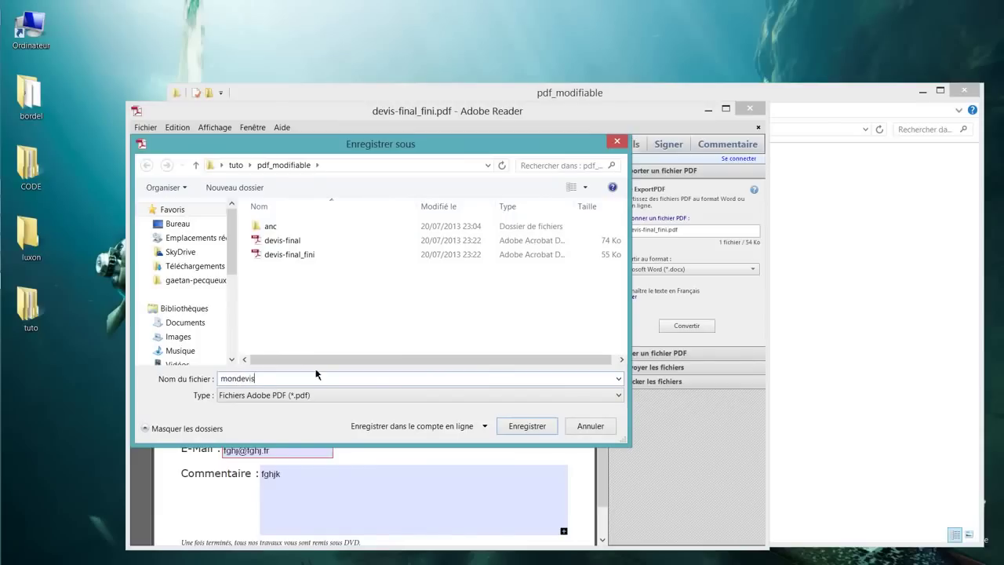
pyautogui.press('Return')
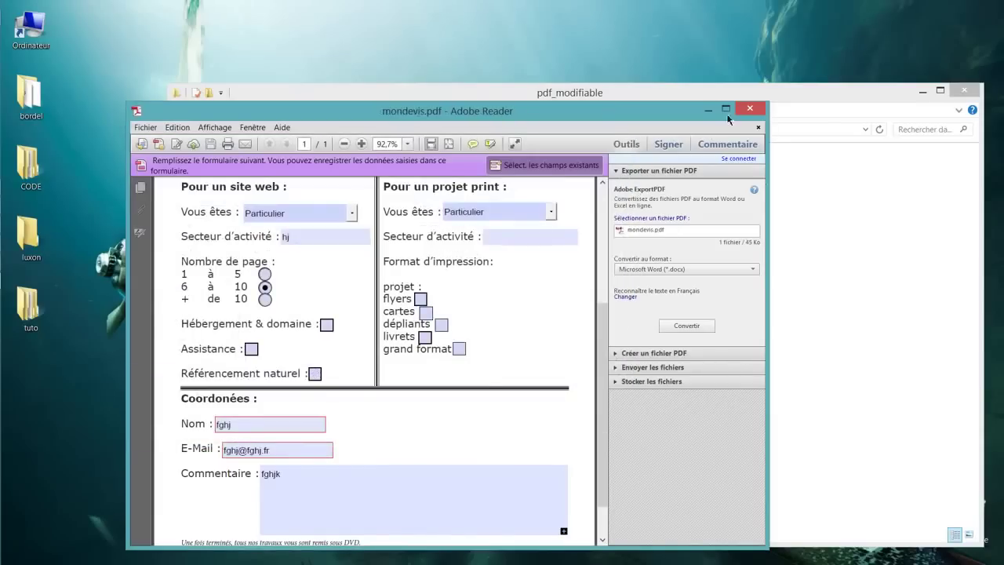
pyautogui.click(750, 108)
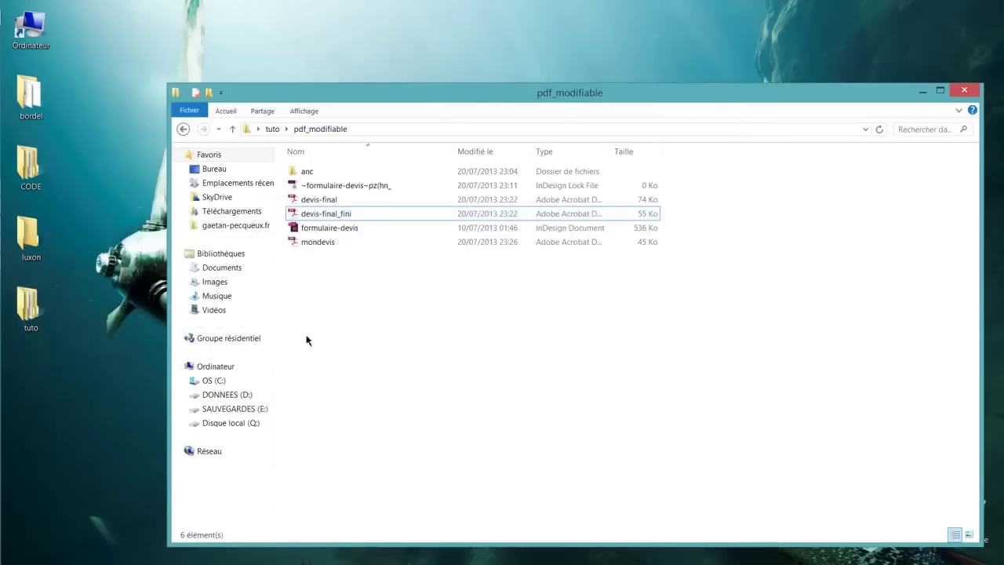
# Open the saved mondevis PDF with the Lecteur app and check the saved entries, including the full comment text
pyautogui.click(329, 246)
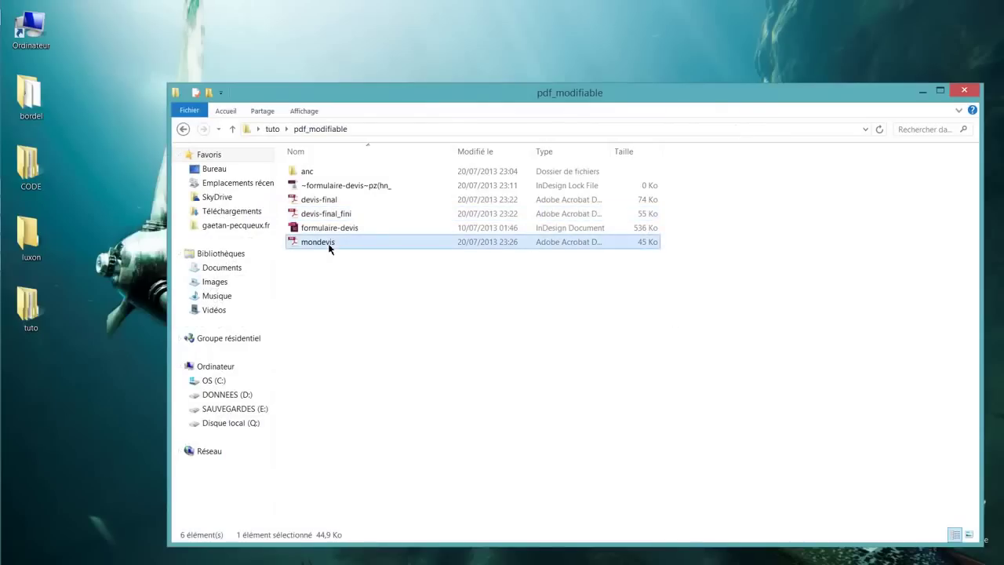
pyautogui.rightClick(329, 247)
pyautogui.moveTo(394, 322)
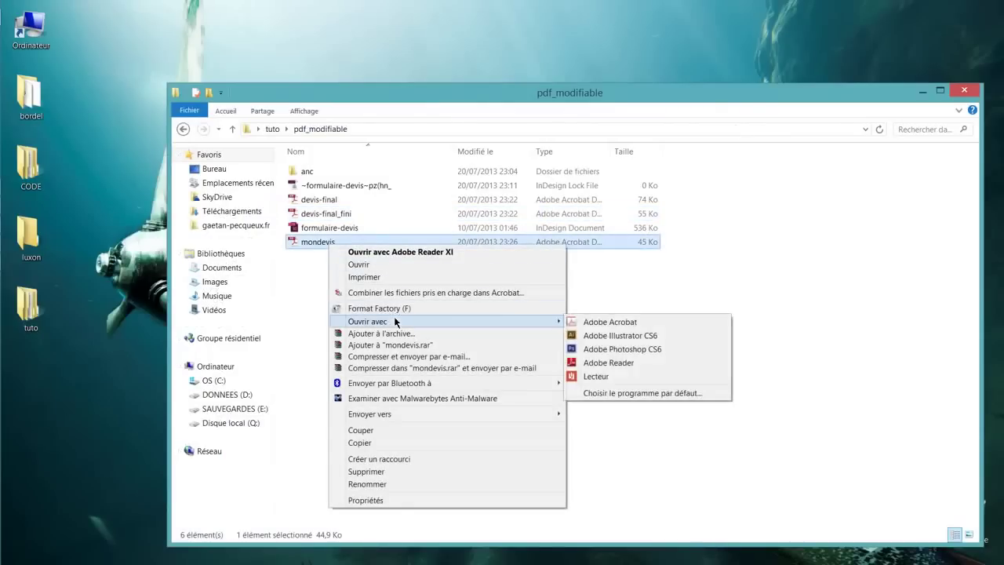
pyautogui.click(633, 378)
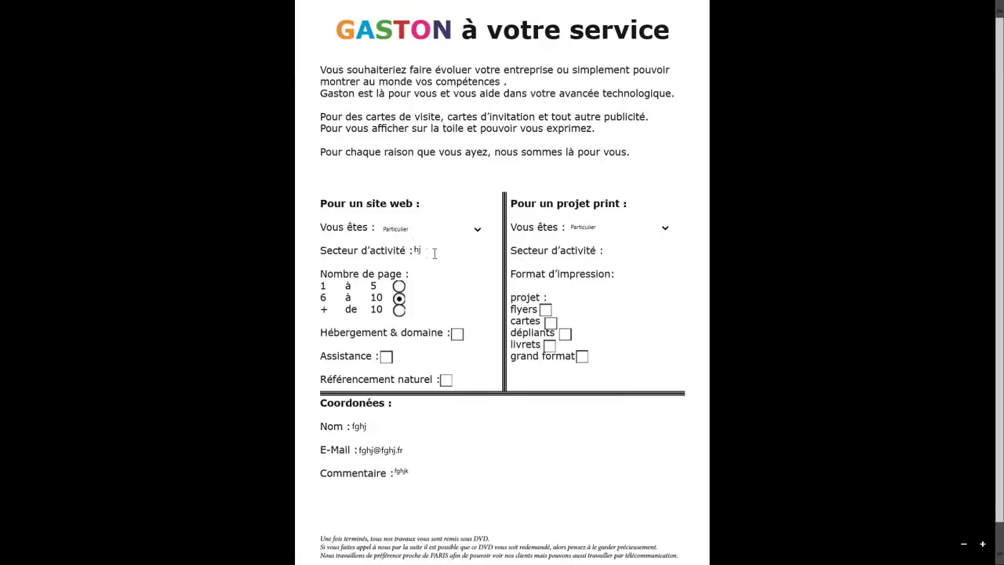
pyautogui.scroll(-1, 479, 308)
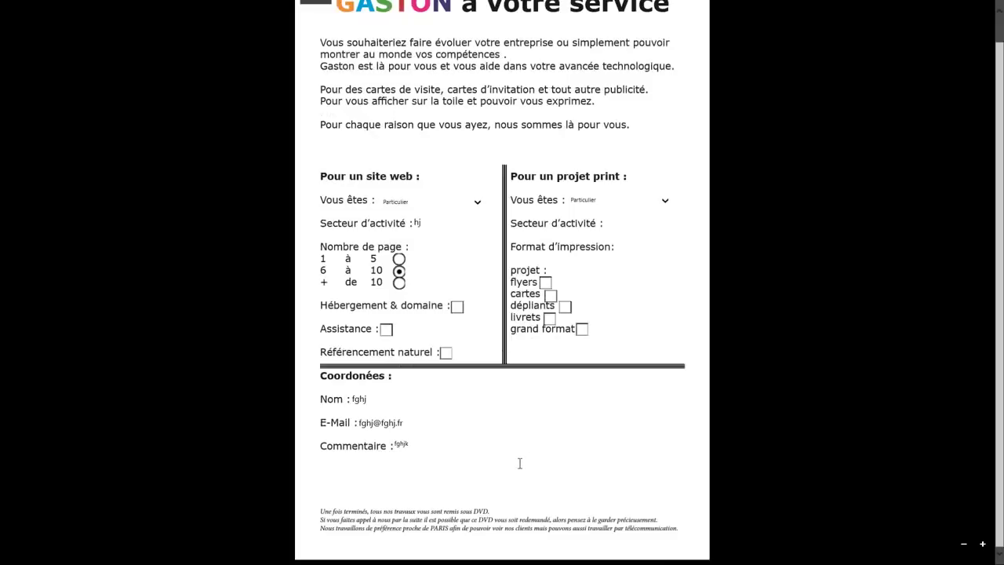
pyautogui.moveTo(399, 452); pyautogui.dragTo(411, 538)
pyautogui.moveTo(424, 499); pyautogui.dragTo(430, 539)
pyautogui.moveTo(437, 499); pyautogui.dragTo(410, 448)
pyautogui.click(416, 448)
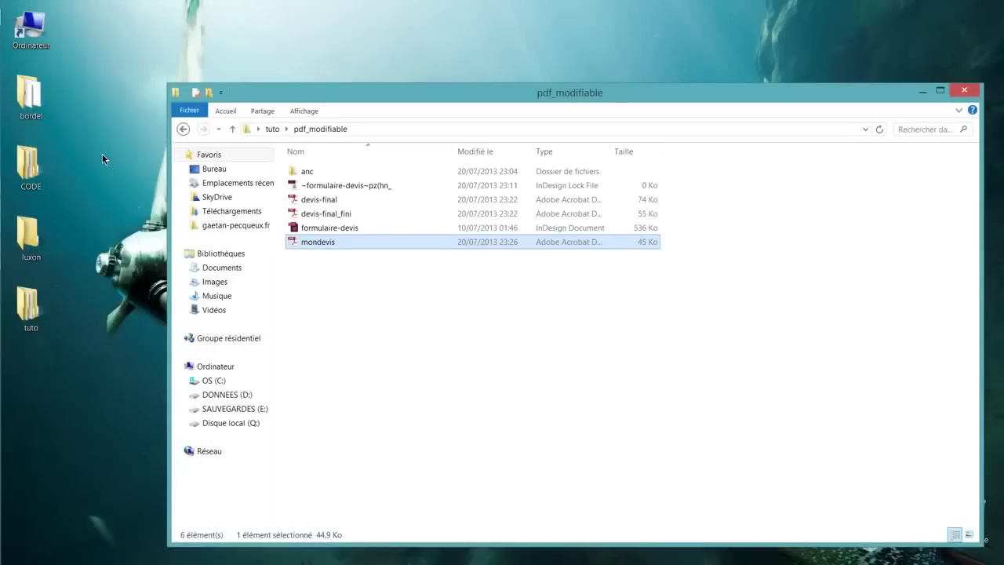
# Reopen mondevis in Adobe Reader and check the overflowing text in the "Commentaire" field
pyautogui.click(381, 273)
pyautogui.rightClick(383, 247)
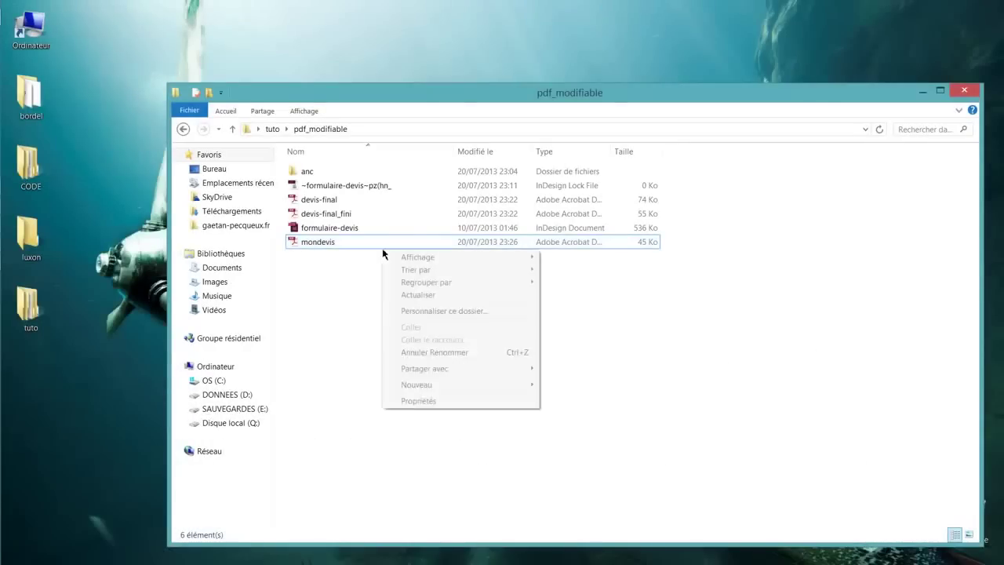
pyautogui.click(324, 243)
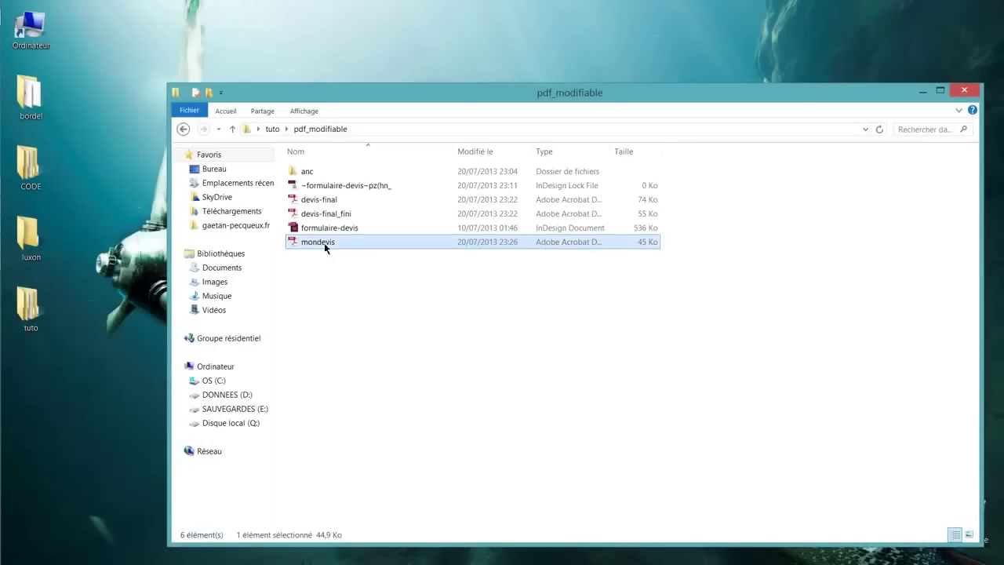
pyautogui.rightClick(334, 247)
pyautogui.click(366, 252)
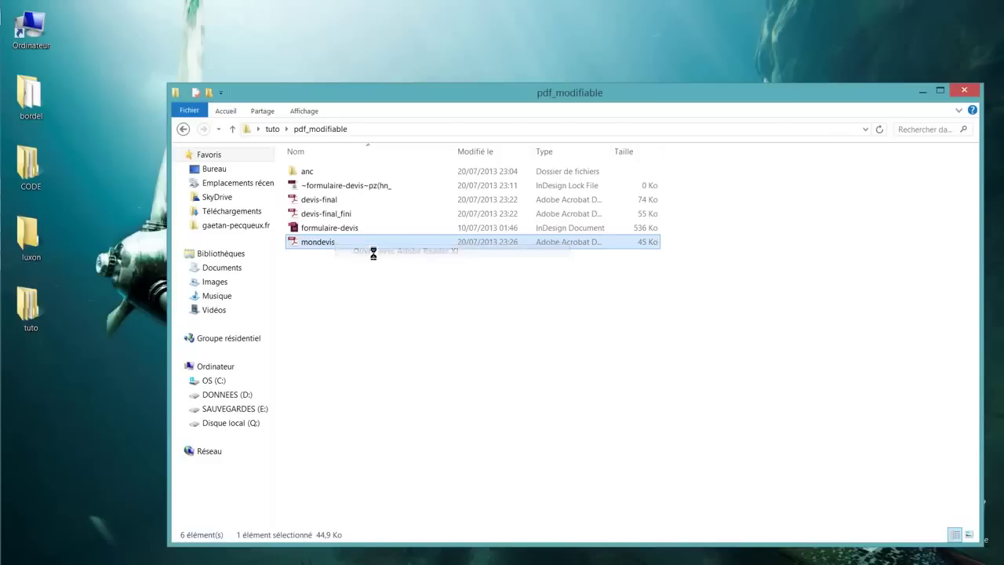
pyautogui.scroll(-5, 442, 408)
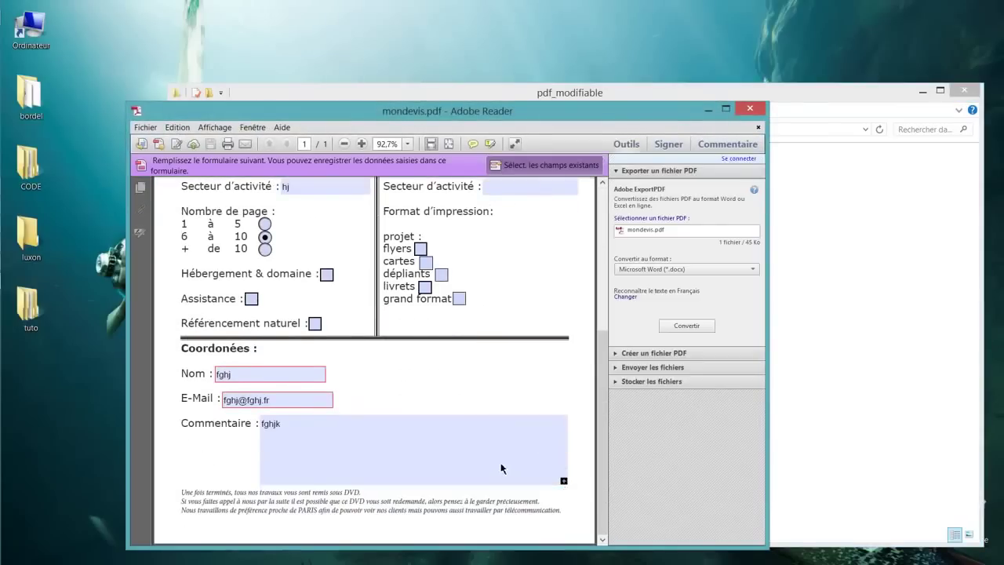
pyautogui.click(564, 477)
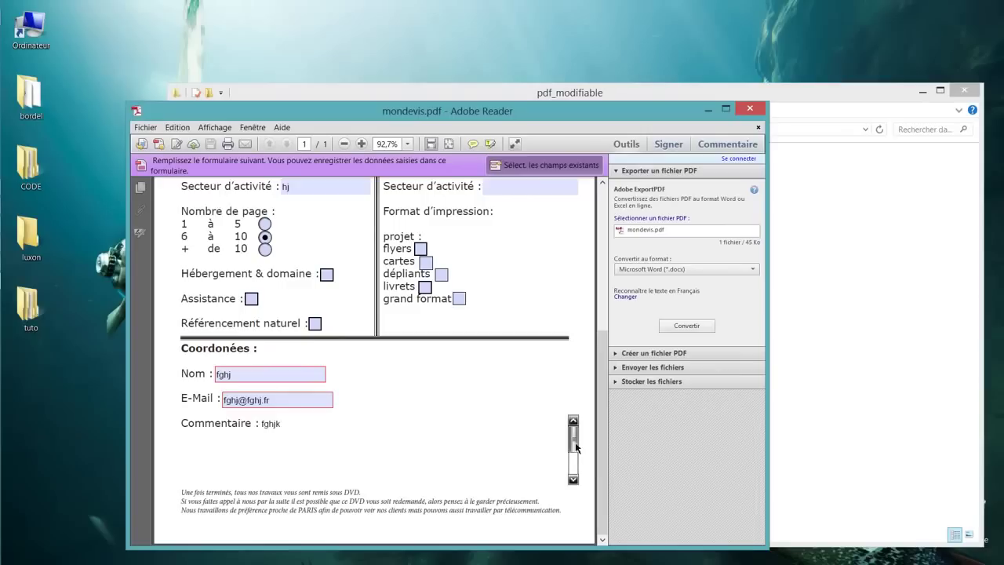
pyautogui.click(596, 381)
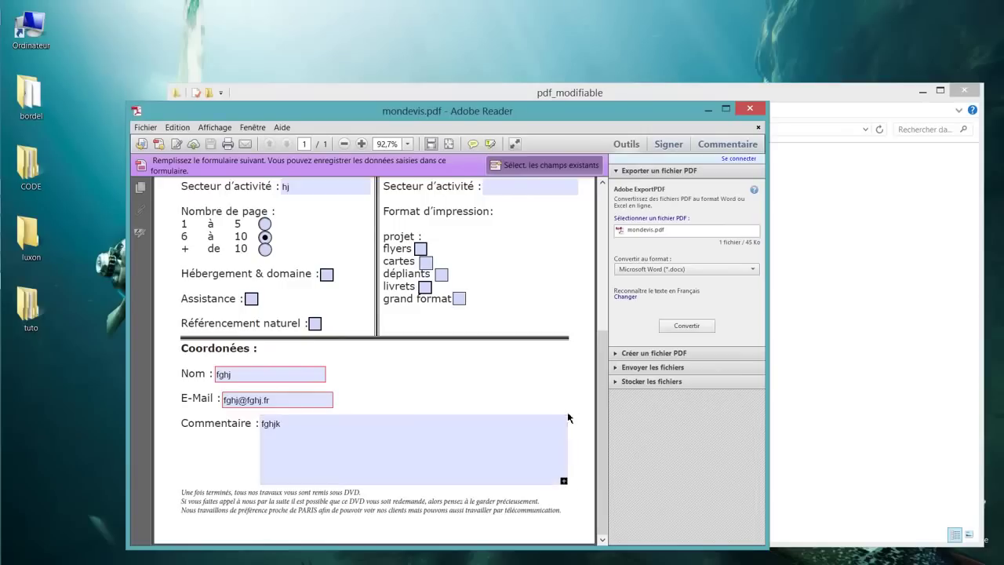
# Close the mondevis form and clear the file selection in the pdf_modifiable folder
pyautogui.scroll(5, 565, 415)
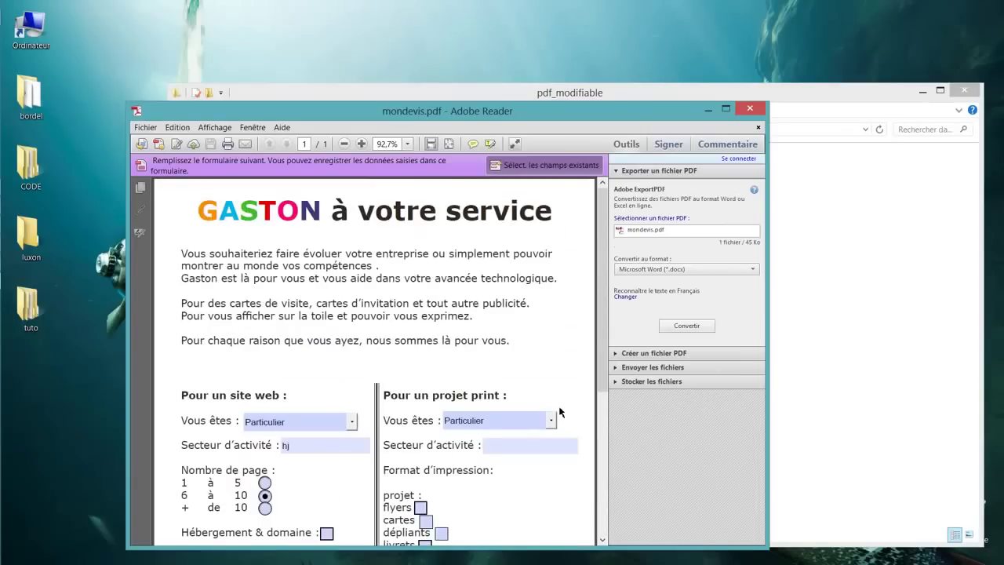
pyautogui.click(745, 109)
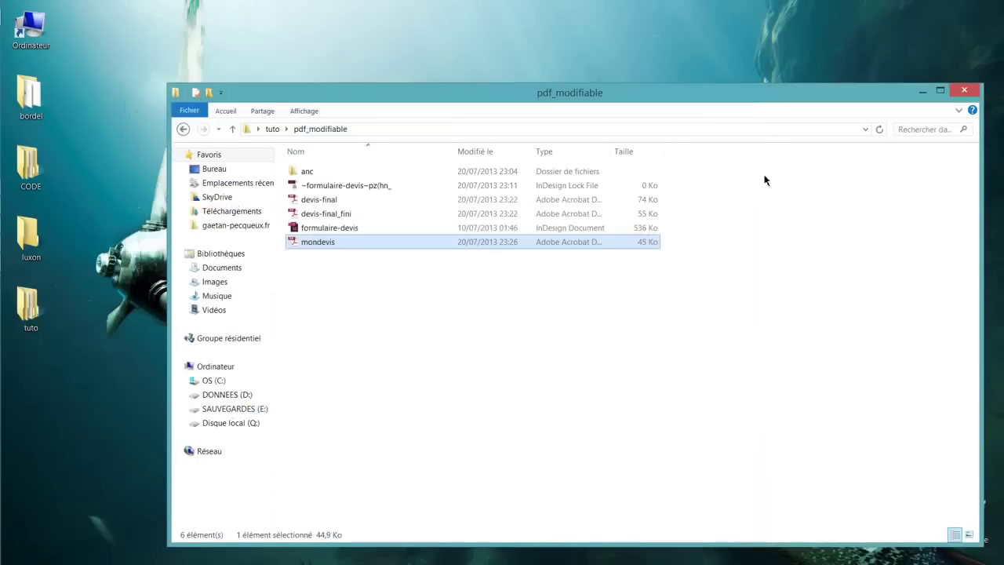
pyautogui.click(695, 340)
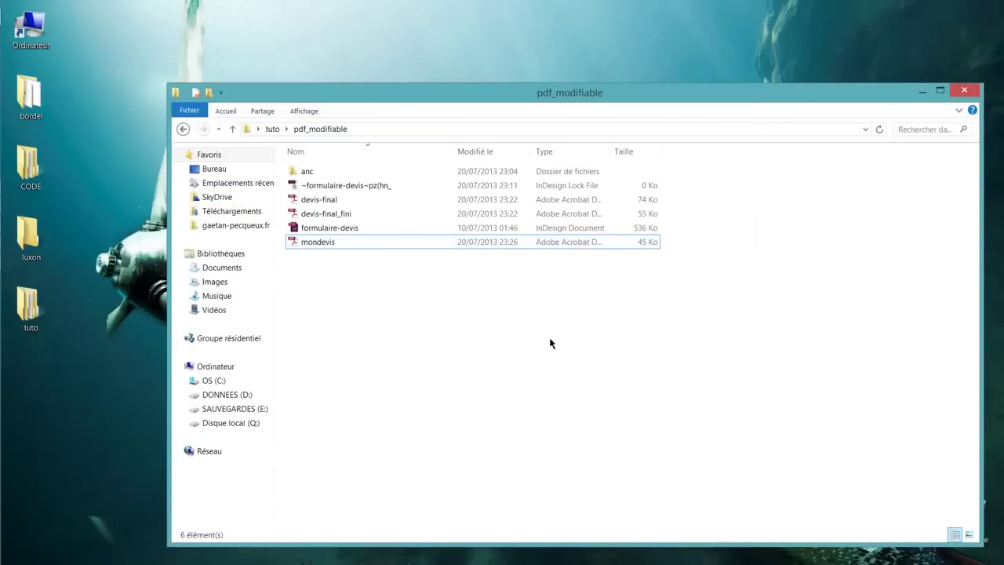